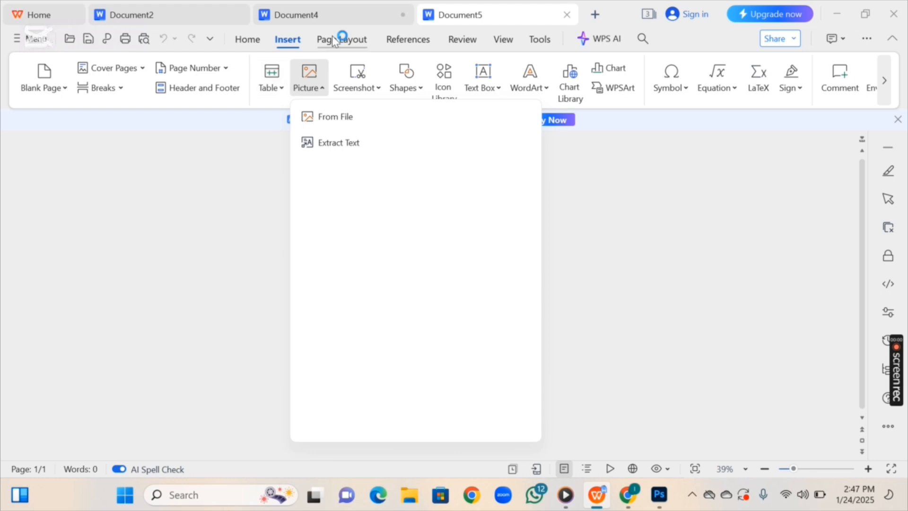
Step: Set the page size to SuperB (13 x 19 inch) with landscape orientation
left_click(340, 38)
left_click(331, 93)
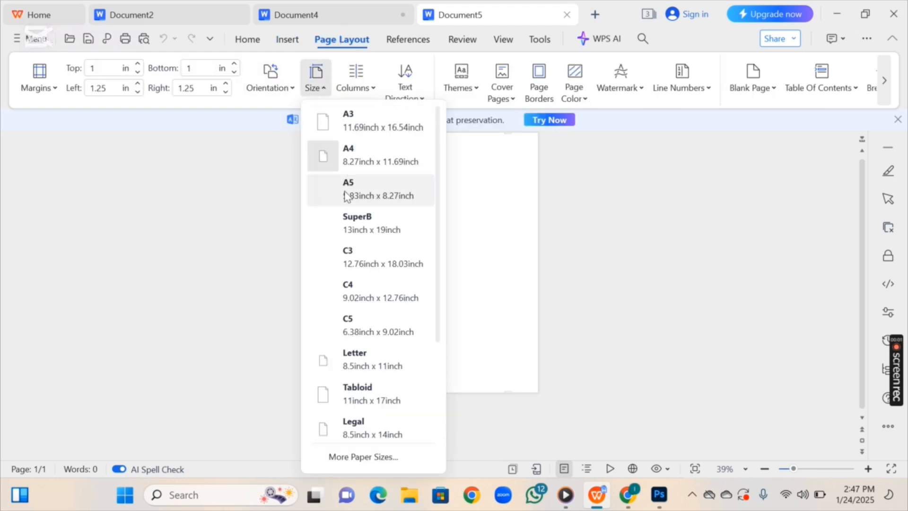
left_click(356, 222)
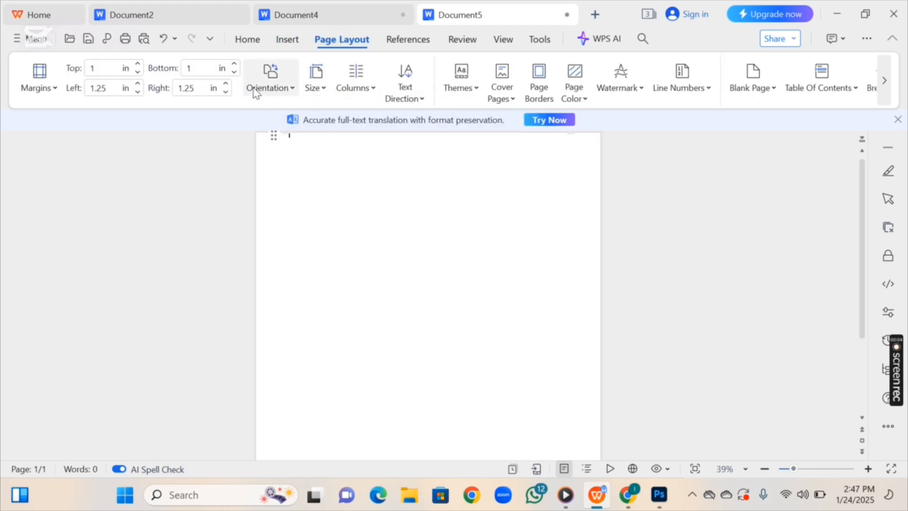
left_click(268, 85)
left_click(280, 142)
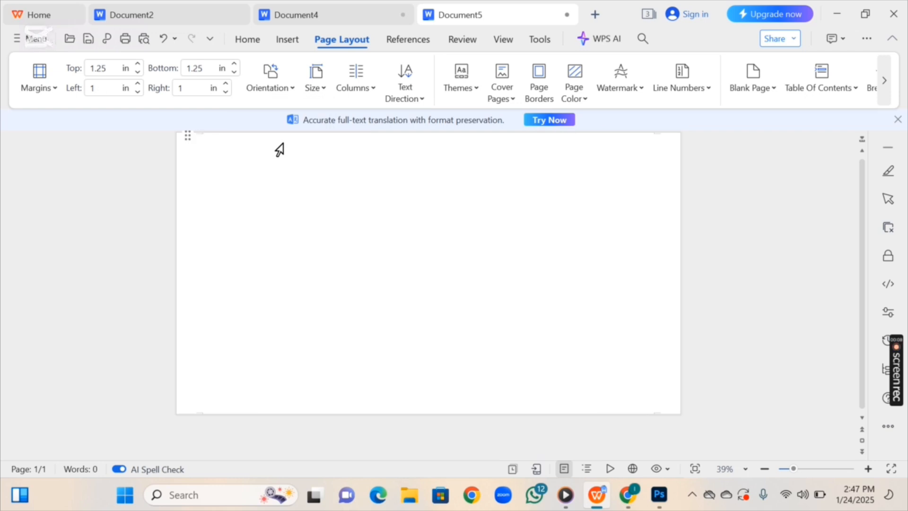
Step: Draw a rectangle about 7.76 in wide and 10.60 in tall from the page's upper-left corner to its lower edge
left_click(288, 40)
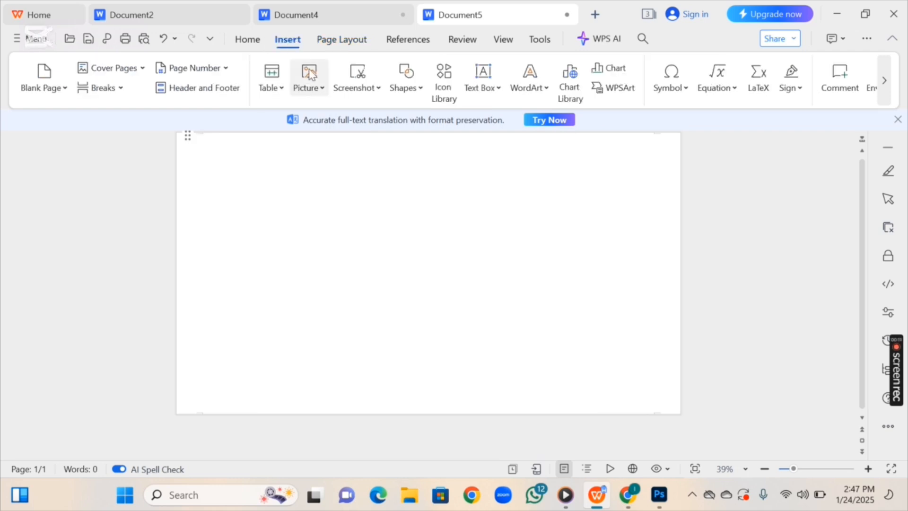
left_click(403, 89)
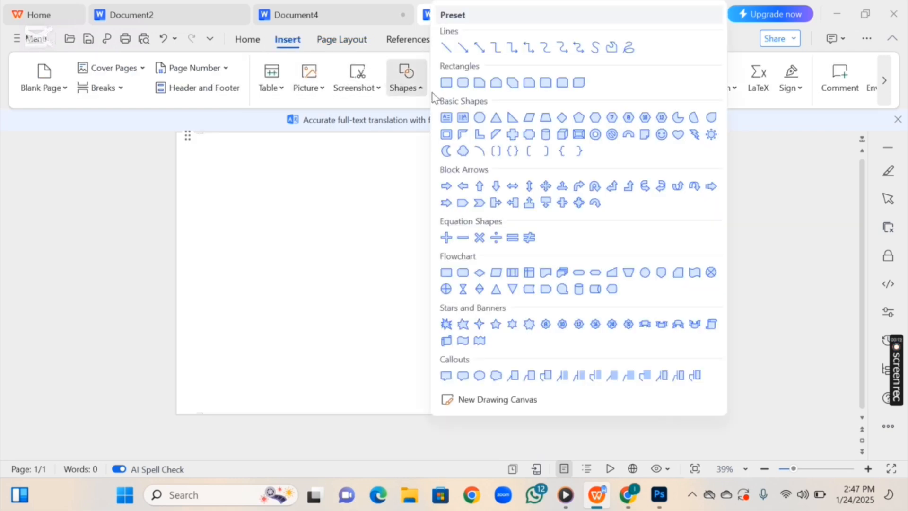
left_click(454, 87)
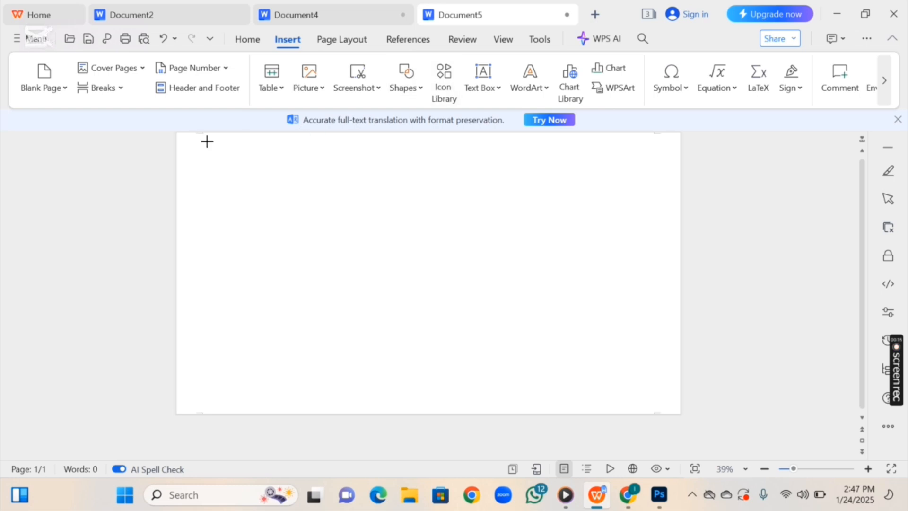
mouse_move(176, 133)
left_mouse_down()
mouse_move(292, 277)
mouse_move(342, 375)
mouse_move(381, 415)
left_mouse_up()
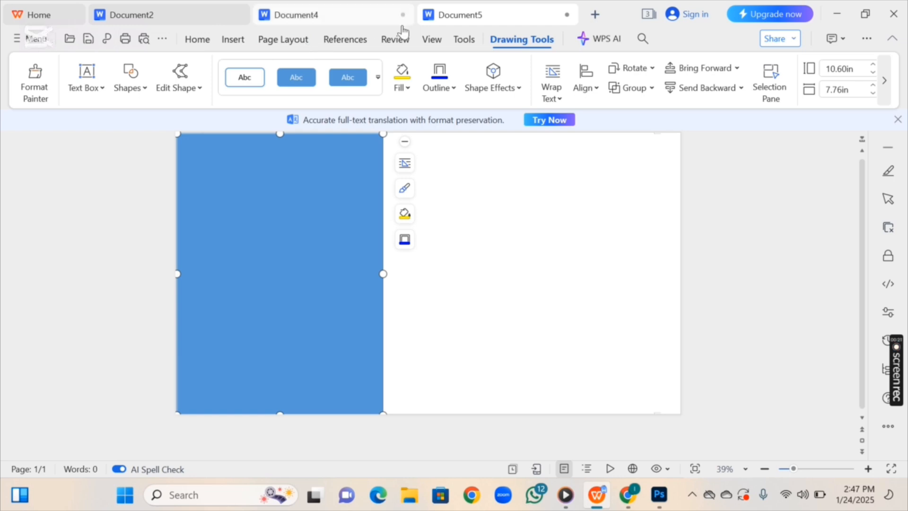
Step: Fill the rectangle with the picture th (1).jpeg from Downloads and resize it to about 8.26 in wide by 6.41 in tall
left_click(412, 94)
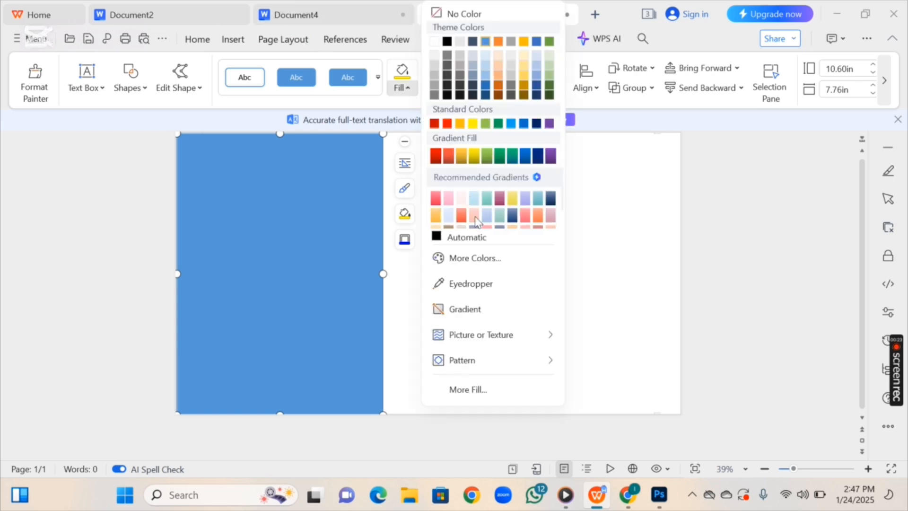
mouse_move(496, 334)
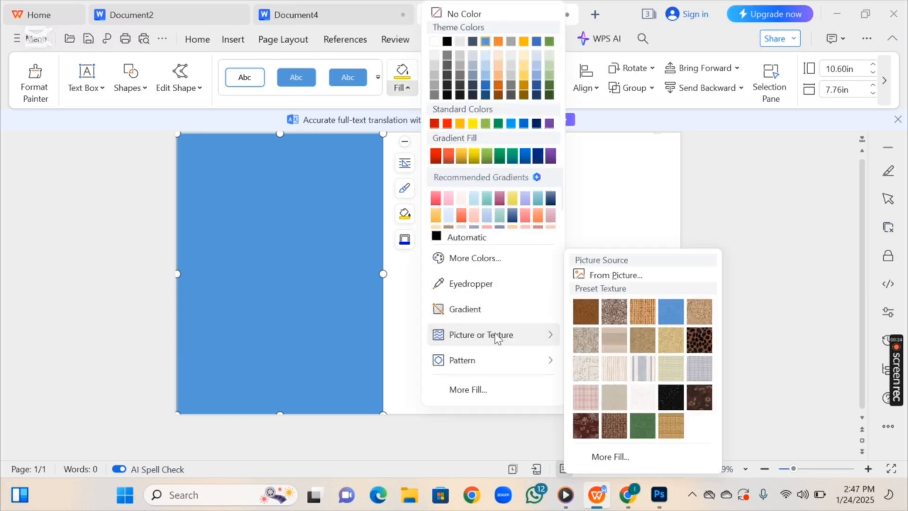
left_click(610, 275)
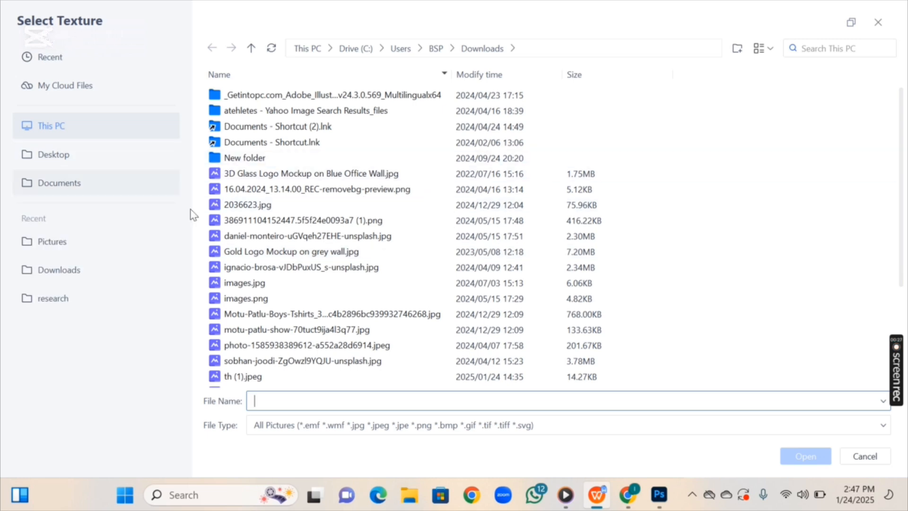
left_click(152, 270)
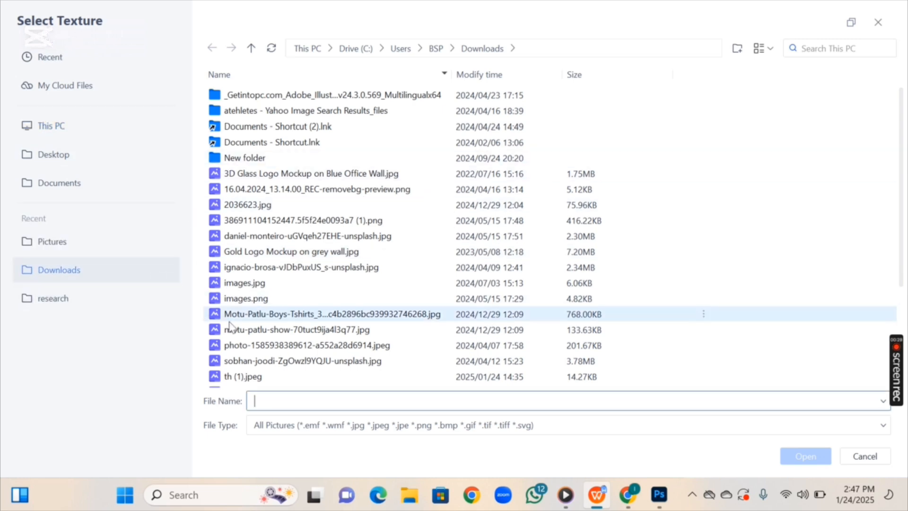
left_click(250, 377)
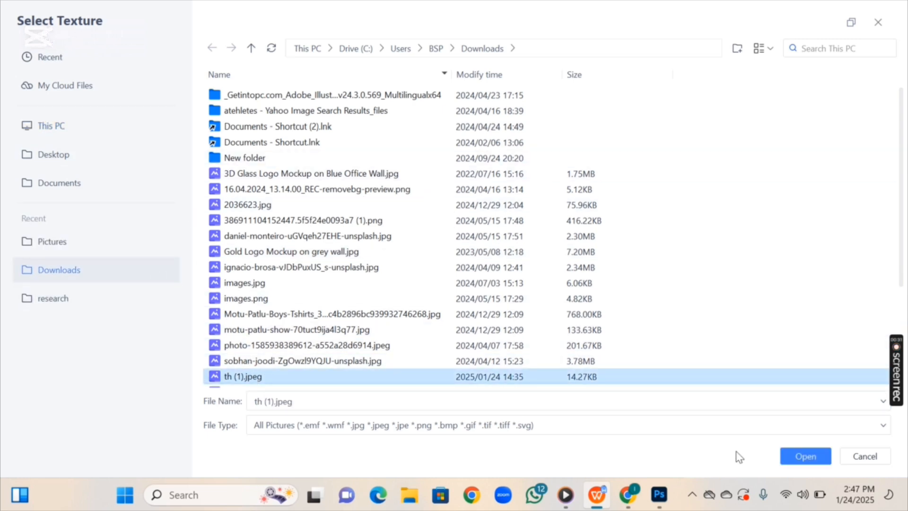
left_click(796, 459)
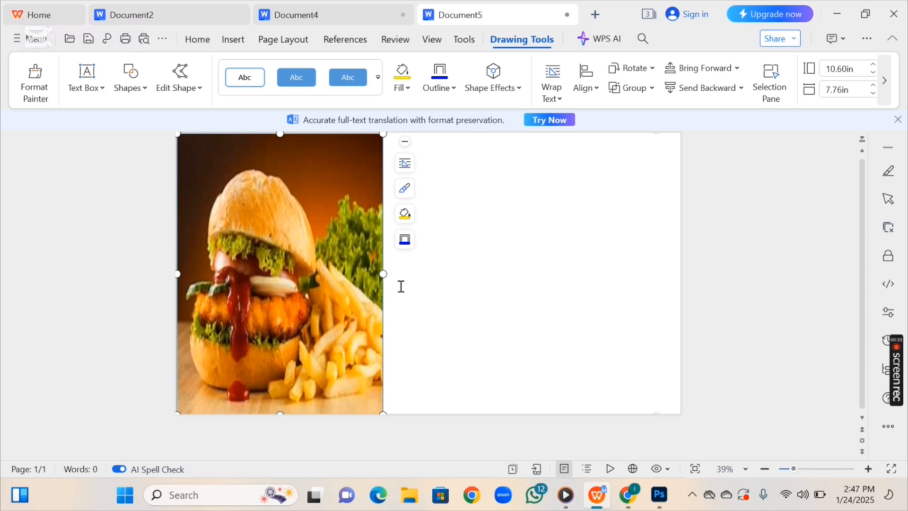
left_click_drag(381, 271, 397, 273)
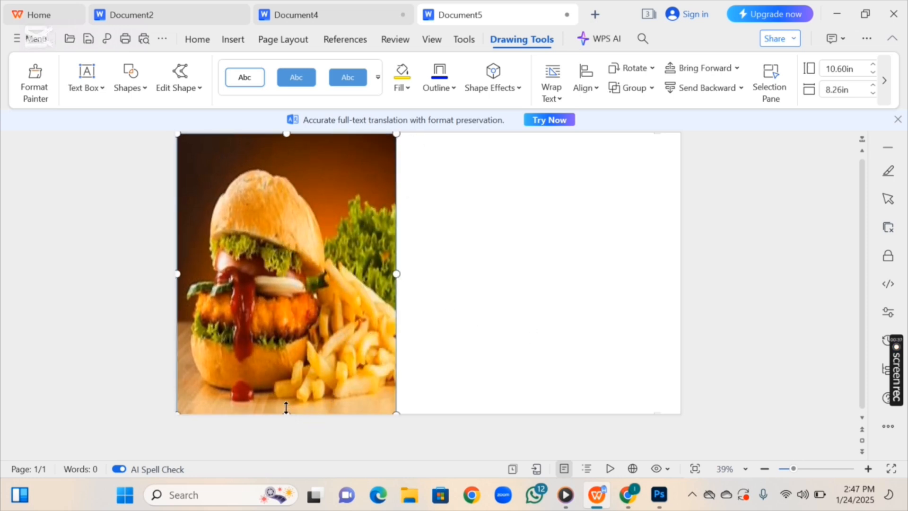
left_click_drag(286, 412, 287, 301)
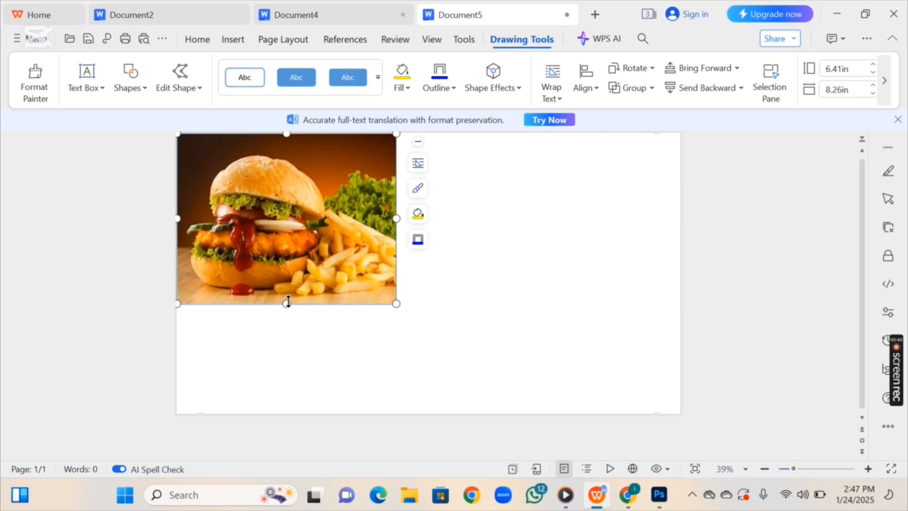
Step: Draw a rectangle about 7.53 in wide and 6.36 in tall over the burger picture's lower part and fill it orange
left_click(241, 39)
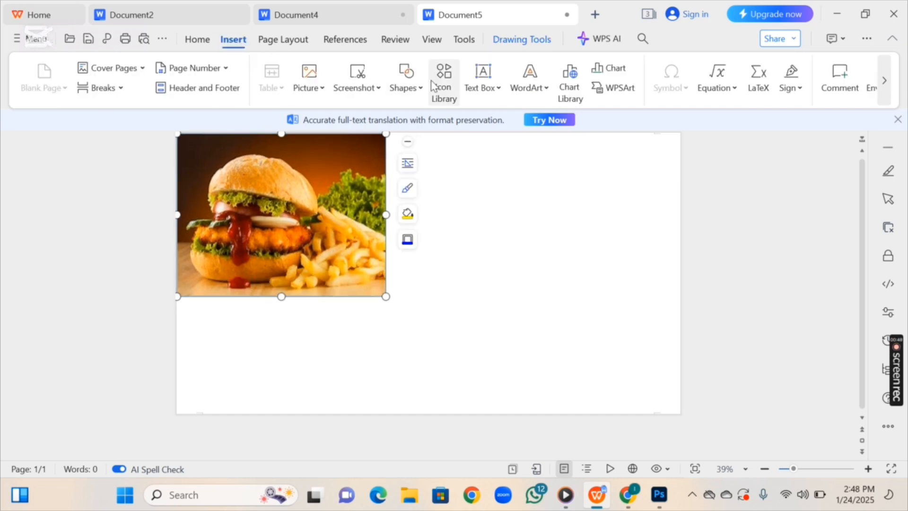
left_click(402, 88)
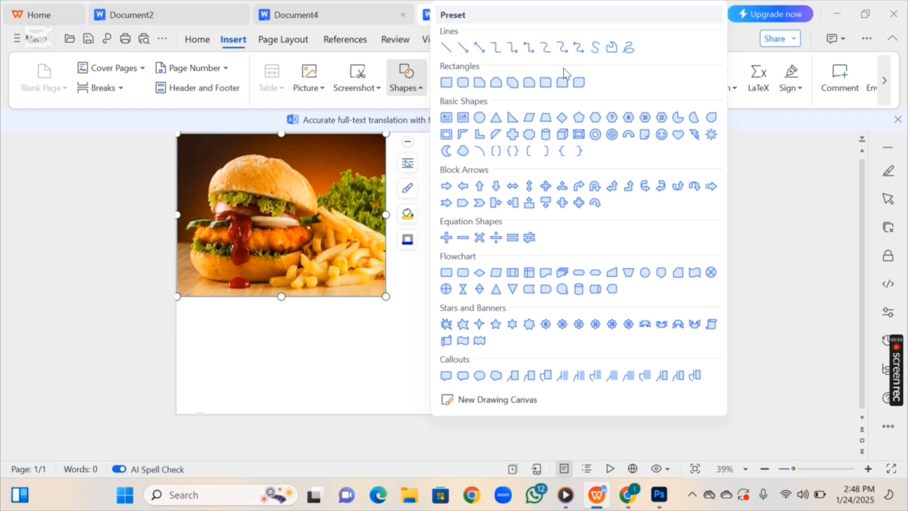
left_click(446, 84)
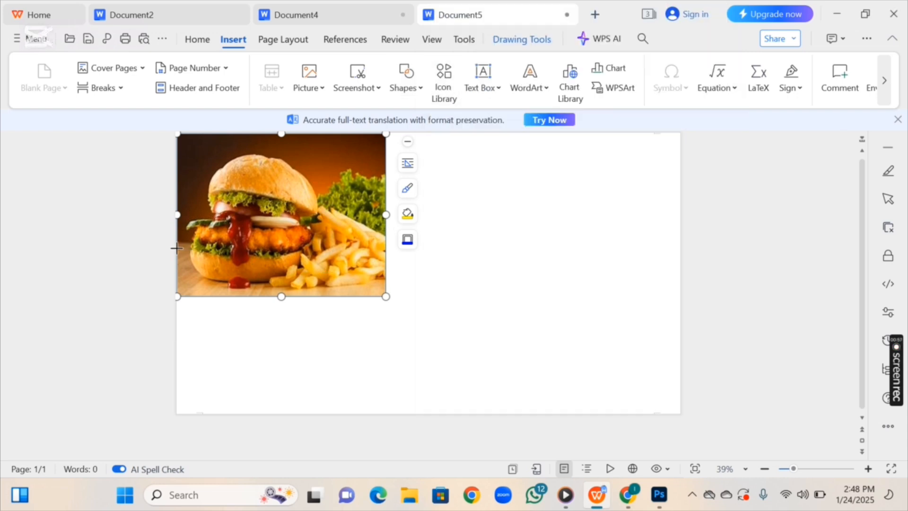
mouse_move(176, 248)
left_mouse_down()
mouse_move(277, 298)
mouse_move(371, 381)
mouse_move(383, 406)
mouse_move(377, 418)
left_mouse_up()
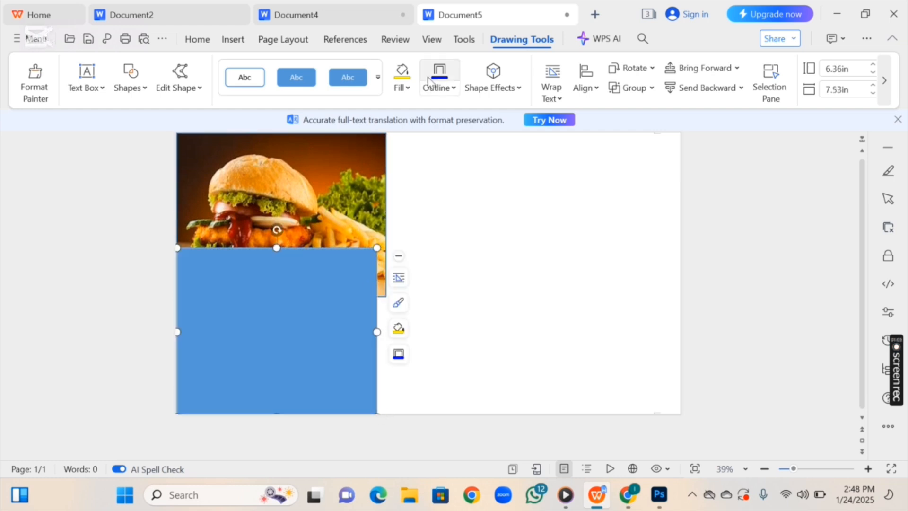
left_click(406, 93)
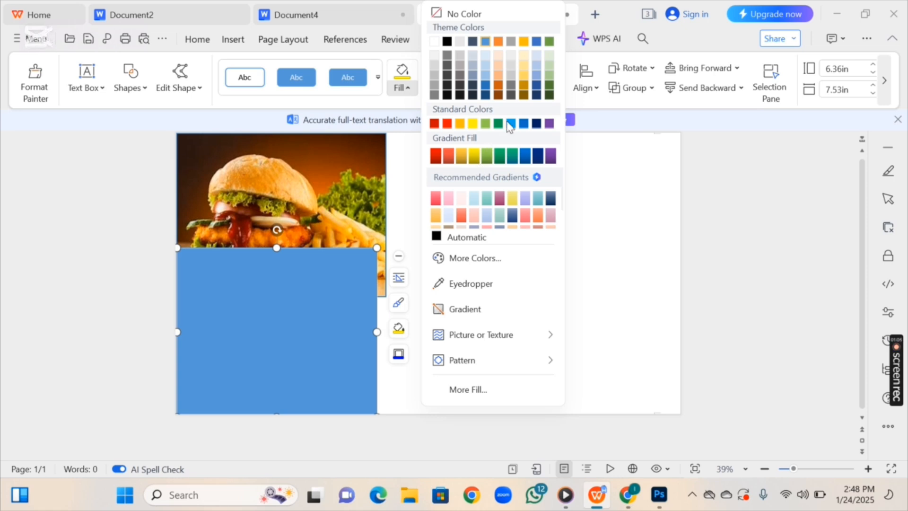
left_click(498, 46)
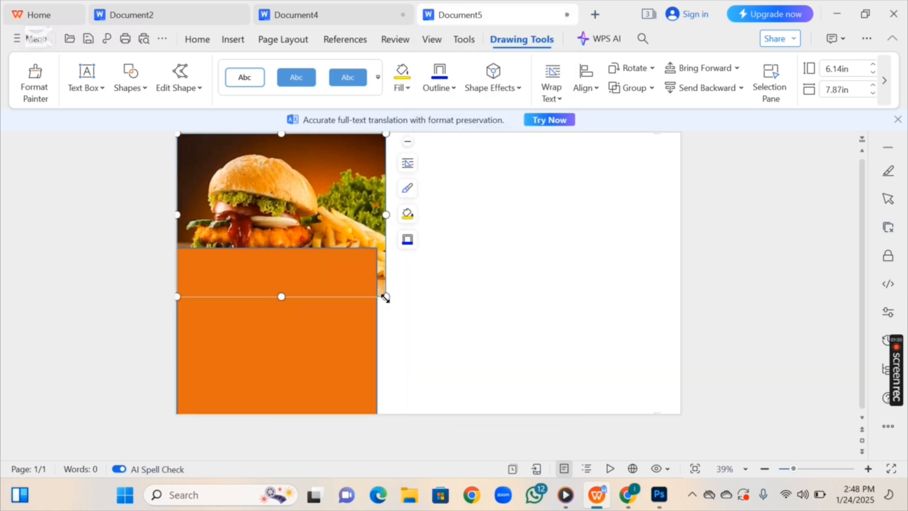
Step: Narrow the burger picture to about 7.55 in, matching the orange rectangle, and recolour the rectangle with a custom amber fill
left_click_drag(385, 298, 377, 298)
left_click(356, 334)
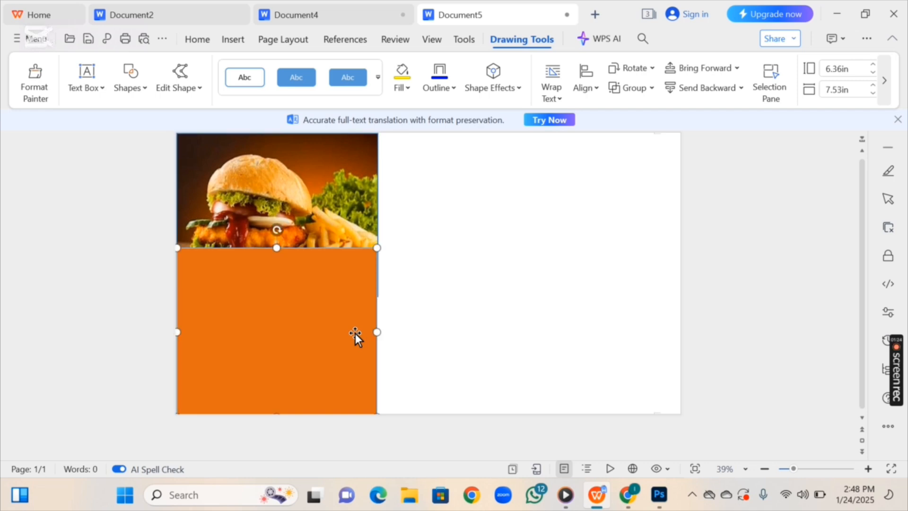
left_click(402, 85)
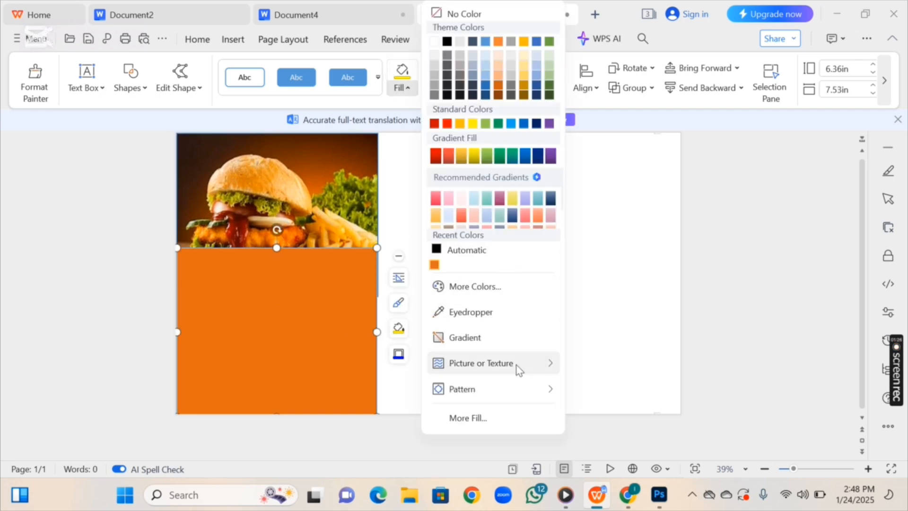
left_click(497, 286)
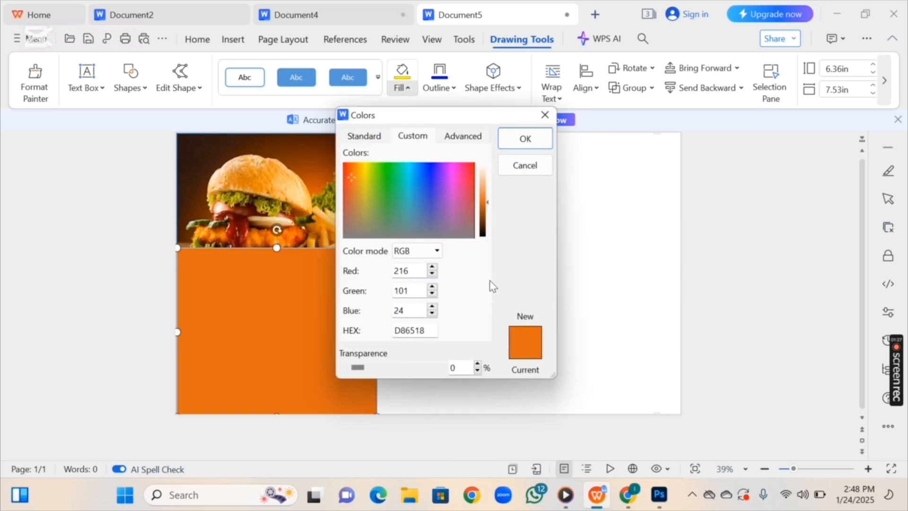
key("Return")
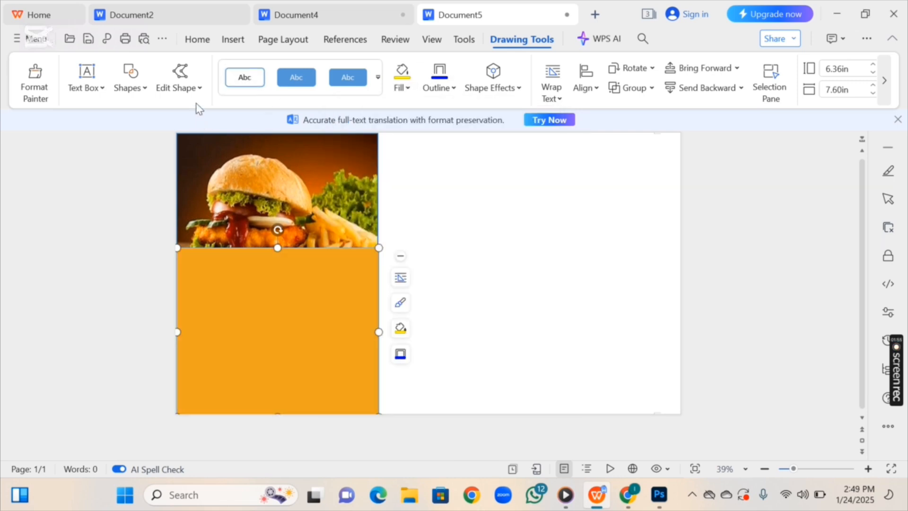
left_click(189, 84)
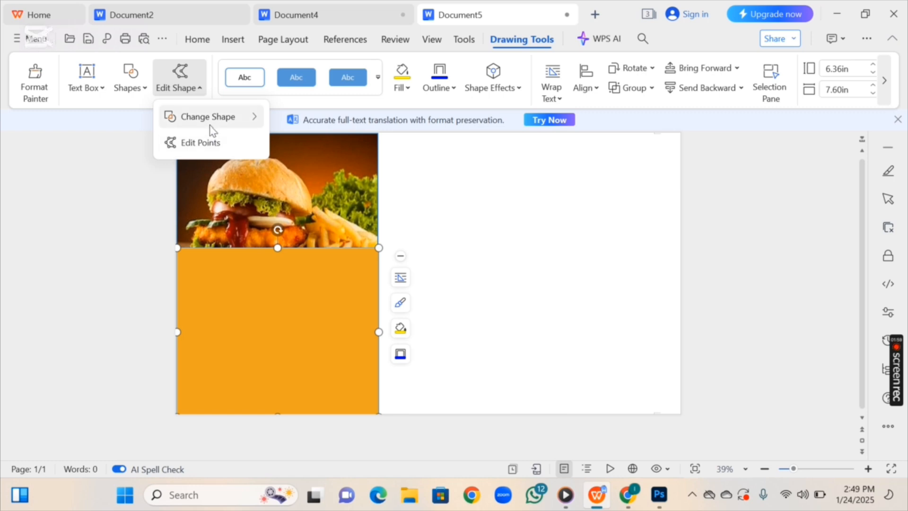
mouse_move(211, 127)
left_click(201, 142)
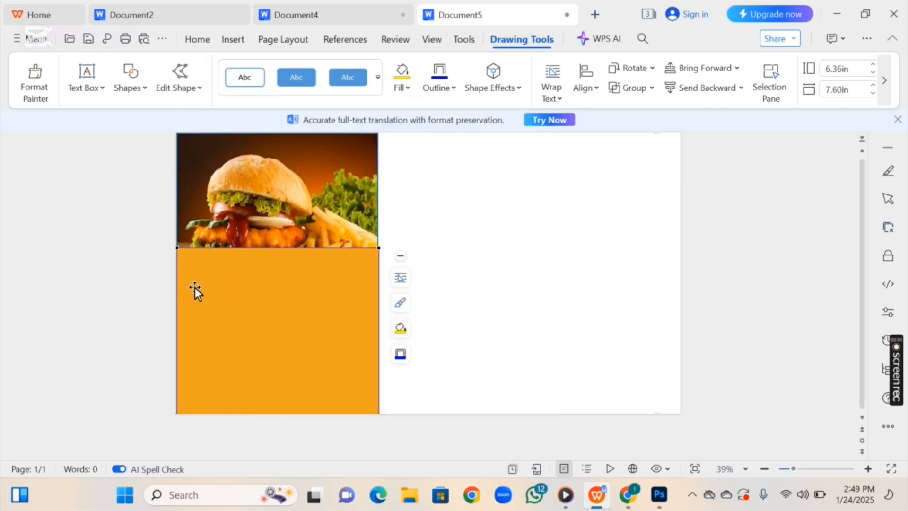
left_click(176, 246)
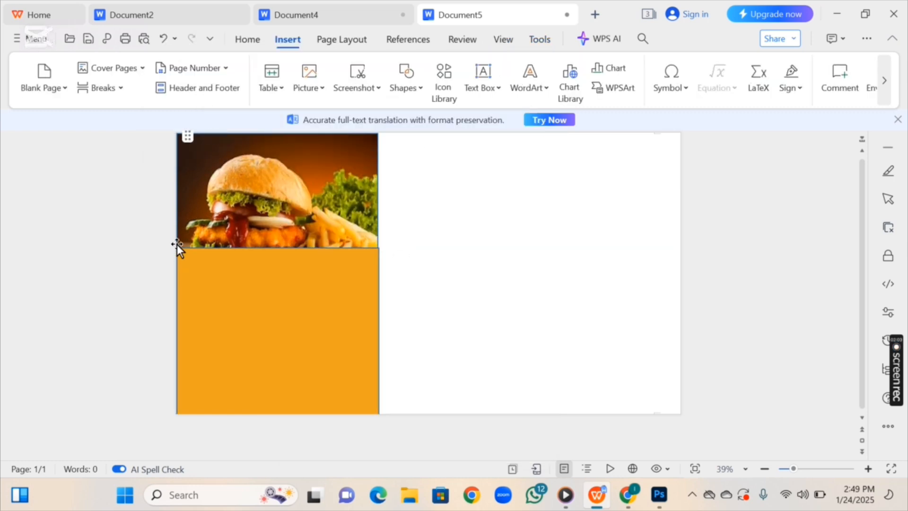
Step: Edit the amber rectangle's points, lowering its upper-right corner and bending its top edge upward into a curve below the burger
left_click(202, 258)
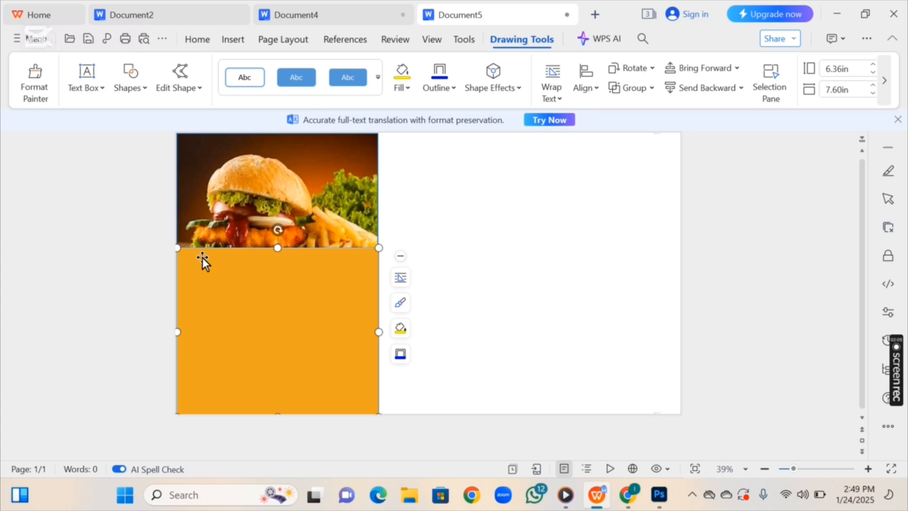
left_click(163, 89)
left_click(196, 140)
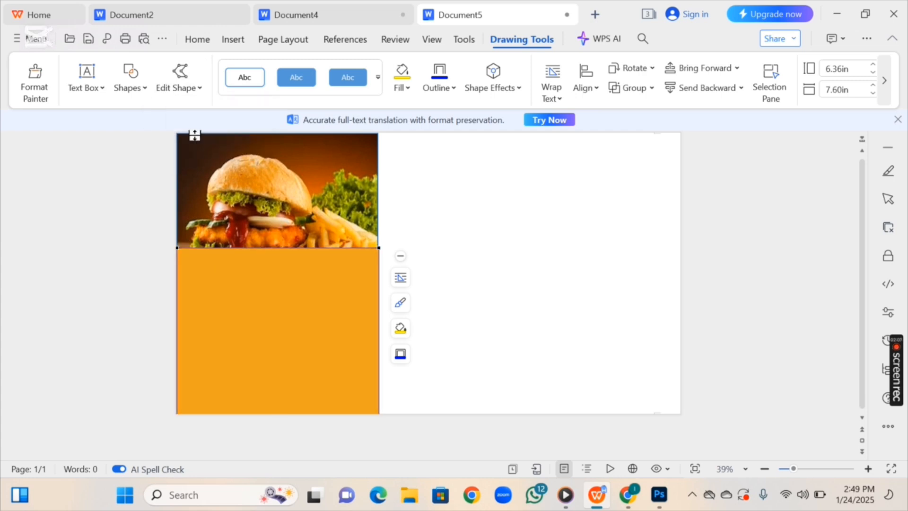
left_click_drag(379, 246, 378, 282)
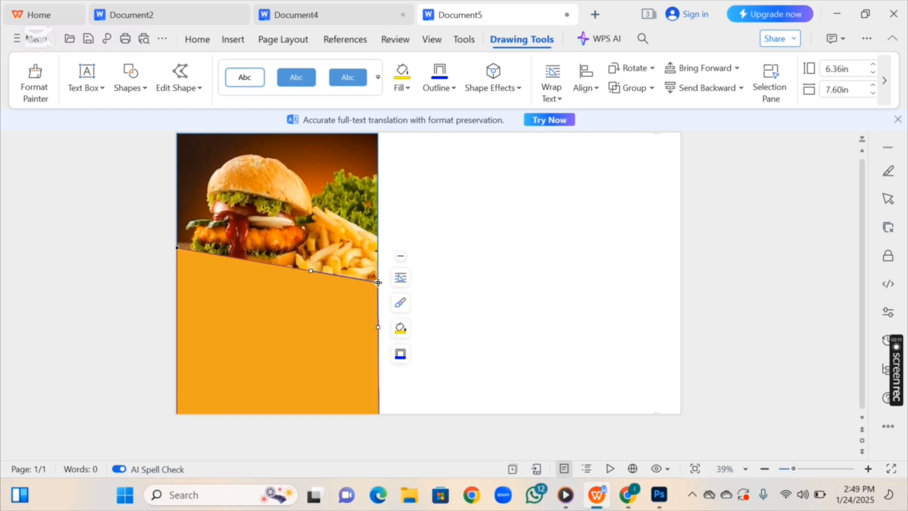
left_click_drag(313, 270, 313, 241)
Step: Remove the outlines from the burger picture and the curved amber shape
left_click(435, 86)
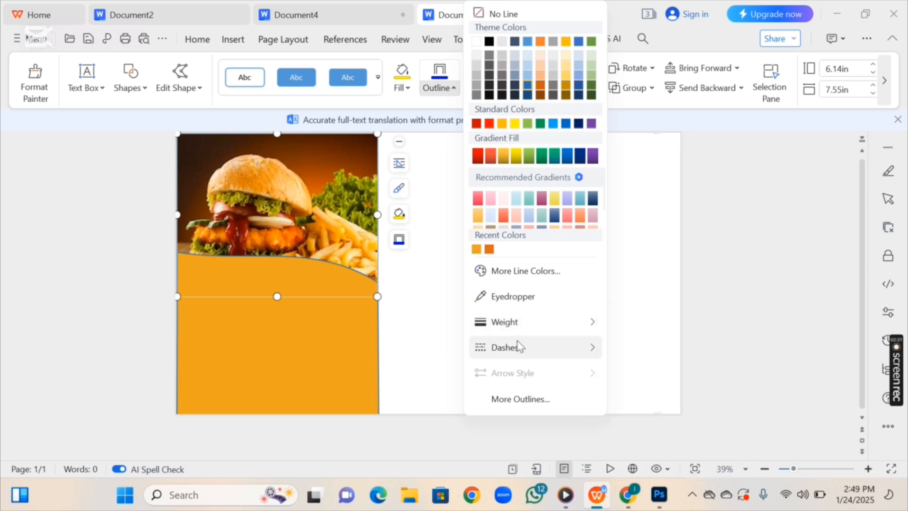
left_click(506, 13)
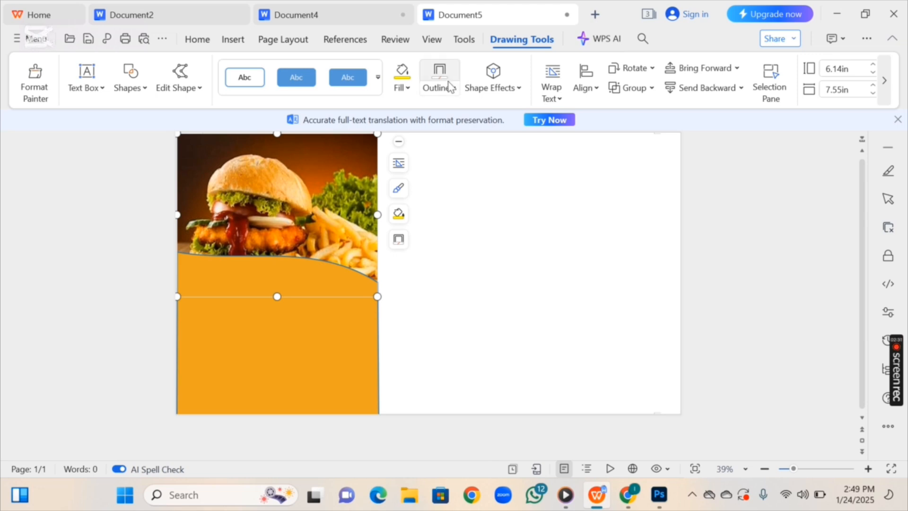
left_click(307, 354)
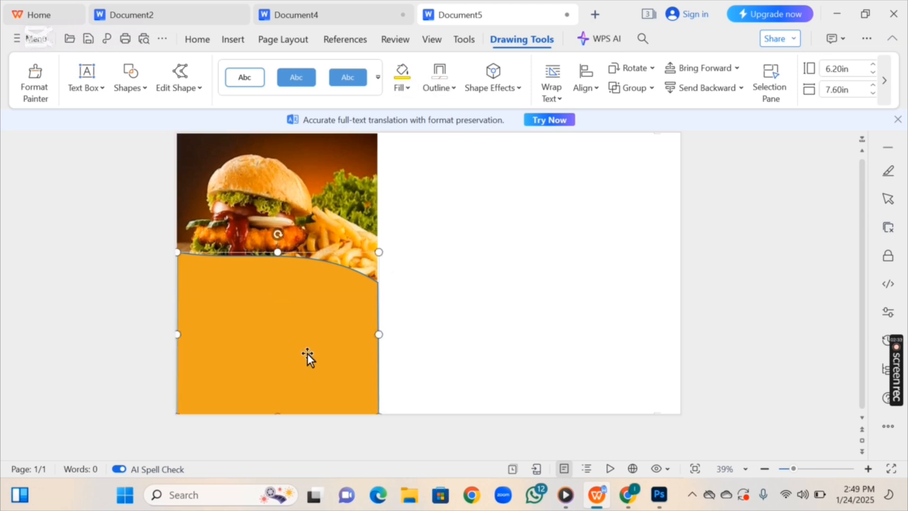
left_click(438, 88)
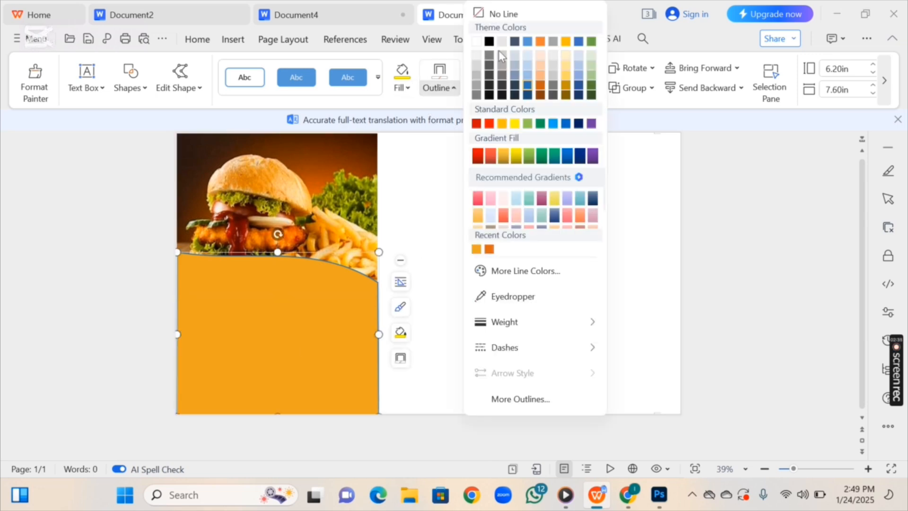
left_click(522, 13)
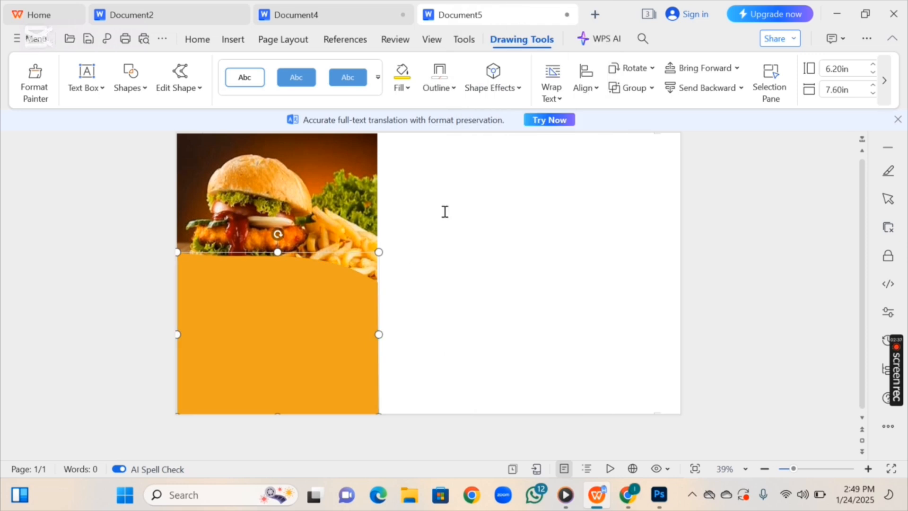
left_click(422, 244)
Step: Send the amber shape to the back and restore the stacking by sending the burger picture behind it
left_click(328, 293)
right_click(326, 300)
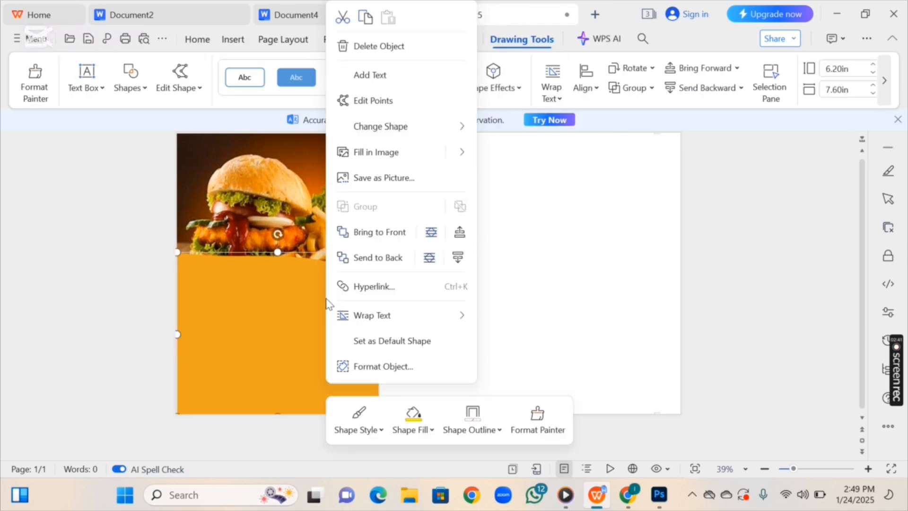
left_click(381, 257)
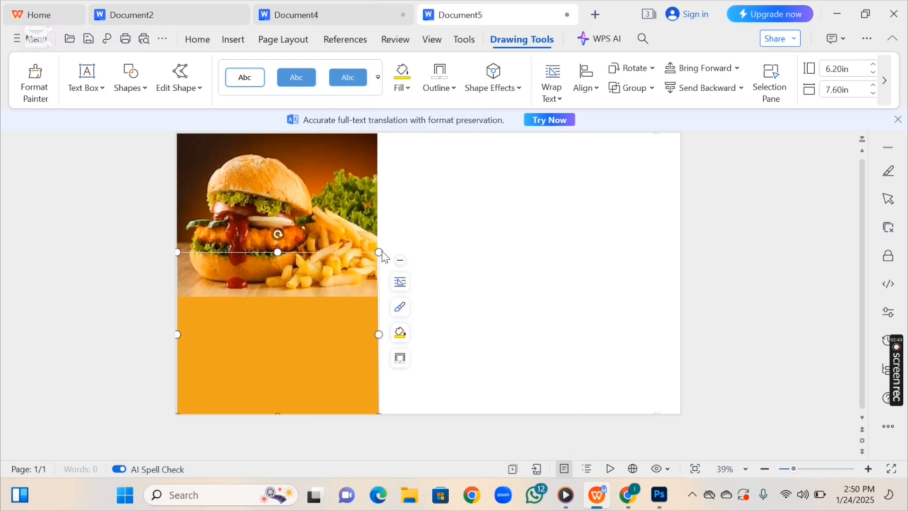
left_click(319, 225)
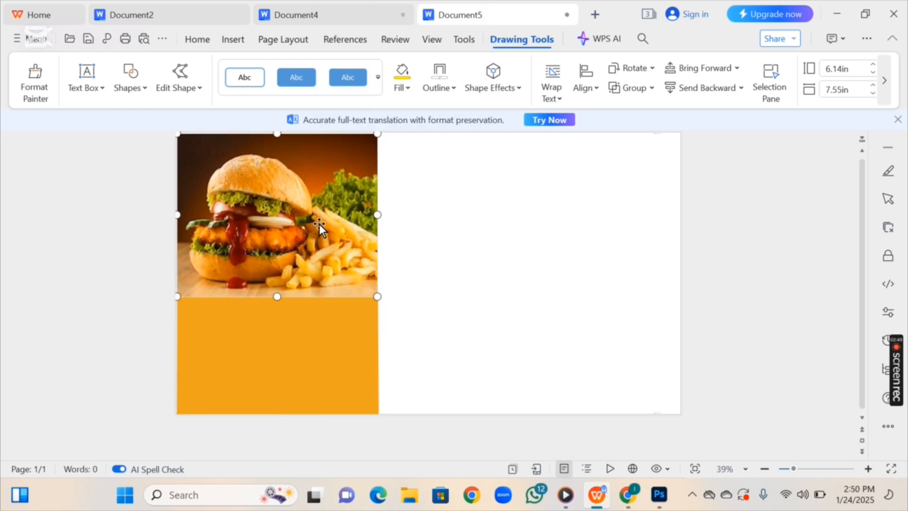
right_click(300, 258)
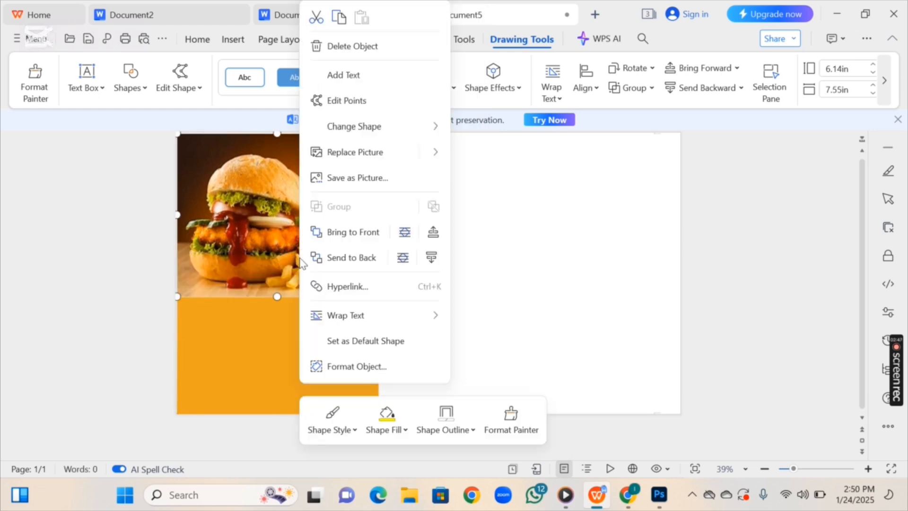
left_click(353, 259)
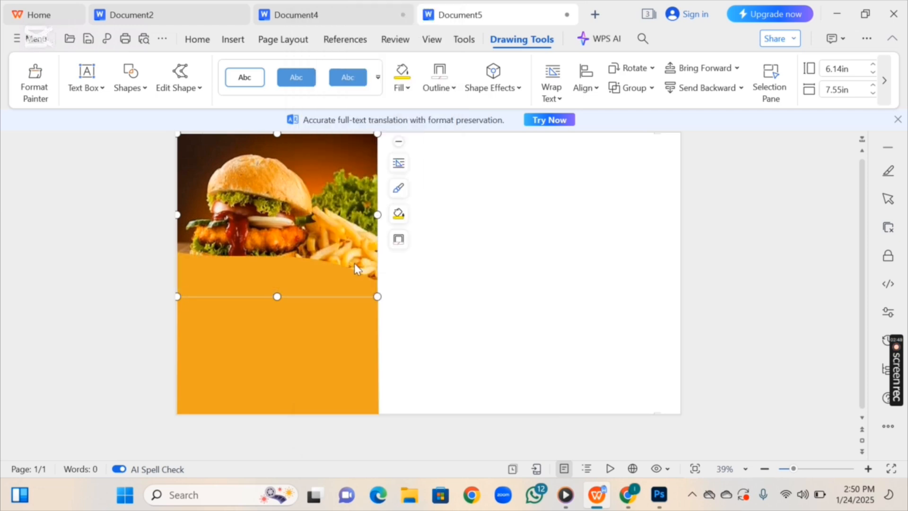
left_click(460, 300)
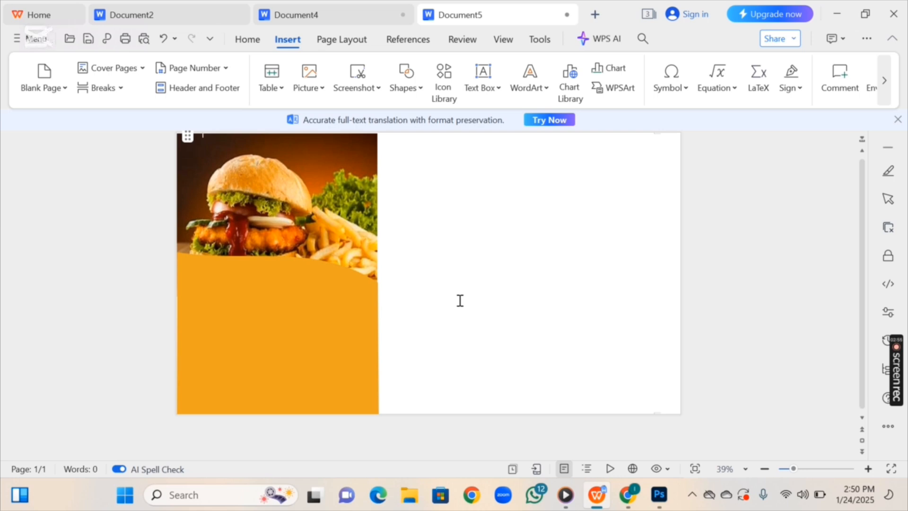
Step: Draw an oval about 5.25 in wide and 4.75 in tall over the upper part of the amber shape
left_click(416, 91)
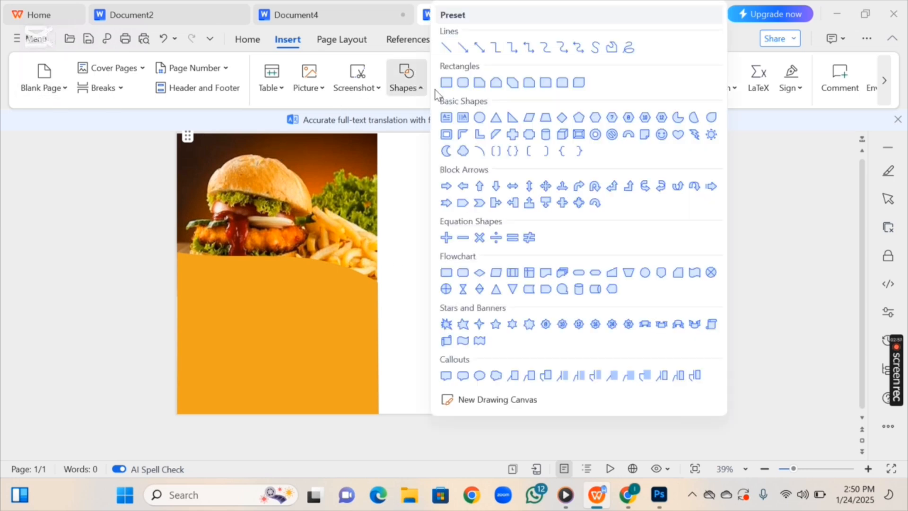
left_click(482, 118)
left_click_drag(201, 262, 277, 342)
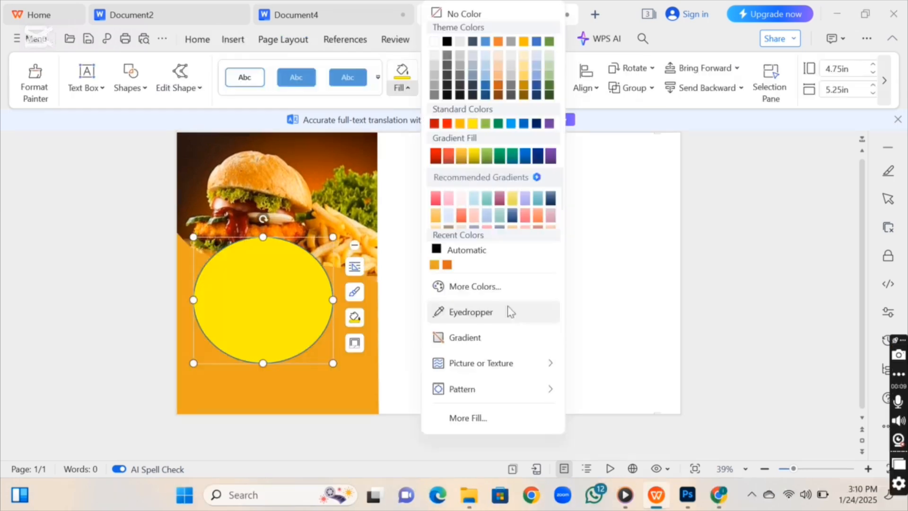
Step: Fill the oval with the Tasty Food chef logo picture and shrink it to about 3.72 in wide by 3.37 in tall
mouse_move(486, 368)
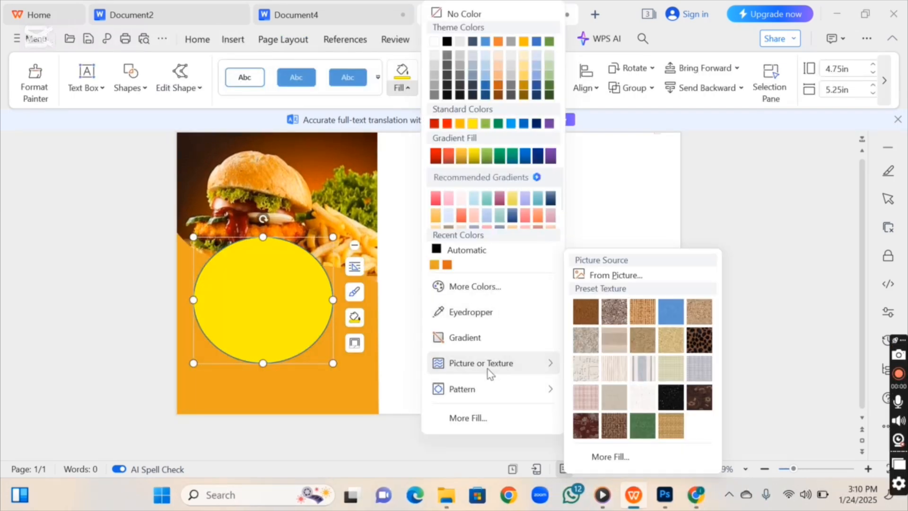
left_click(631, 277)
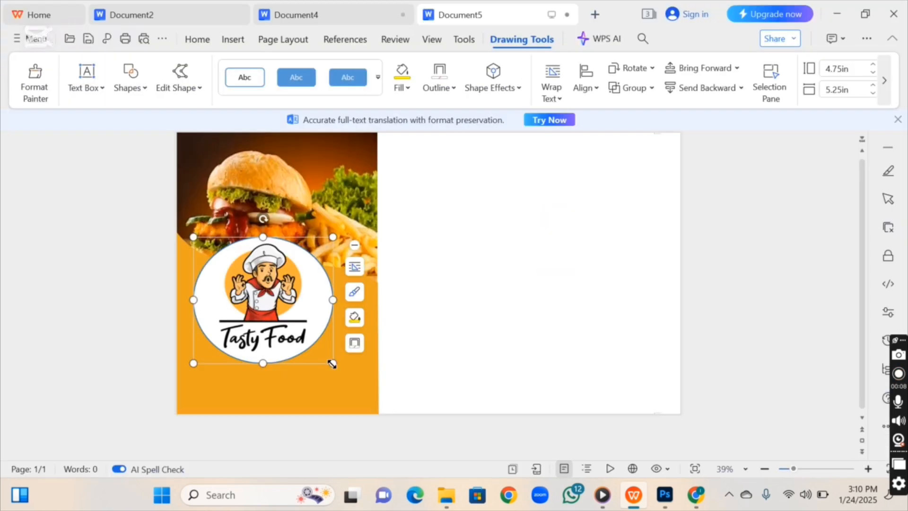
left_click_drag(332, 362, 292, 326)
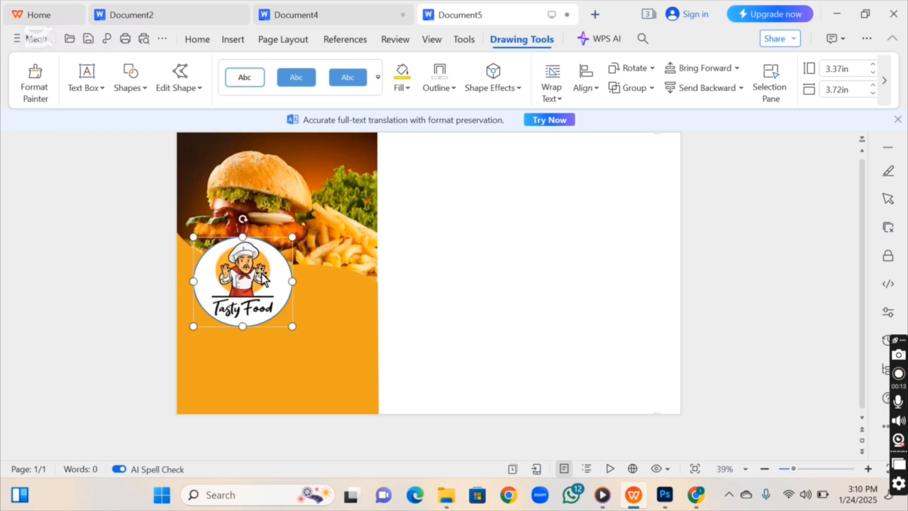
Step: Remove the logo oval's outline and move it down to the middle of the amber area's lower part
left_click(438, 88)
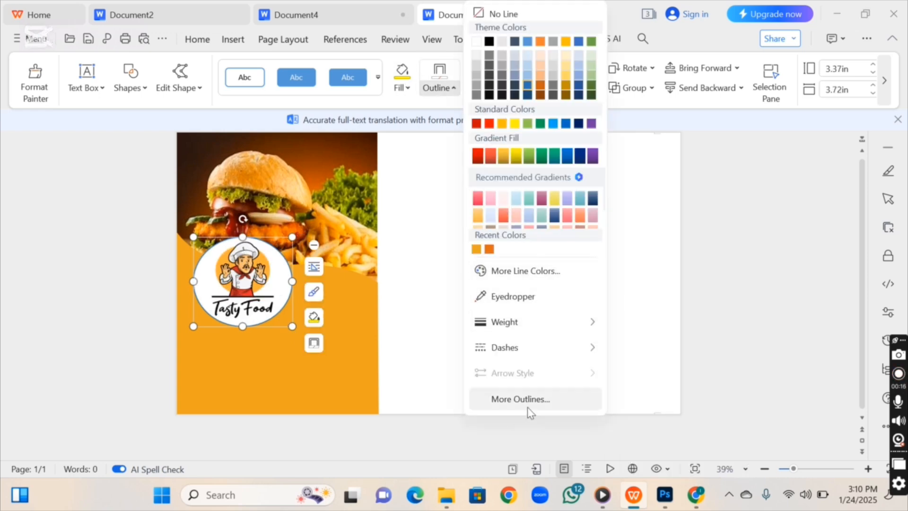
left_click(479, 17)
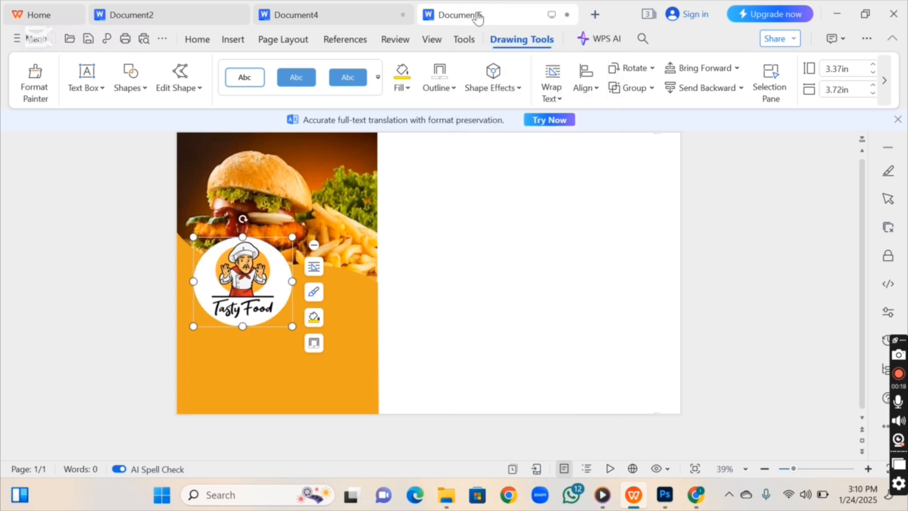
left_click(449, 298)
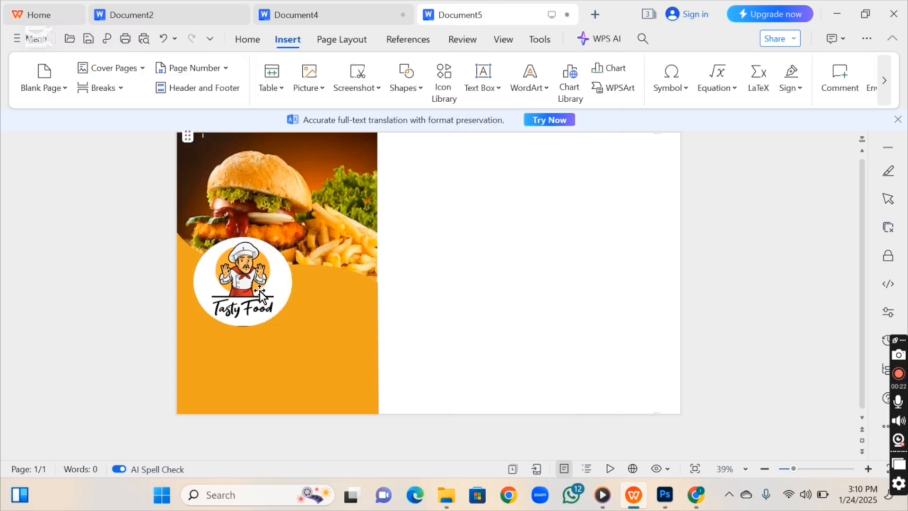
mouse_move(259, 291)
left_mouse_down()
mouse_move(300, 327)
mouse_move(298, 350)
left_mouse_up()
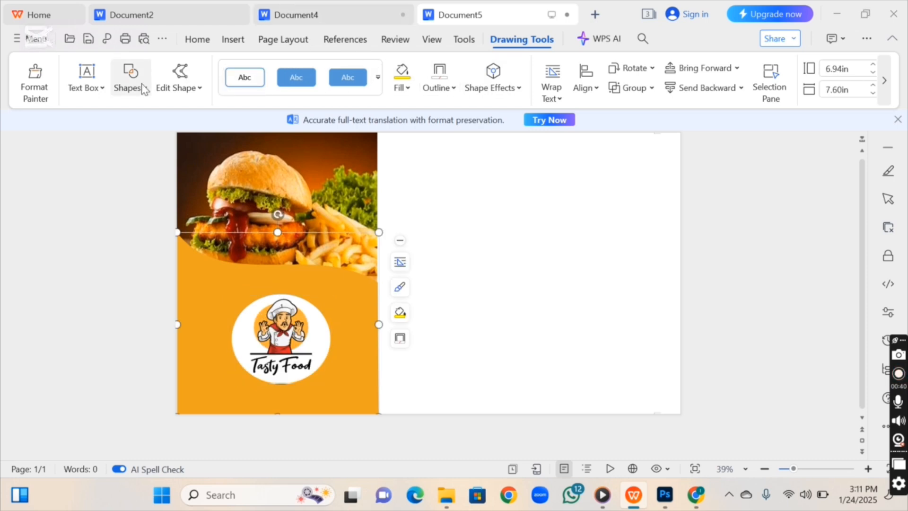
Step: Add a text box about 6.13 in wide and 1.26 in tall above the logo reading "ENJOY YOR TASTY FOOD" and "WITH OUR AWESOME DEALS" on two lines
left_click(129, 87)
left_click(176, 117)
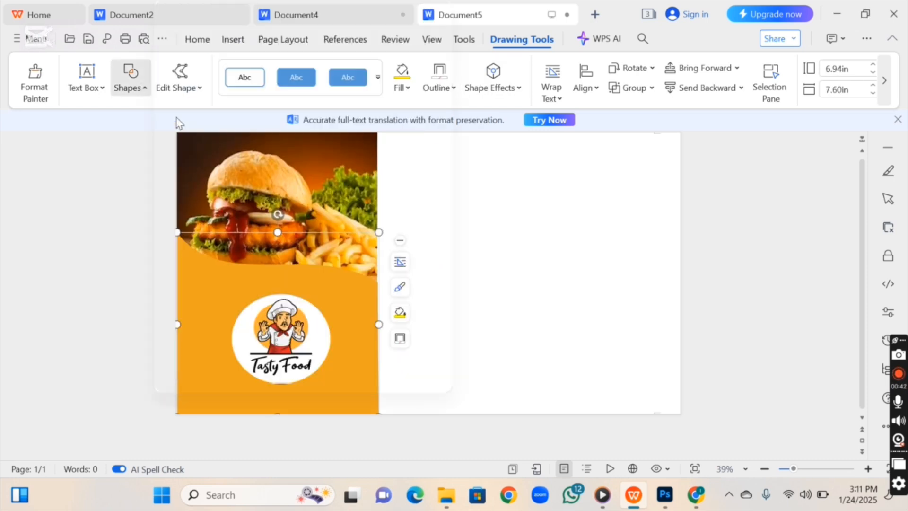
left_click_drag(193, 258, 356, 293)
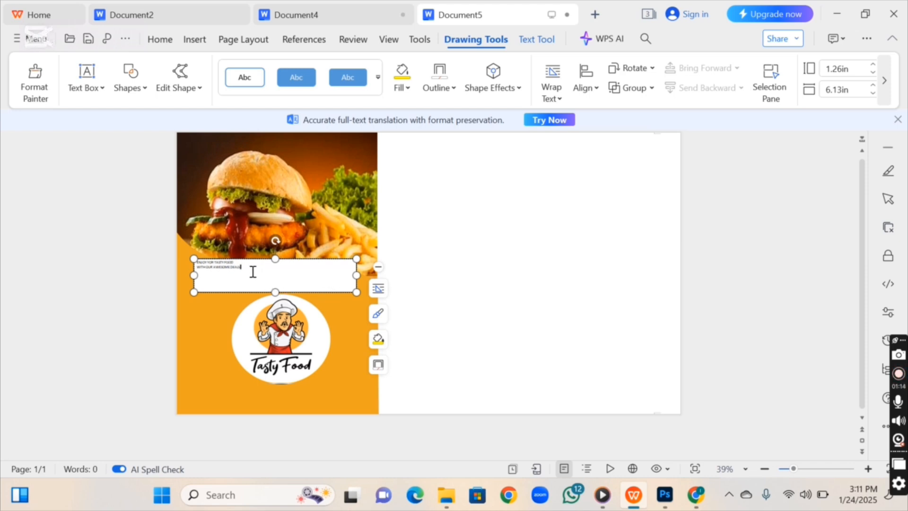
Step: Set the slogan's two lines to font size 28 and centre them in the text box
mouse_move(207, 262)
left_mouse_down()
mouse_move(271, 265)
mouse_move(189, 266)
left_mouse_up()
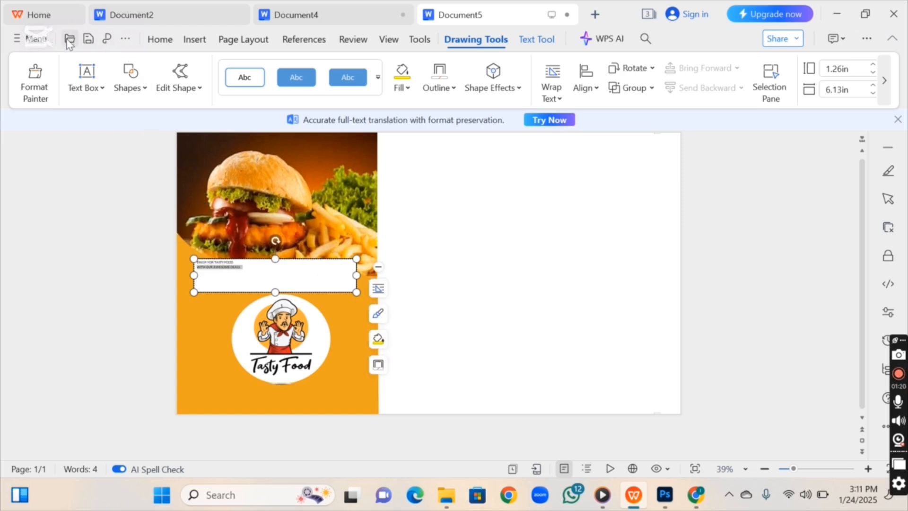
left_click(174, 45)
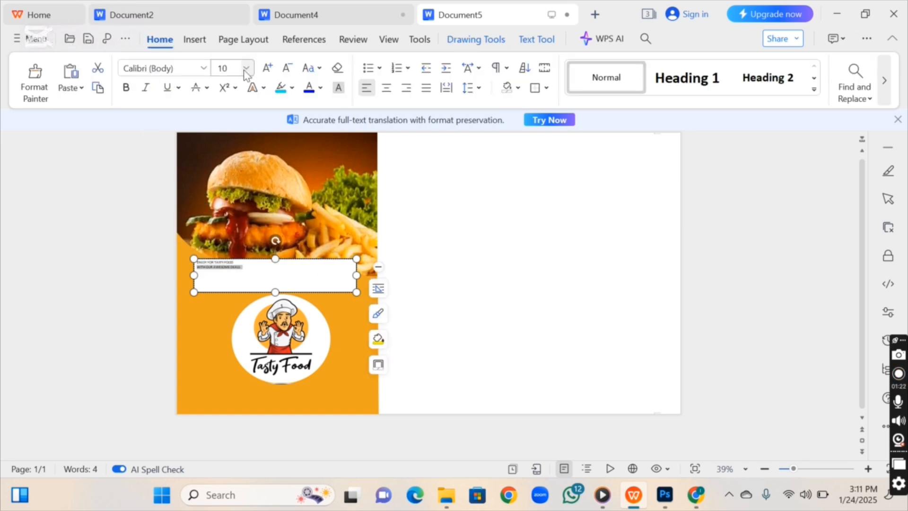
left_click(246, 68)
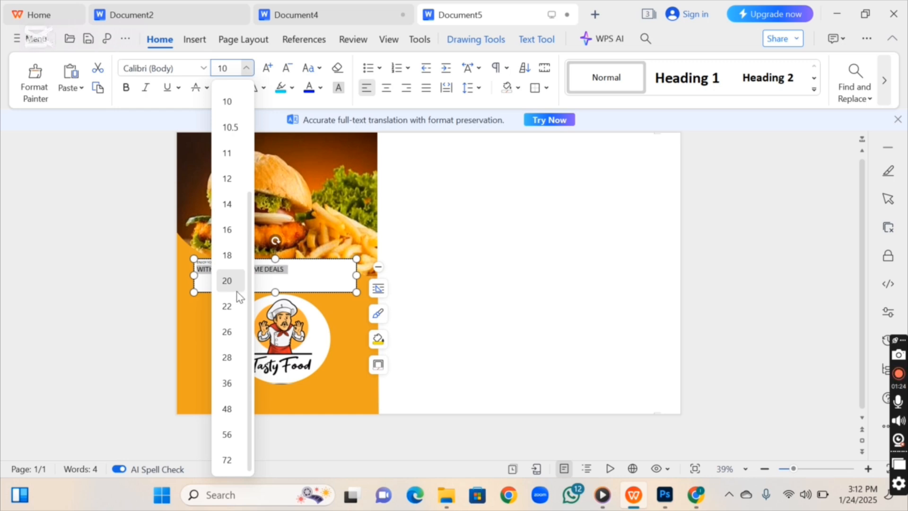
left_click(237, 368)
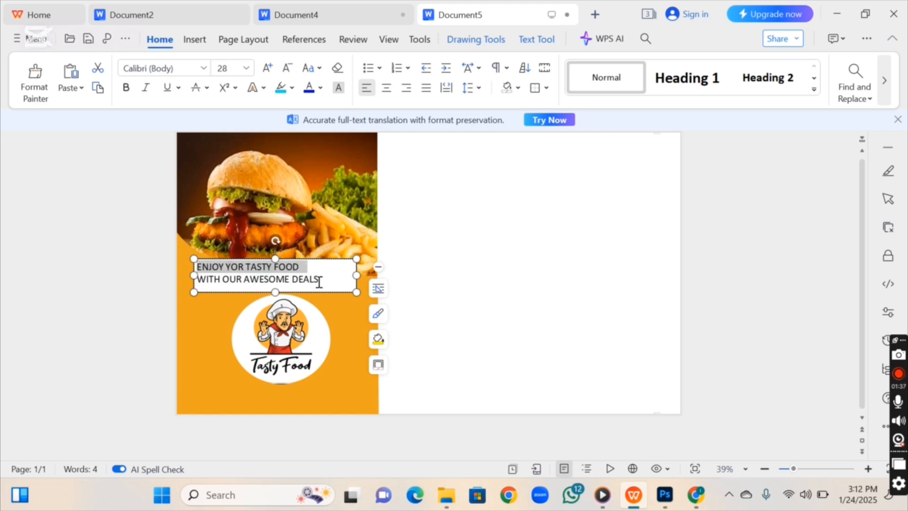
left_click_drag(319, 280, 212, 267)
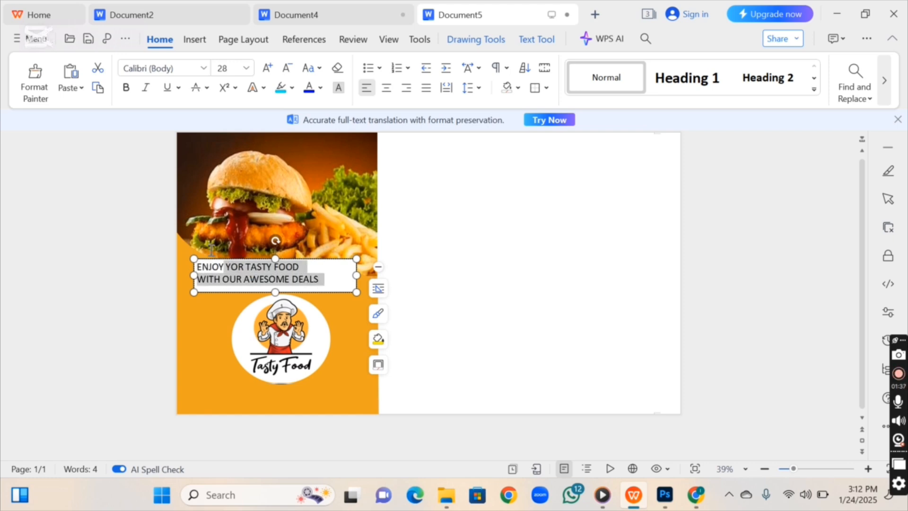
left_click(387, 88)
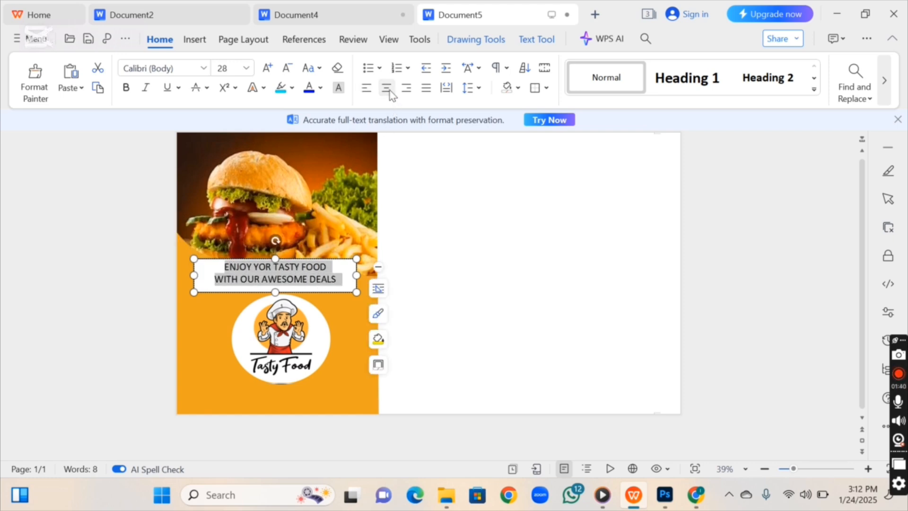
Step: Enlarge "TASTY FOOD" to size 36 and make it and the line "WITH OUR AWESOME DEALS" bold
left_click(409, 274)
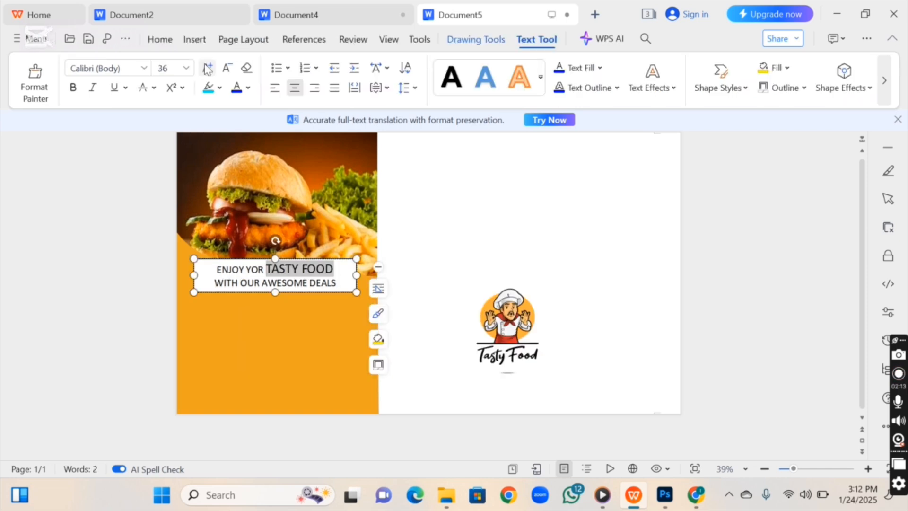
left_click(74, 89)
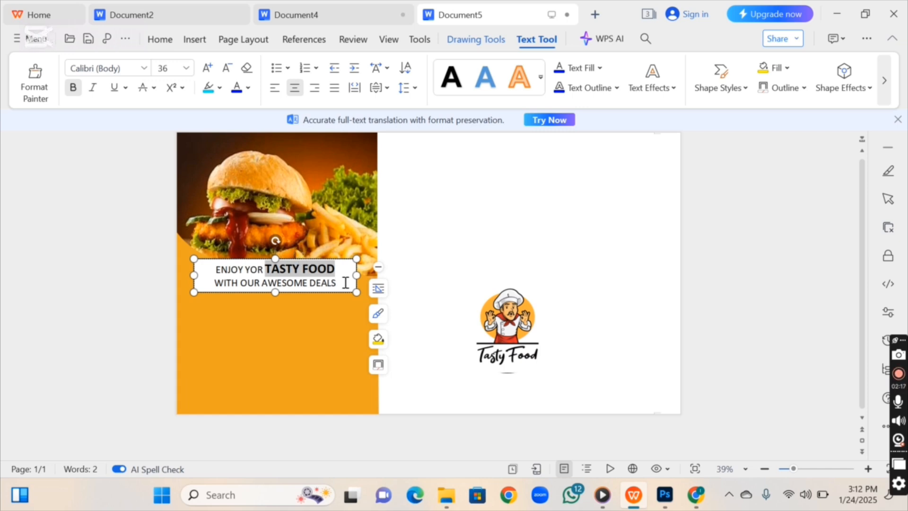
left_click_drag(345, 283, 213, 285)
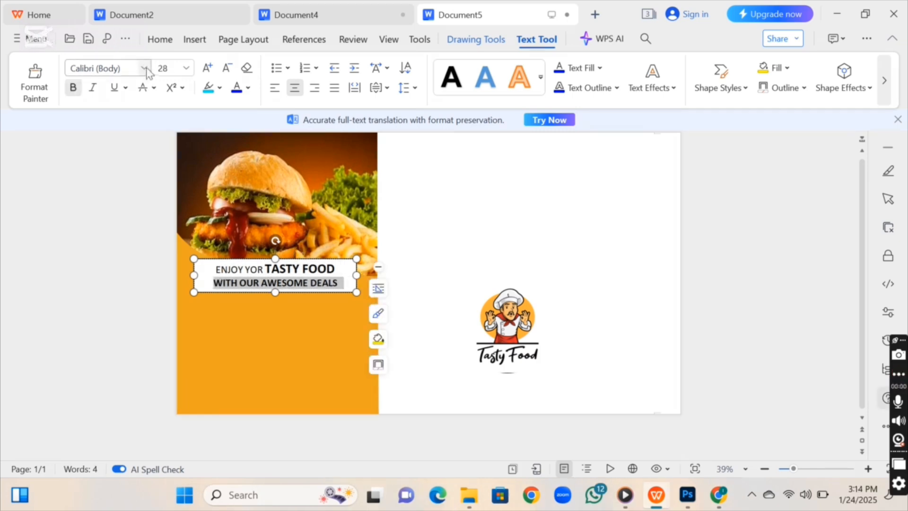
Step: Change the font of "WITH OUR AWESOME DEALS" and "ENJOY YOR" to Baskerville Old Face
left_click(144, 69)
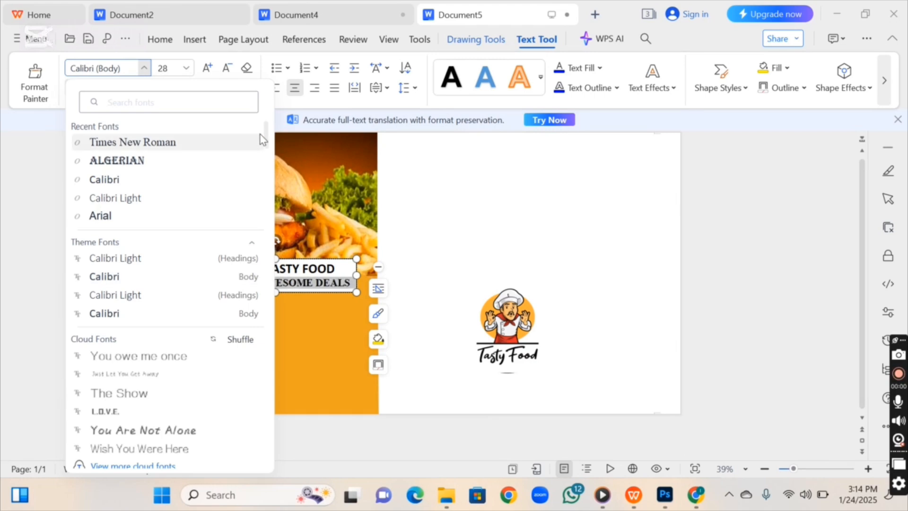
scroll(267, 156, "down", 3)
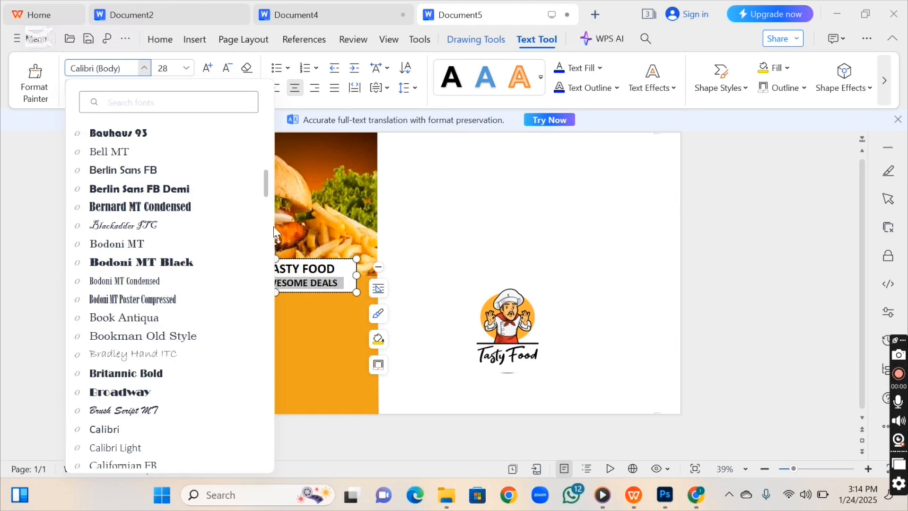
scroll(274, 231, "down", 8)
scroll(268, 191, "up", 8)
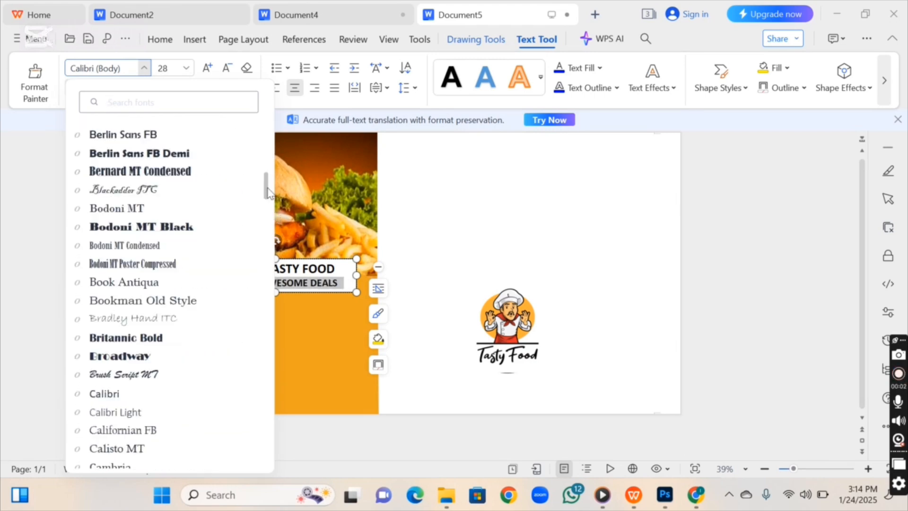
scroll(267, 192, "up", 3)
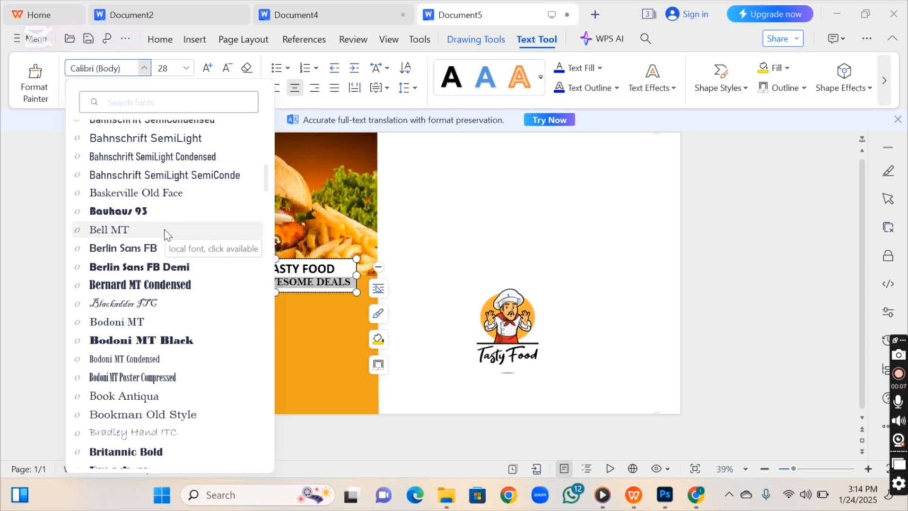
left_click(162, 194)
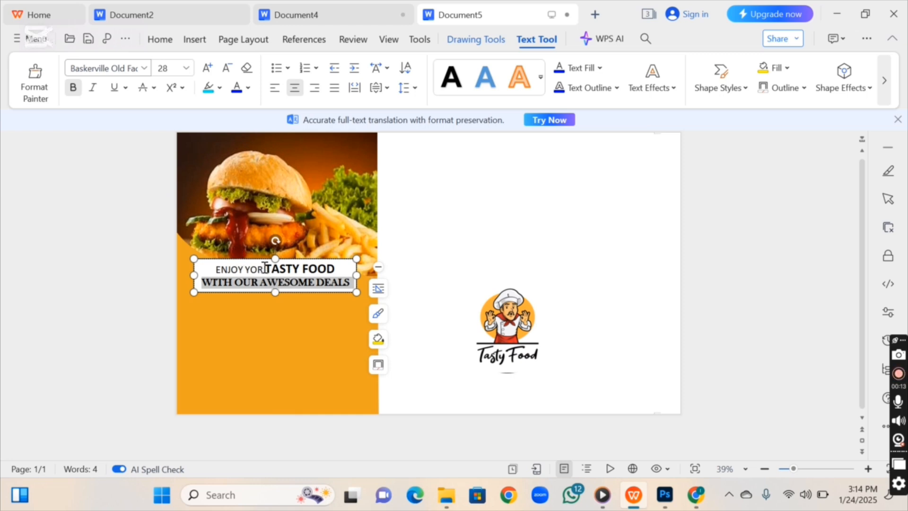
left_click_drag(264, 268, 203, 268)
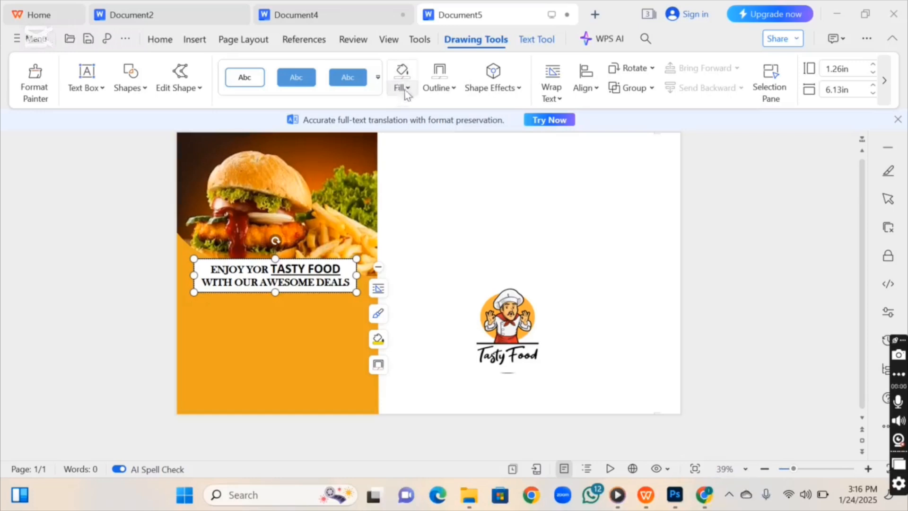
Step: Remove the fill colour and outline from the slogan text box
left_click(400, 87)
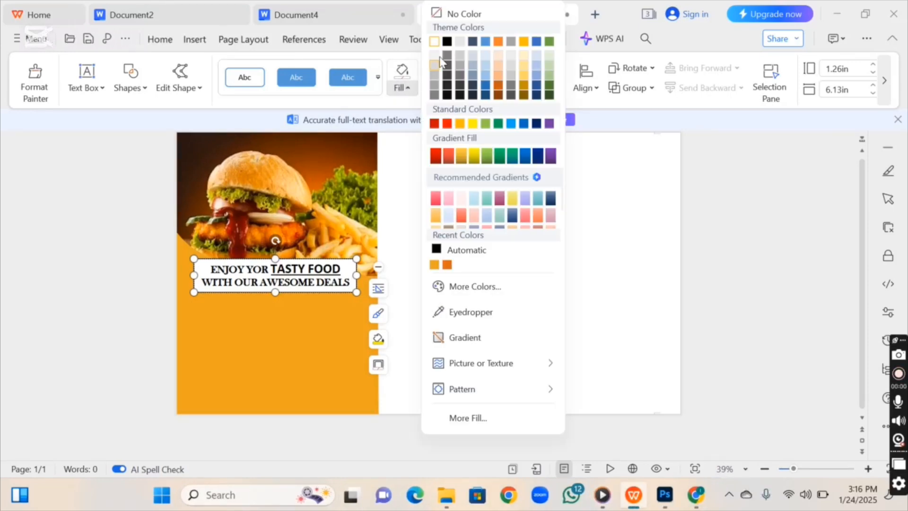
left_click(444, 13)
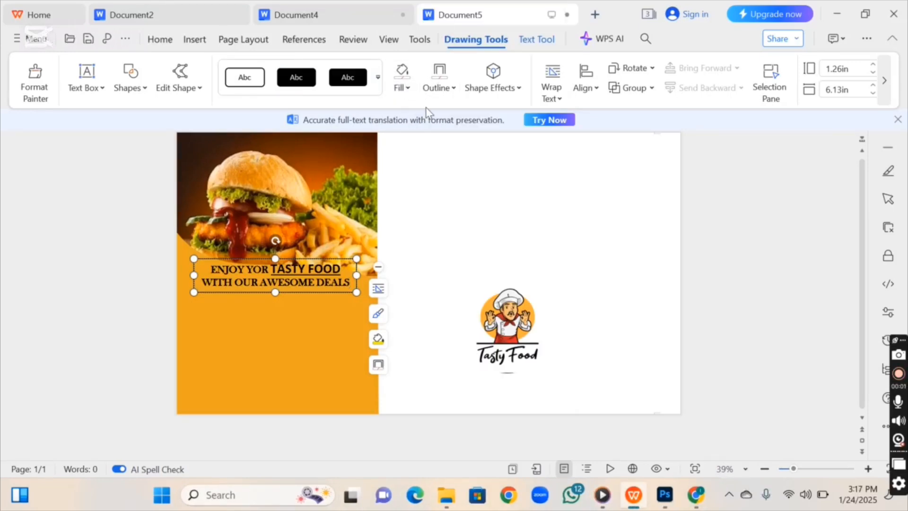
left_click(440, 89)
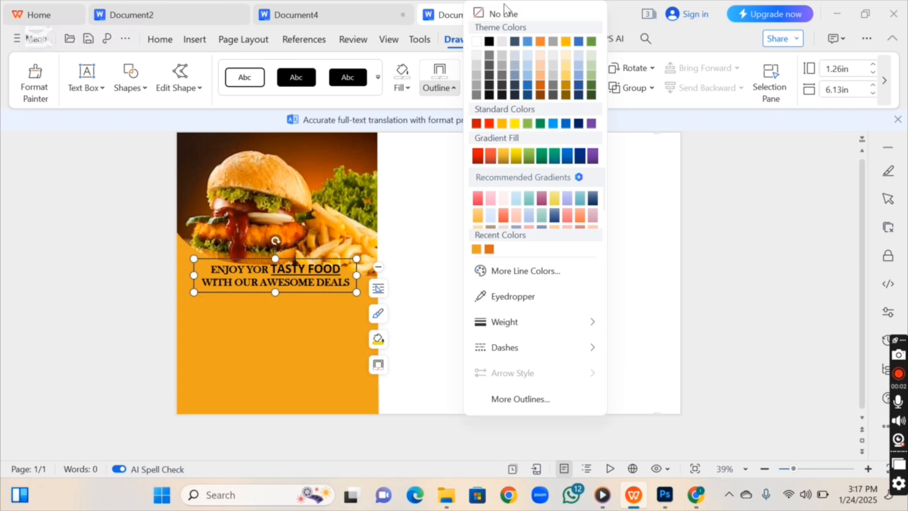
left_click(501, 14)
Step: Resize the slogan text box so its two lines sit lower, just beneath the burger picture on the amber area
left_click(276, 288)
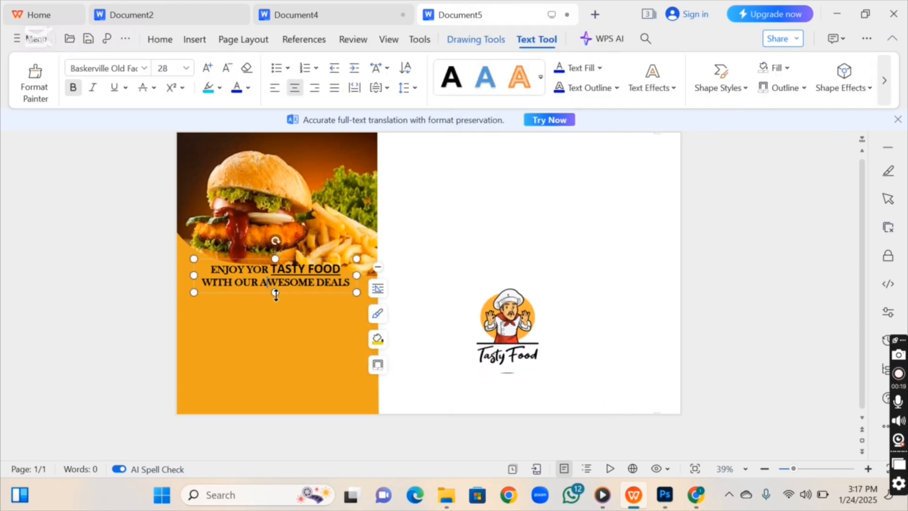
left_click_drag(276, 294, 276, 347)
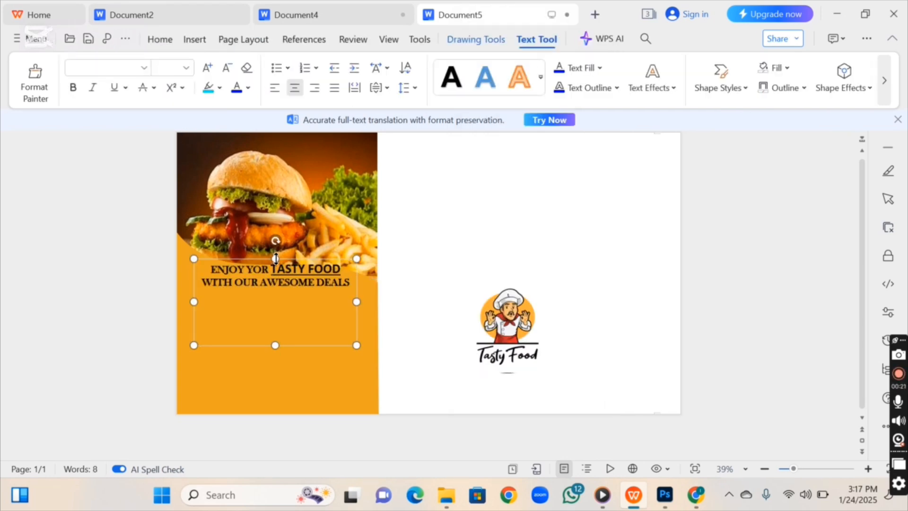
left_click_drag(276, 258, 277, 271)
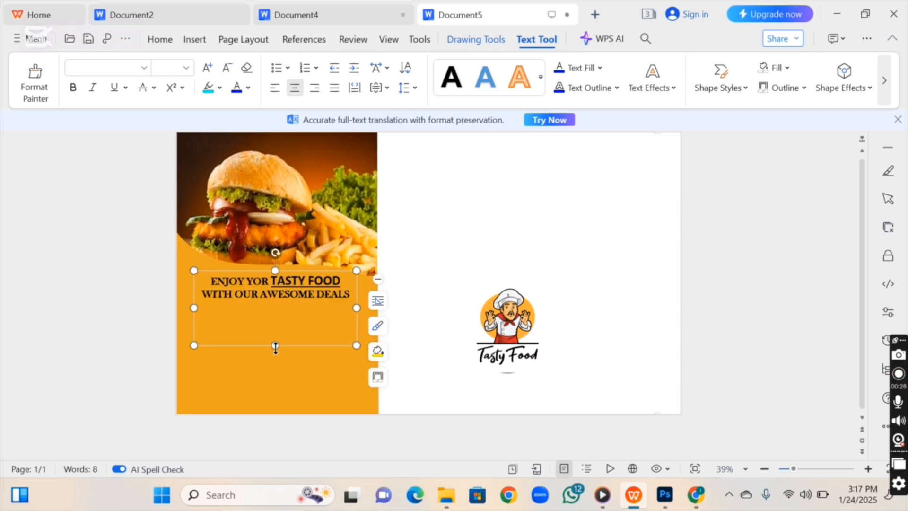
left_click_drag(276, 347, 270, 306)
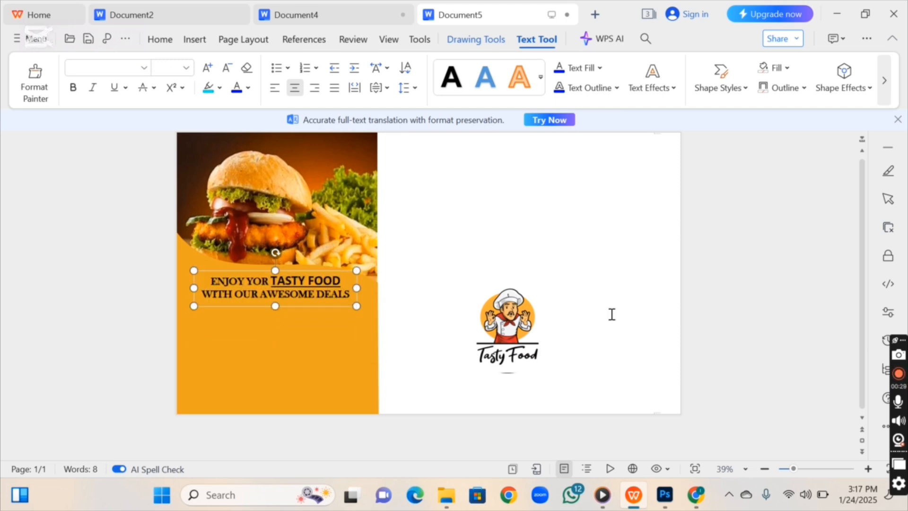
Step: Place the chef logo on the white oval beneath the slogan and shrink the oval to fit around it
left_click(684, 284)
left_click_drag(489, 331, 272, 350)
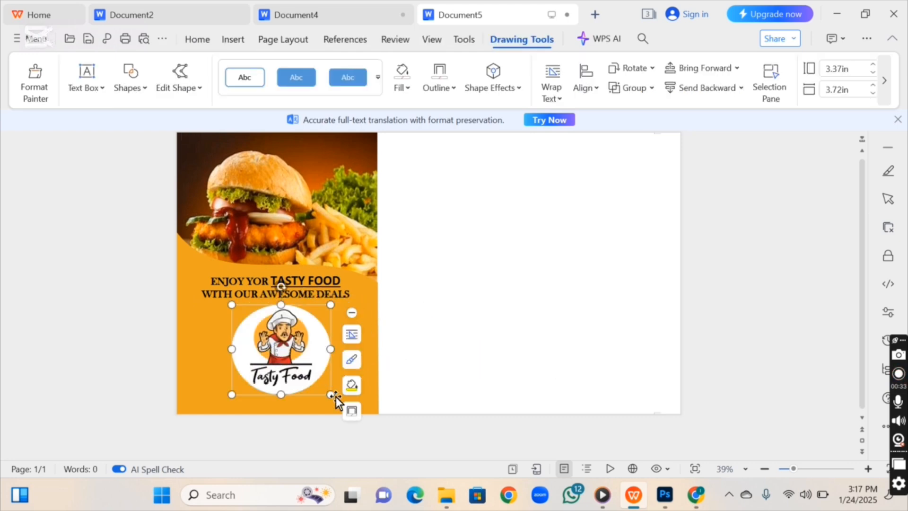
left_click_drag(331, 395, 306, 371)
Step: Add a text box below the logo with centred address, phone and web lines in white Baskerville Old Face, size 24
mouse_move(188, 365)
left_mouse_down()
mouse_move(306, 417)
mouse_move(367, 410)
left_mouse_up()
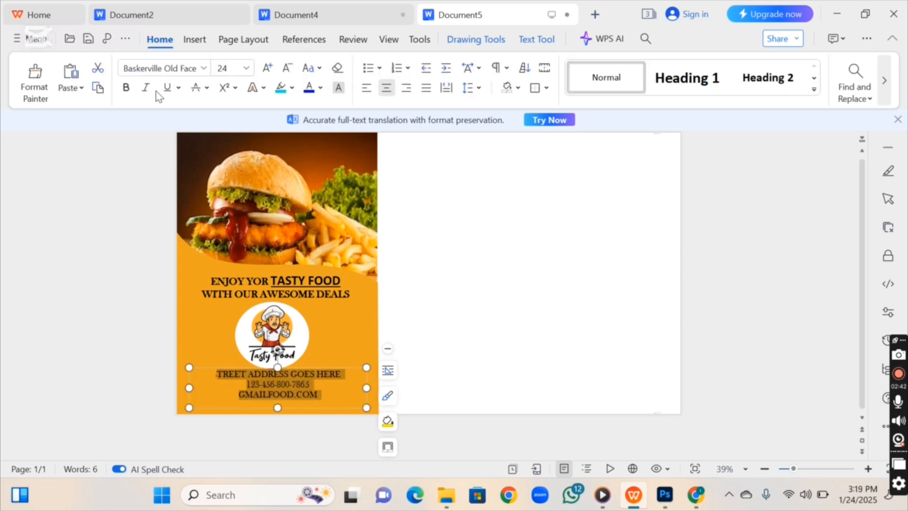
left_click(320, 89)
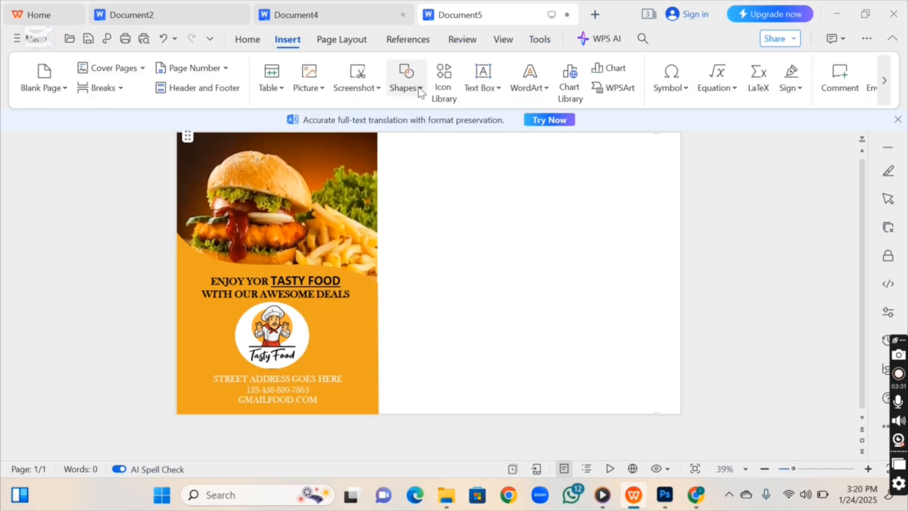
Step: Draw a rectangle about 11.52 in wide and 1.87 in tall across the top of the page's blank white area
left_click(407, 83)
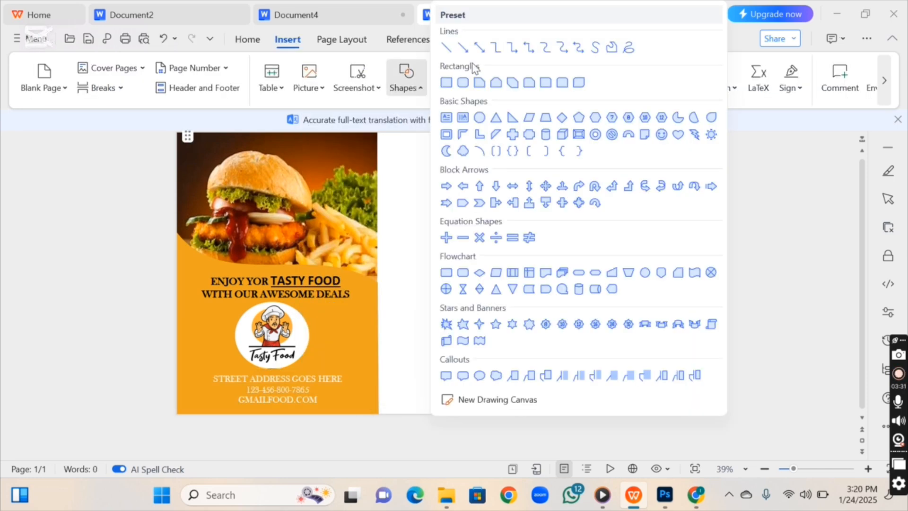
left_click(447, 83)
mouse_move(378, 131)
left_mouse_down()
mouse_move(407, 154)
mouse_move(595, 201)
mouse_move(684, 183)
left_mouse_up()
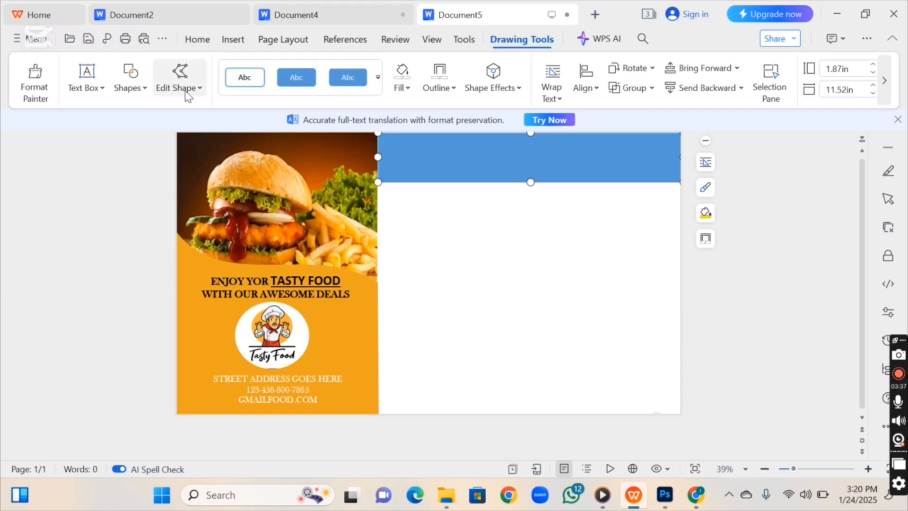
Step: Edit the rectangle's points to raise its lower-left corner and bend its lower edge into a gentle wave
left_click(177, 94)
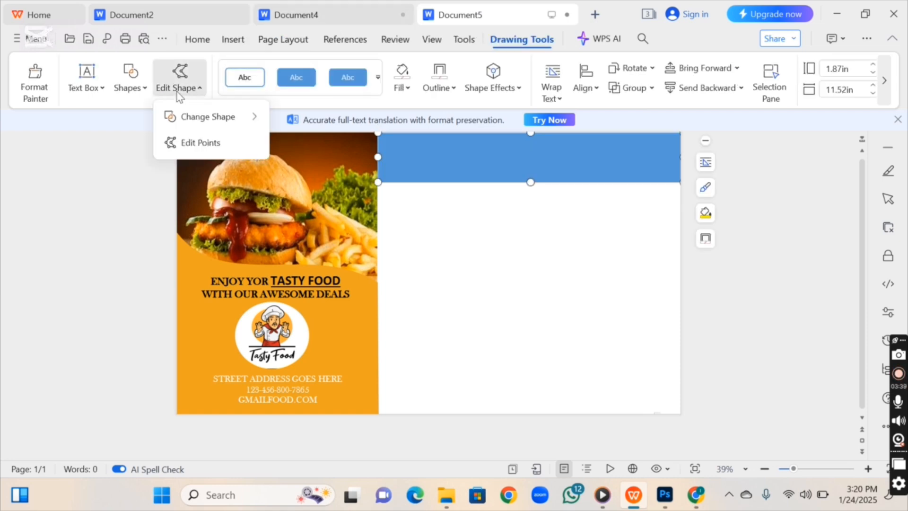
left_click(209, 143)
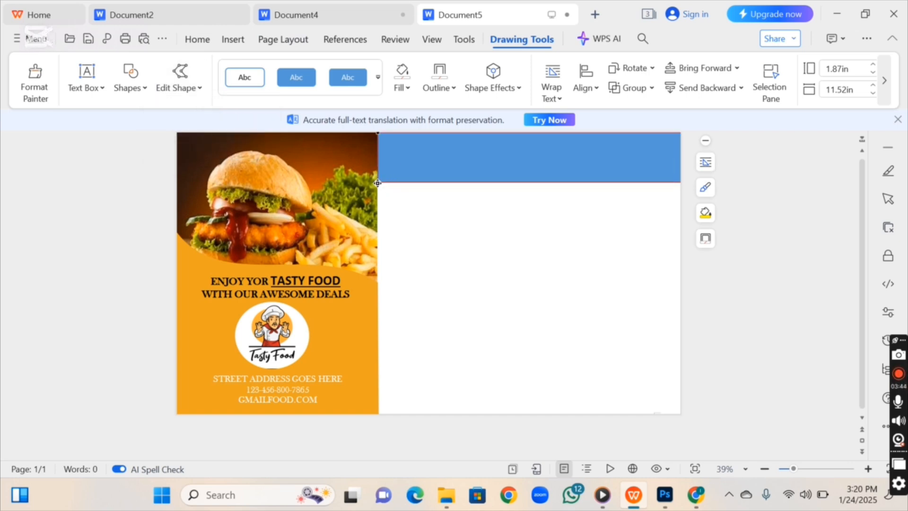
left_click_drag(377, 183, 379, 171)
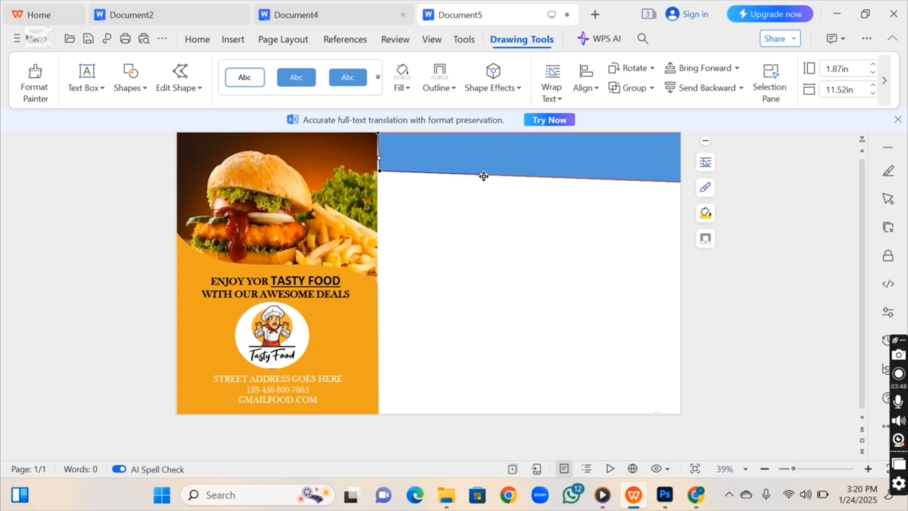
left_click_drag(480, 176, 474, 204)
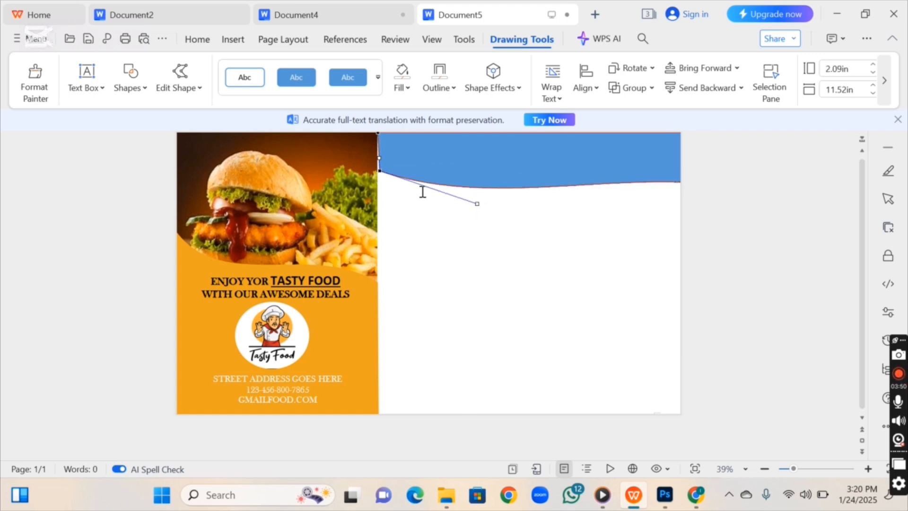
left_click_drag(377, 172, 378, 171)
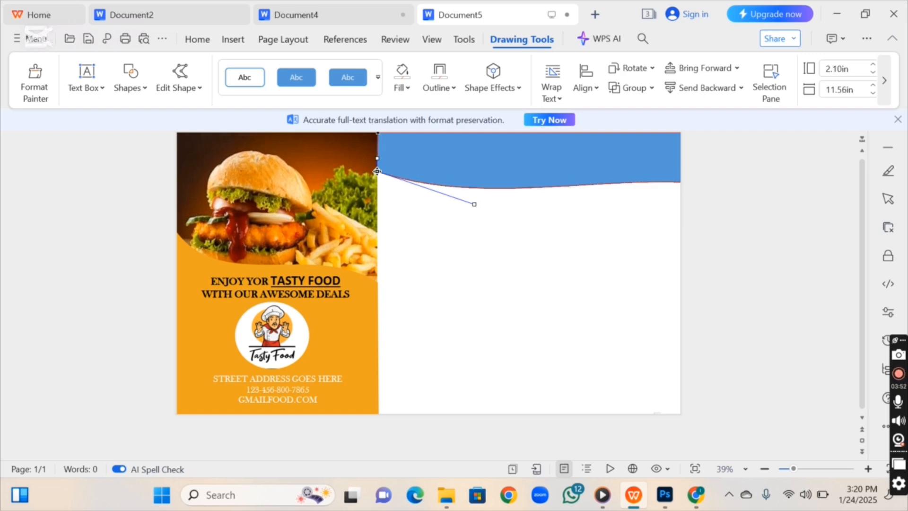
left_click(647, 179)
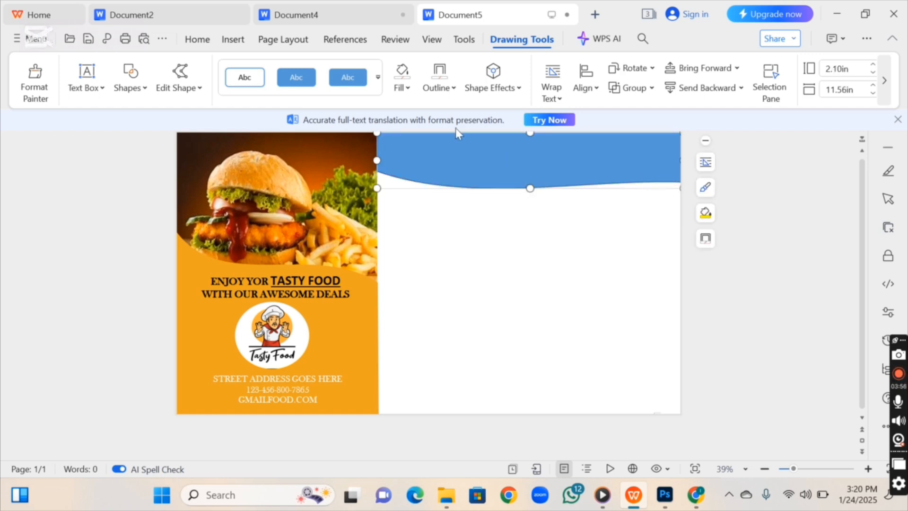
Step: Fill the wavy banner with the recently used amber colour and remove its outline
left_click(409, 88)
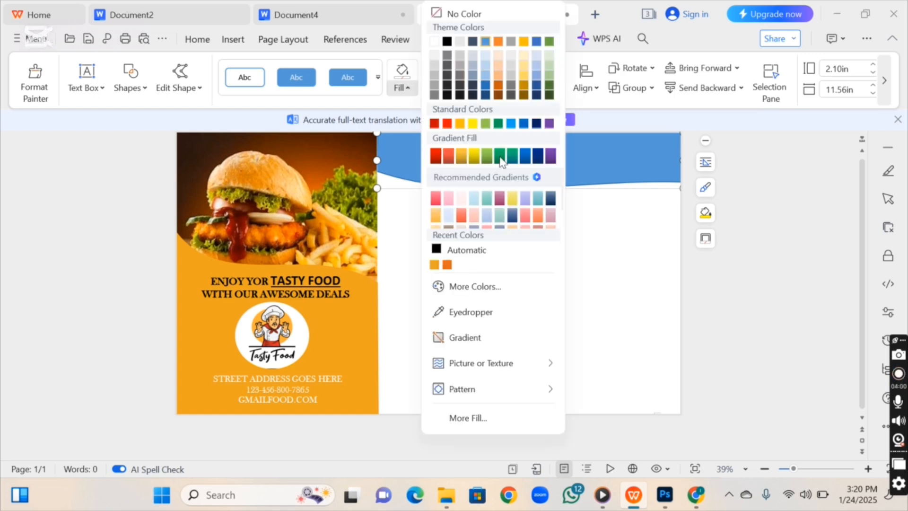
left_click(434, 265)
left_click(395, 92)
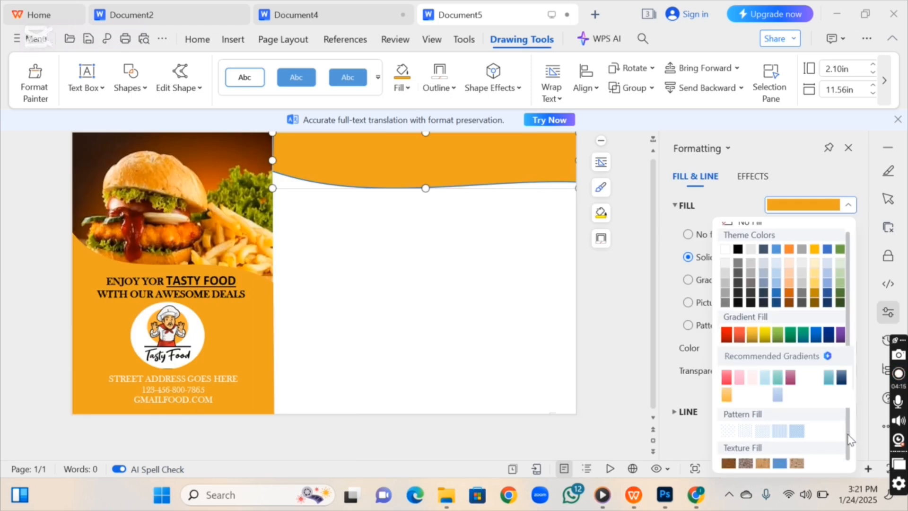
scroll(848, 431, "down", 1)
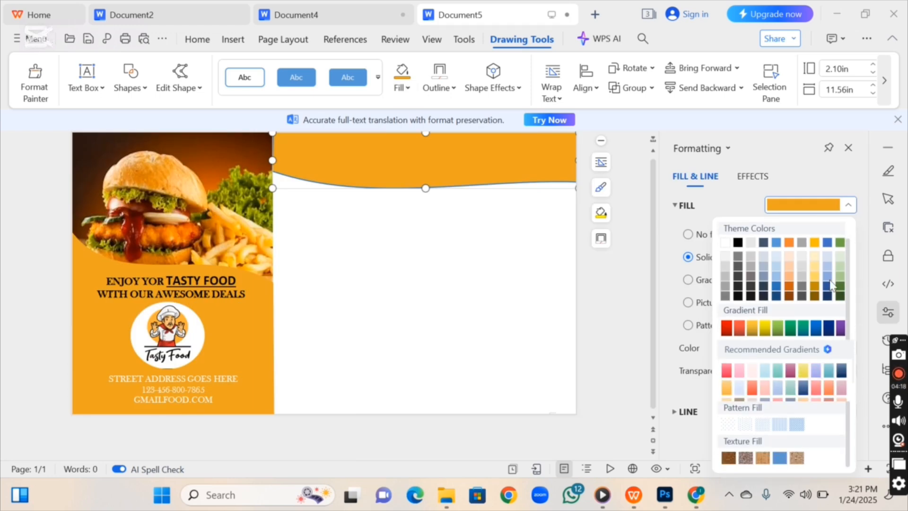
Step: Add a wide text box across the amber banner reading "GREAT TASTE, GREAT VALUE"
left_click(232, 40)
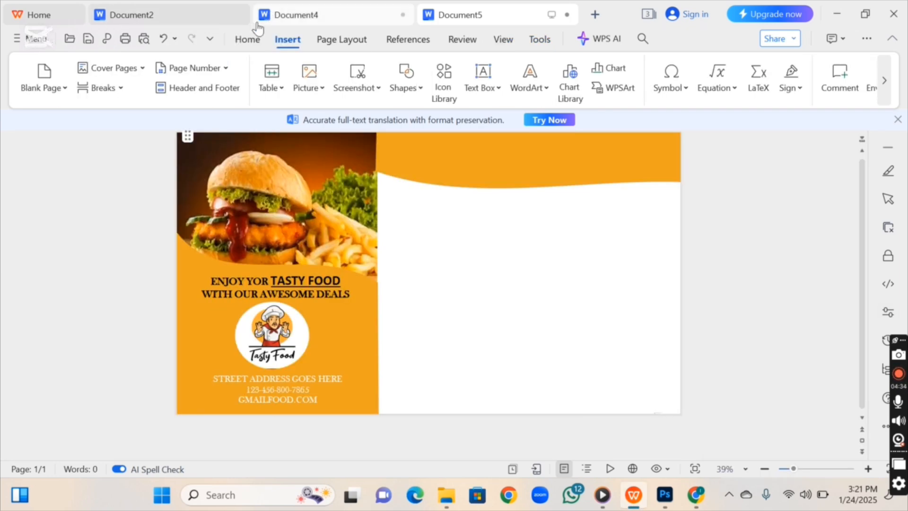
left_click(418, 86)
left_click(446, 118)
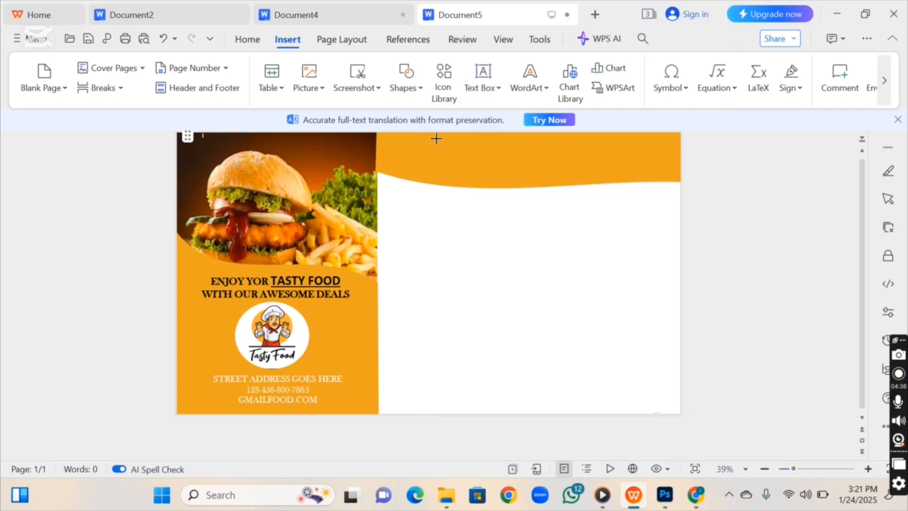
mouse_move(382, 136)
left_mouse_down()
mouse_move(533, 161)
mouse_move(646, 166)
mouse_move(666, 151)
mouse_move(677, 167)
left_mouse_up()
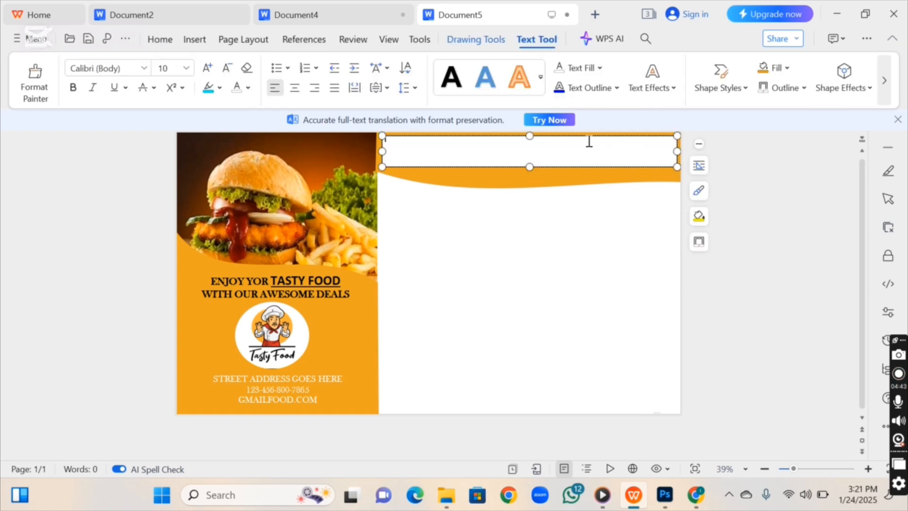
type("GREAT TASTE, GREAT VALUE")
Step: Format the banner headline in bold white Times New Roman at size 36, with no fill behind it
left_click_drag(432, 141, 371, 140)
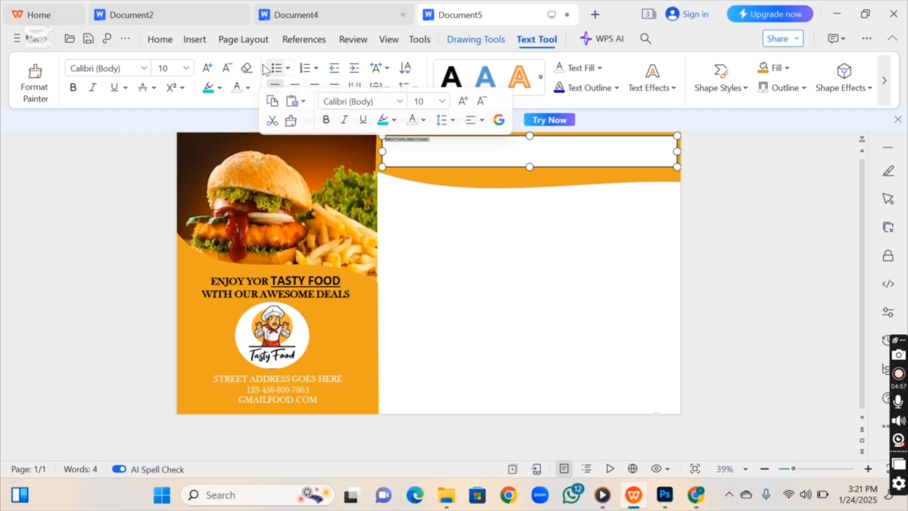
left_click(207, 68)
left_click(206, 68)
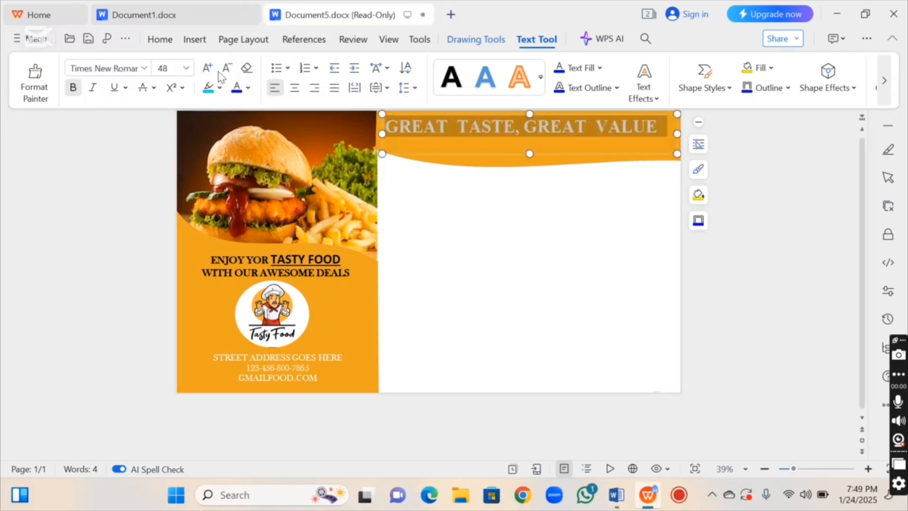
left_click(225, 69)
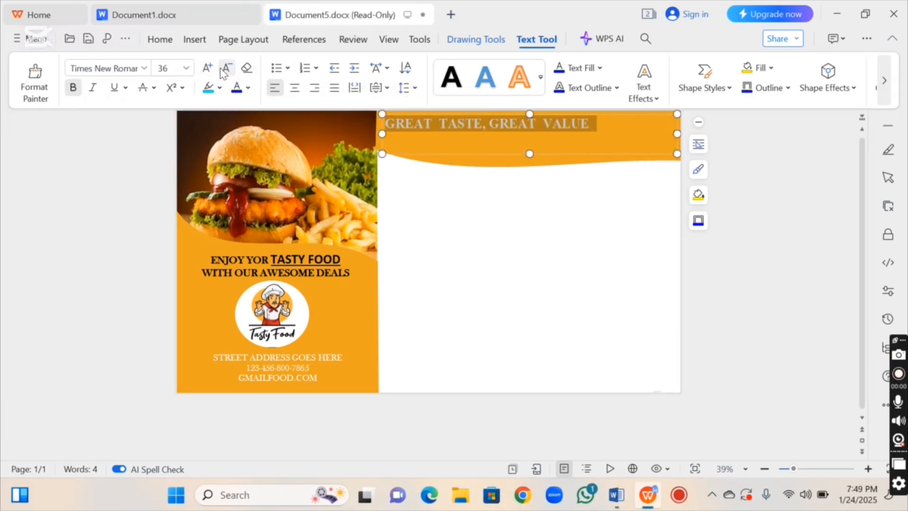
Step: Add "FREE HOME DELIVERY AVAILABLE" at size 26 beneath the headline, in a condensed font and shifted toward the banner's centre
left_click(604, 124)
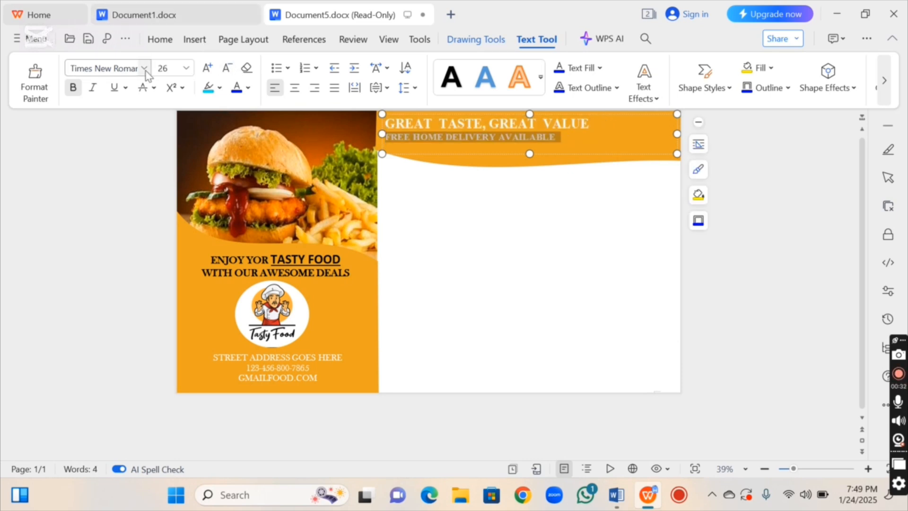
left_click(144, 68)
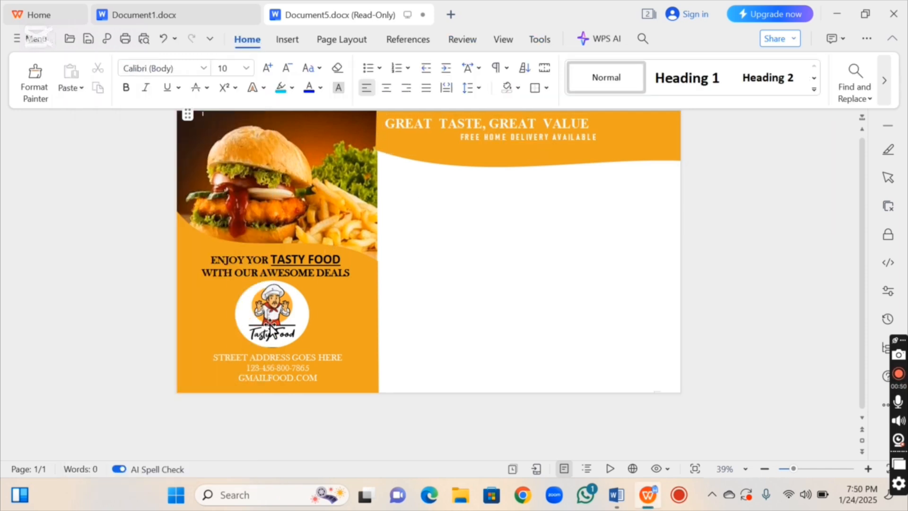
Step: Duplicate the round Tasty Food logo and place the copy at the left end of the amber banner, overlapping its wavy edge
left_click(271, 326)
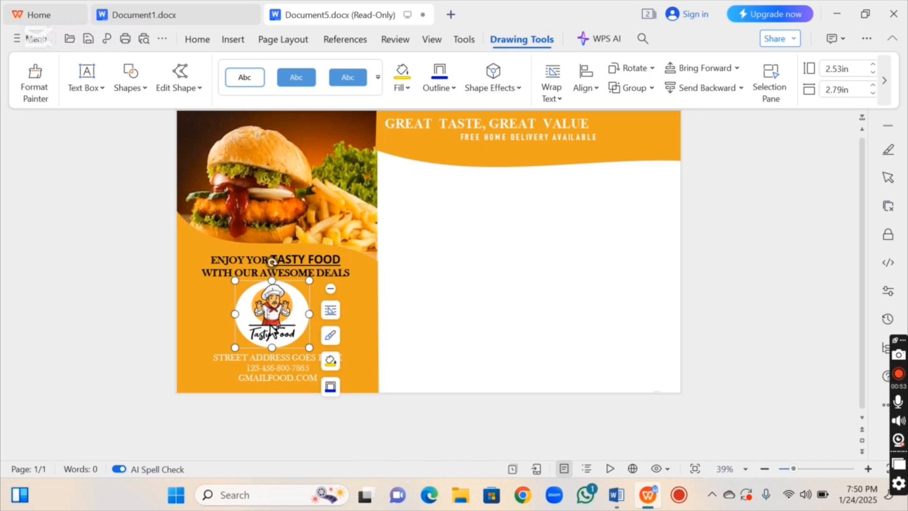
key("ctrl+v")
left_click_drag(279, 327, 424, 155)
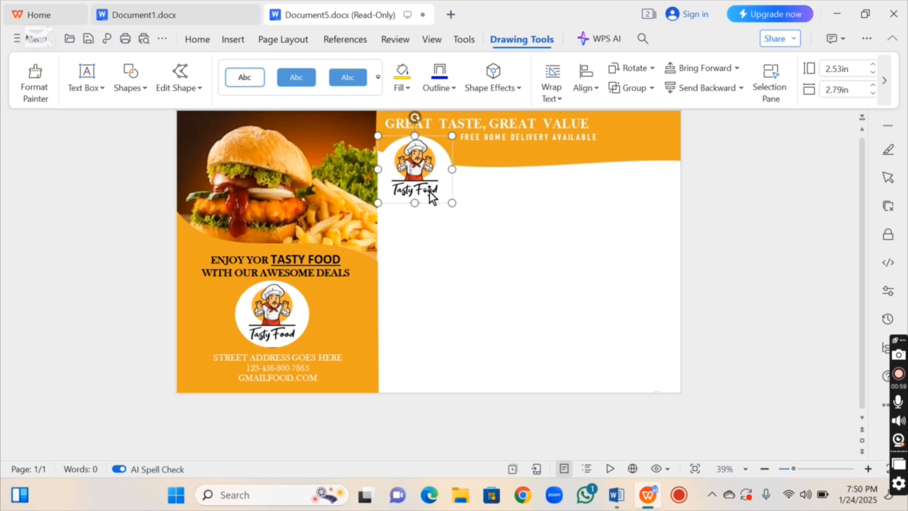
left_click(548, 246)
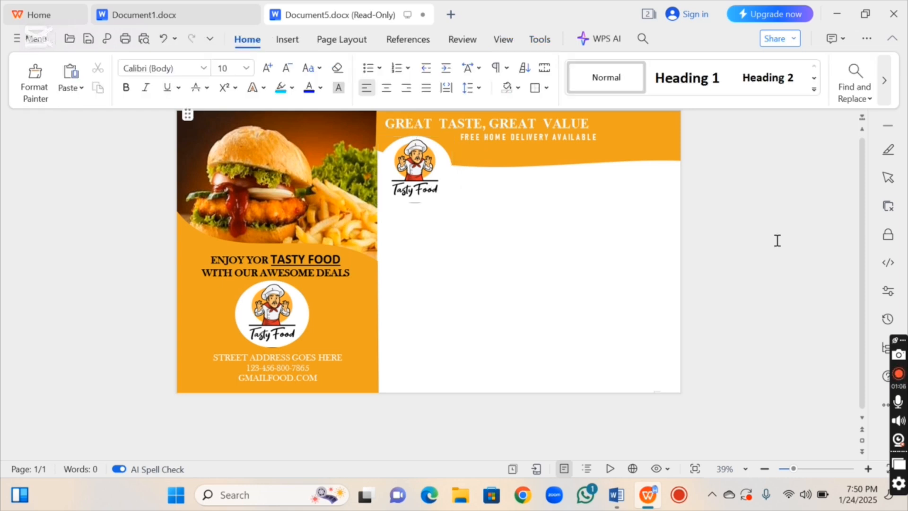
Step: Switch to the blank Document1 and draw a rectangle about 1.60 in high and 1.98 in wide near the page's upper left
left_click(168, 14)
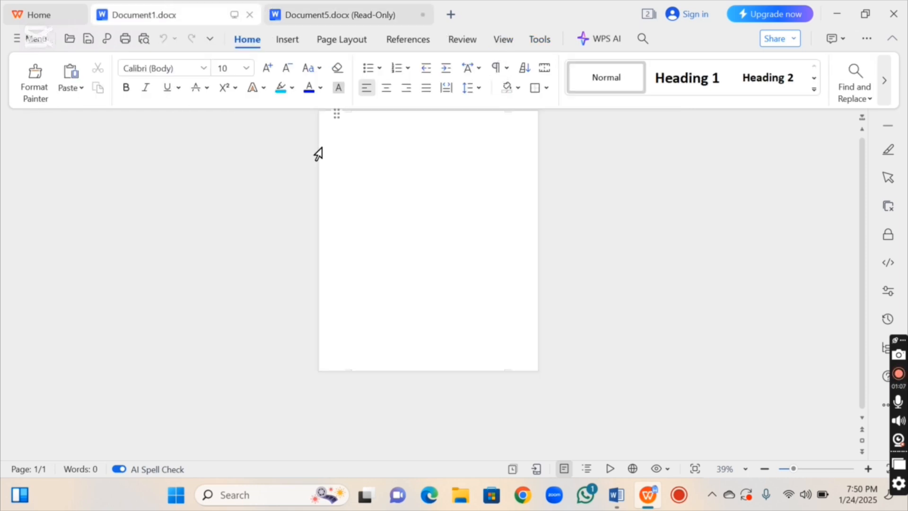
left_click(288, 40)
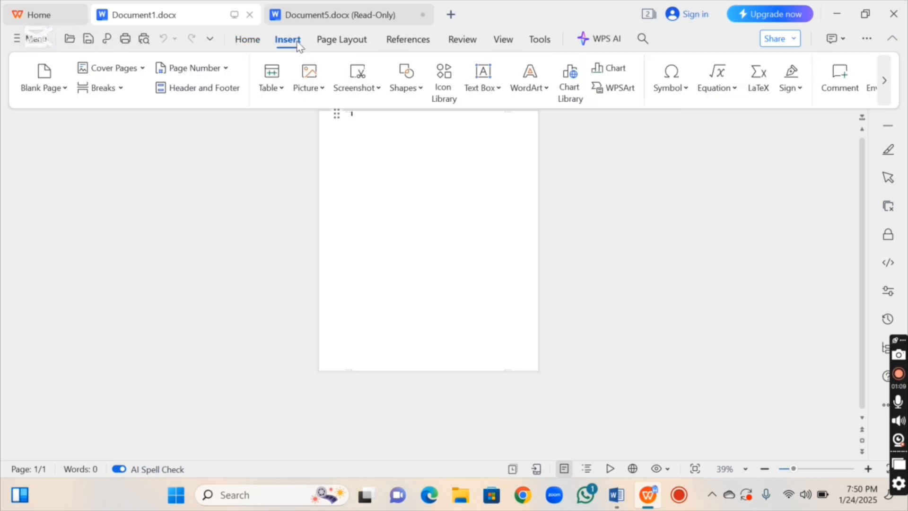
left_click(406, 88)
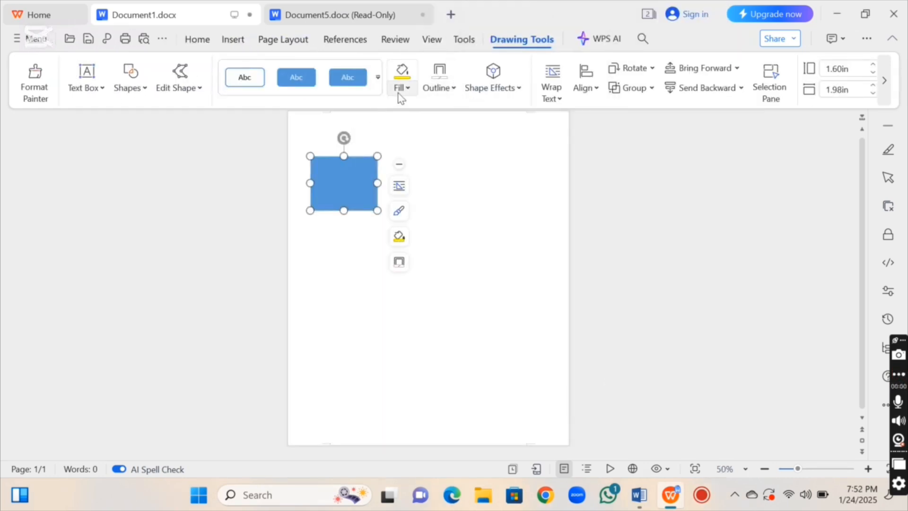
Step: Fill the rectangle with the picture th.jpeg, and place it near the left page edge at about 1.53 in by 2.00 in
left_click(401, 88)
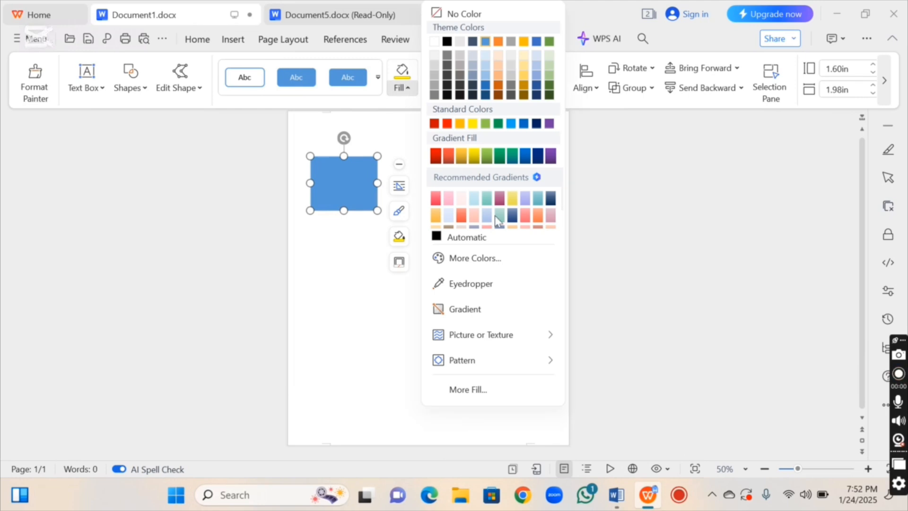
mouse_move(524, 373)
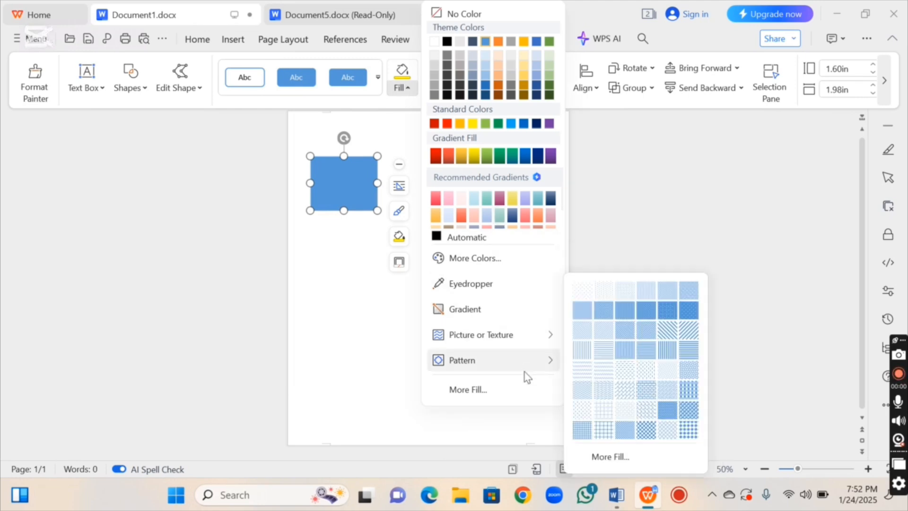
mouse_move(523, 336)
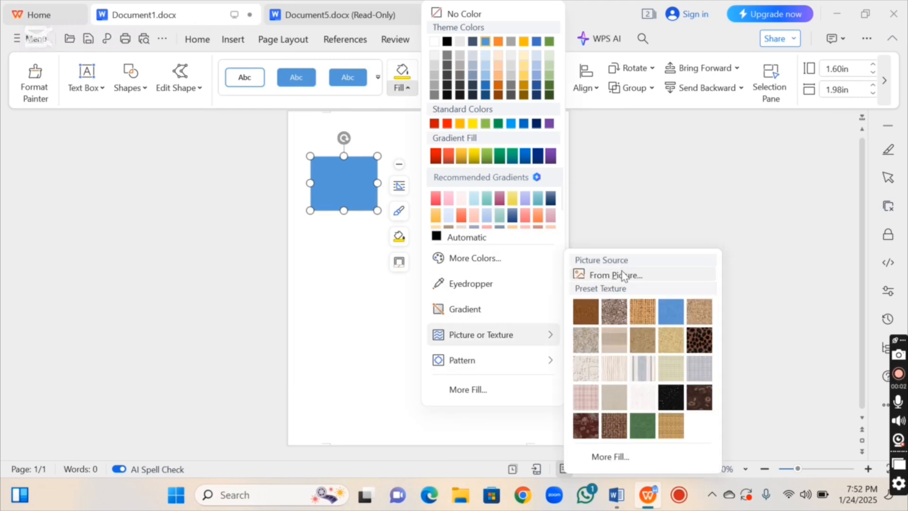
left_click(623, 275)
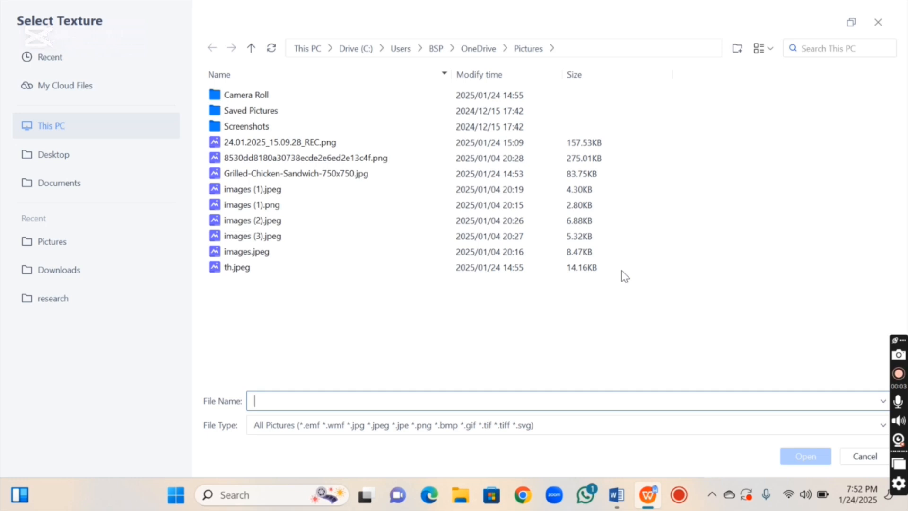
double_click(368, 266)
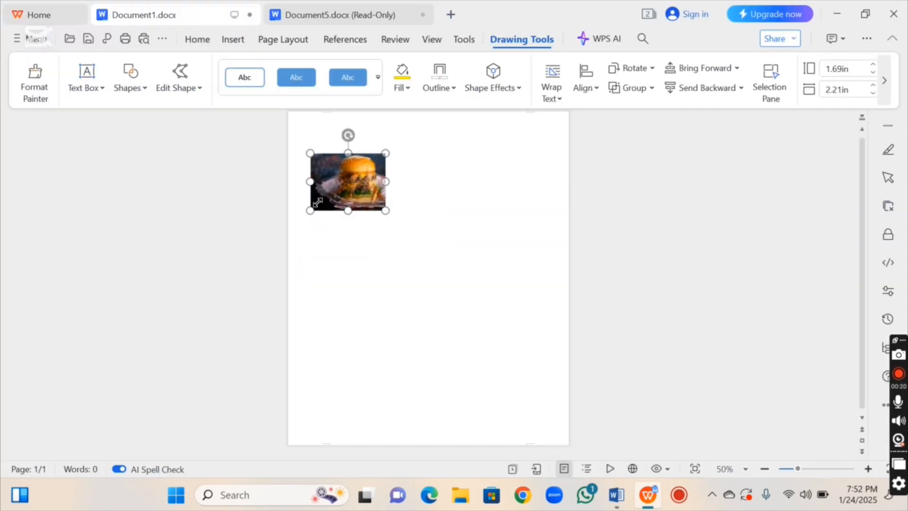
left_click(360, 252)
left_click_drag(354, 175, 337, 185)
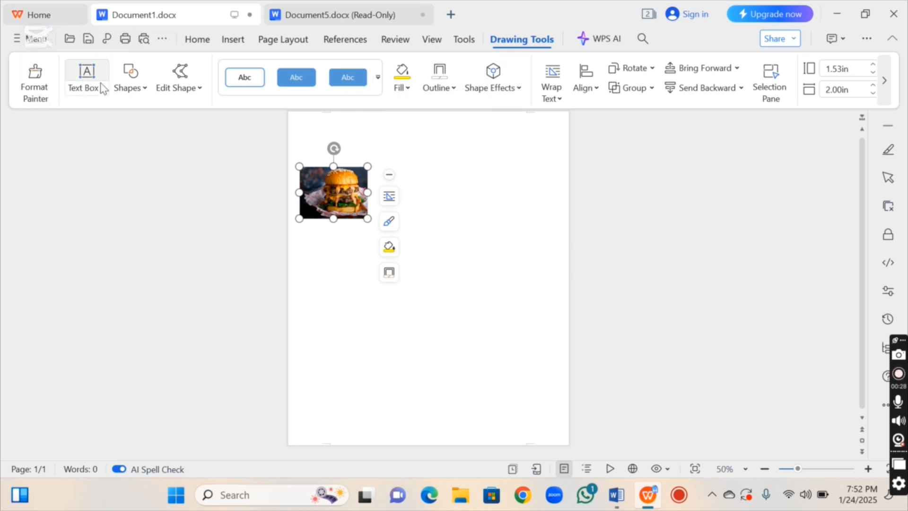
Step: Add a text box beside the burger picture with a Zinger Burger heading and the line "CATEGORY 1............$11.00"
left_click(129, 88)
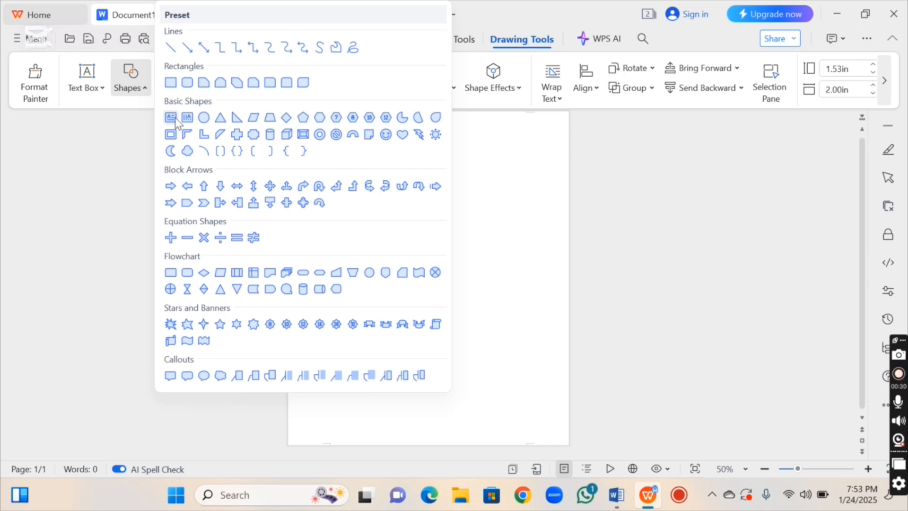
left_click(173, 118)
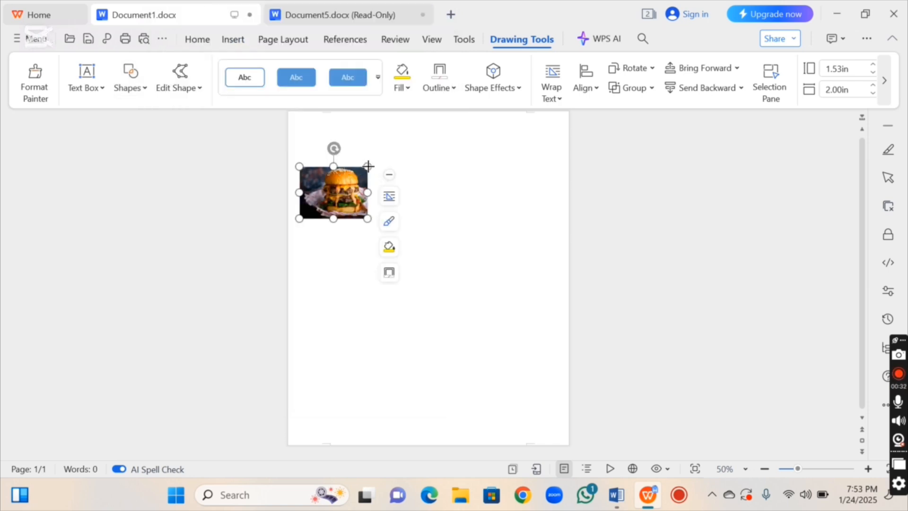
left_click_drag(368, 166, 551, 220)
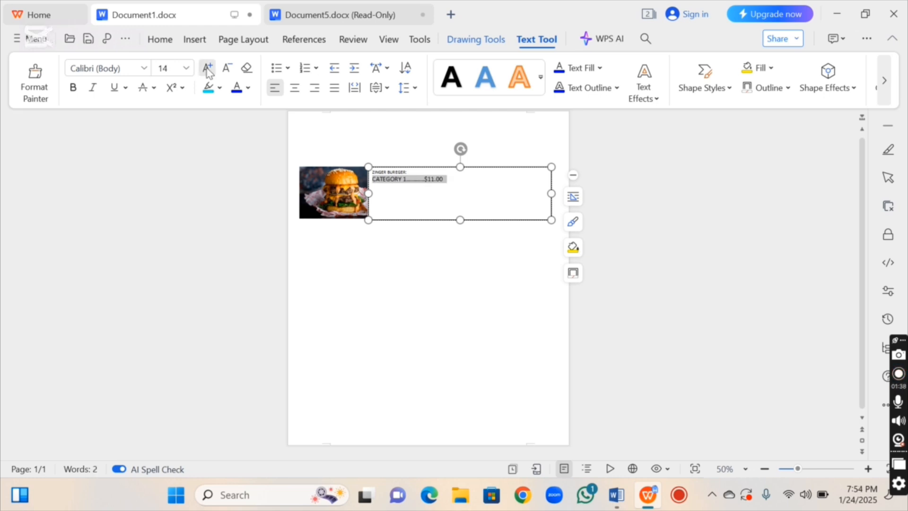
Step: Format the heading "ZINGER BURGER:" as large, heavy red text above three CATEGORY price lines in Times New Roman size 14
left_click(208, 68)
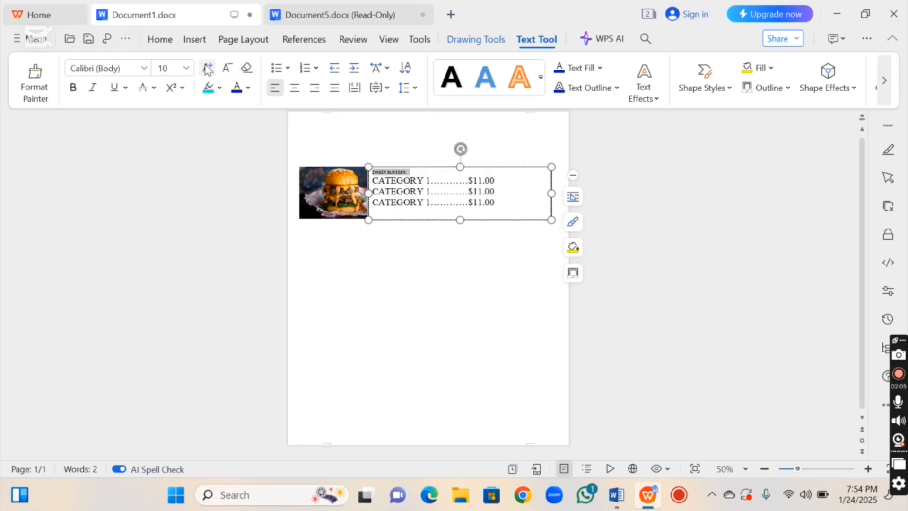
left_click(207, 67)
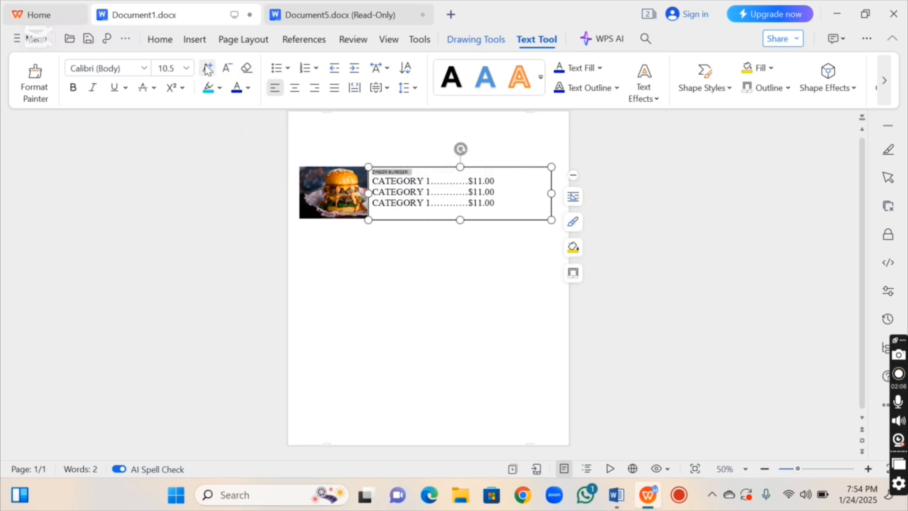
left_click(207, 68)
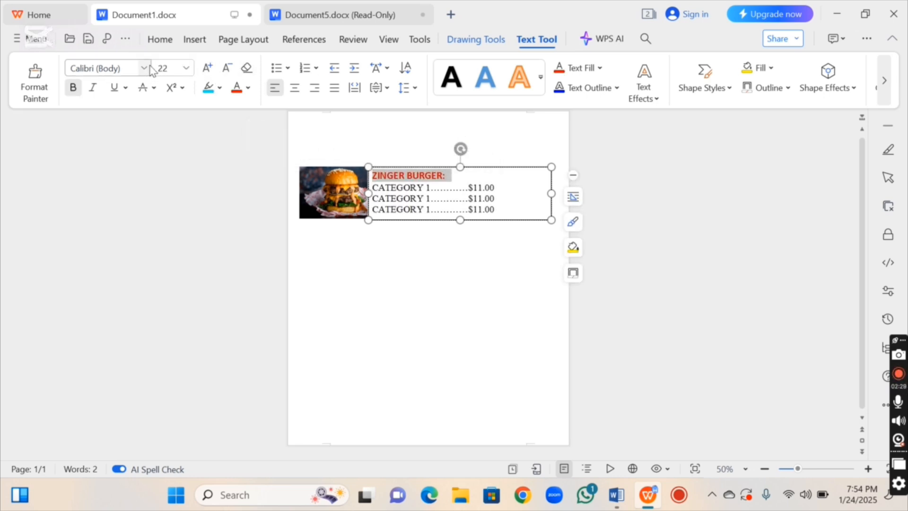
left_click(150, 69)
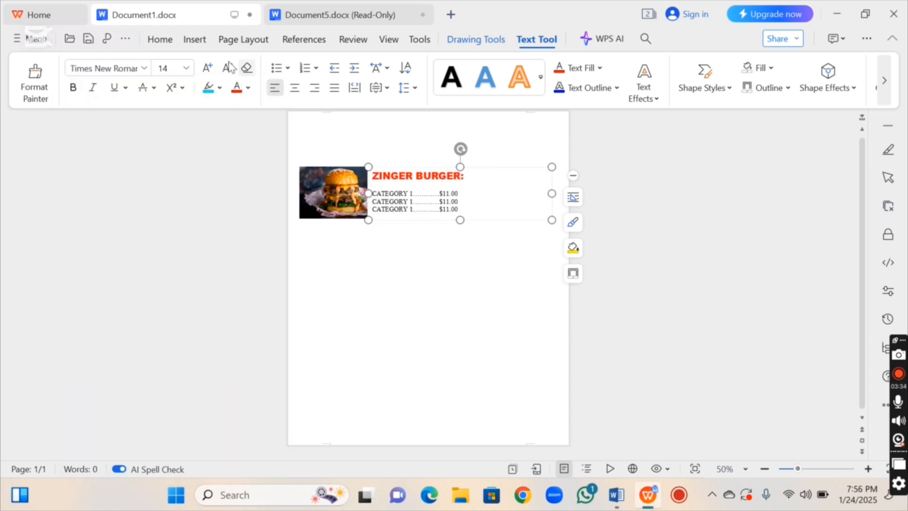
Step: Draw a right triangle about 0.96 in high and 1.63 in wide at the page's right edge, beside the price lines
left_click(205, 40)
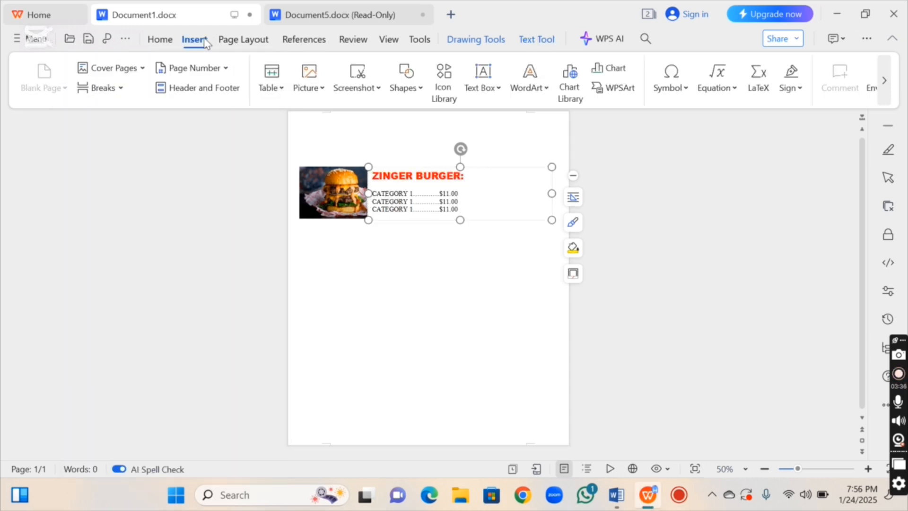
left_click(401, 89)
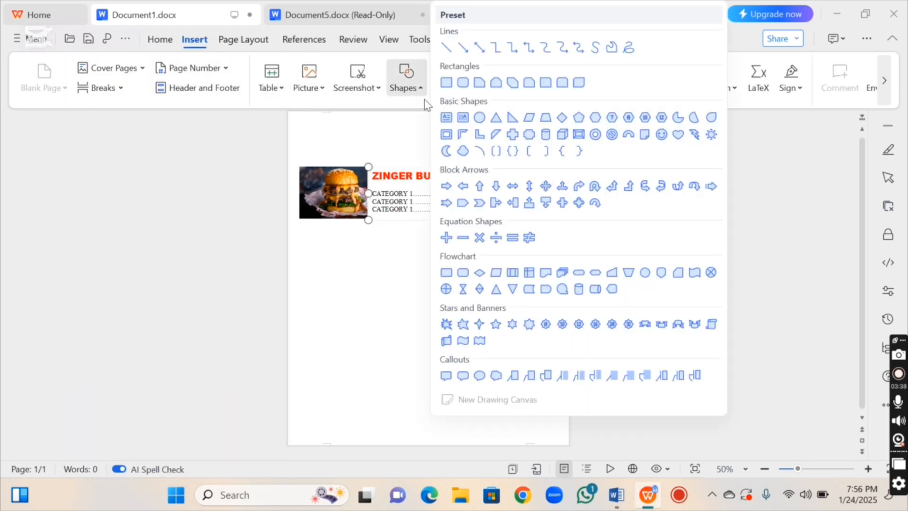
left_click(515, 119)
left_click_drag(511, 195, 568, 229)
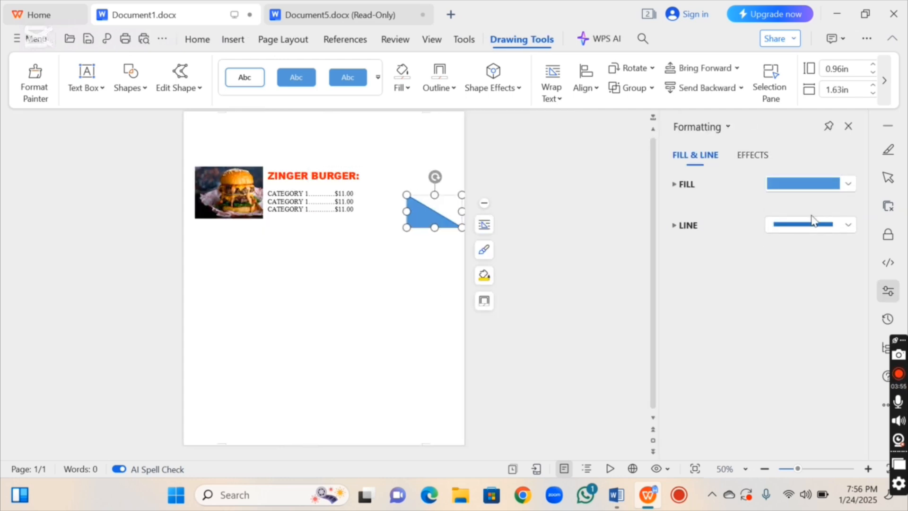
Step: Fill the triangle with the red gradient preset and remove its outline
left_click(848, 184)
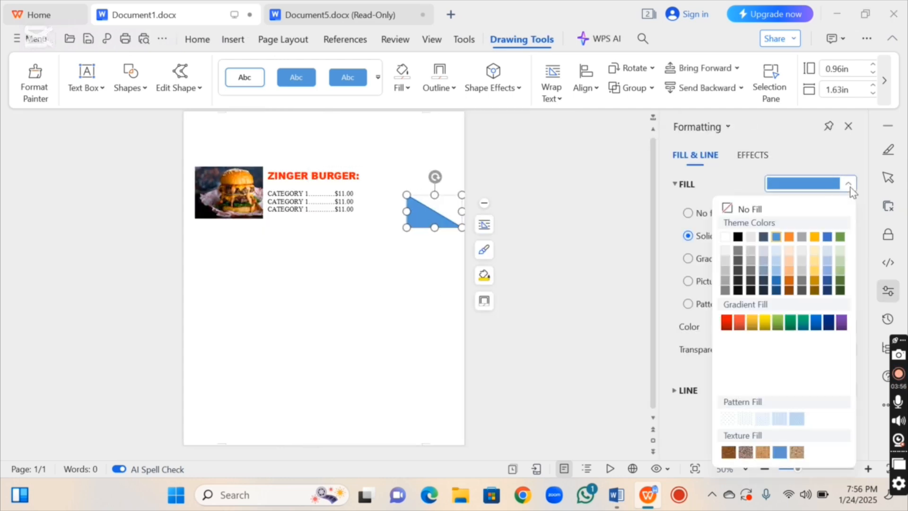
left_click(726, 323)
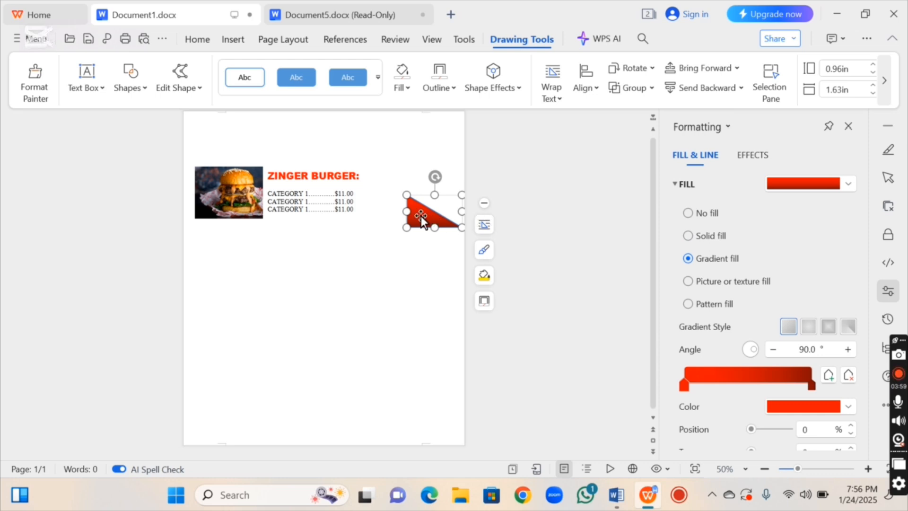
left_click_drag(435, 176, 451, 218)
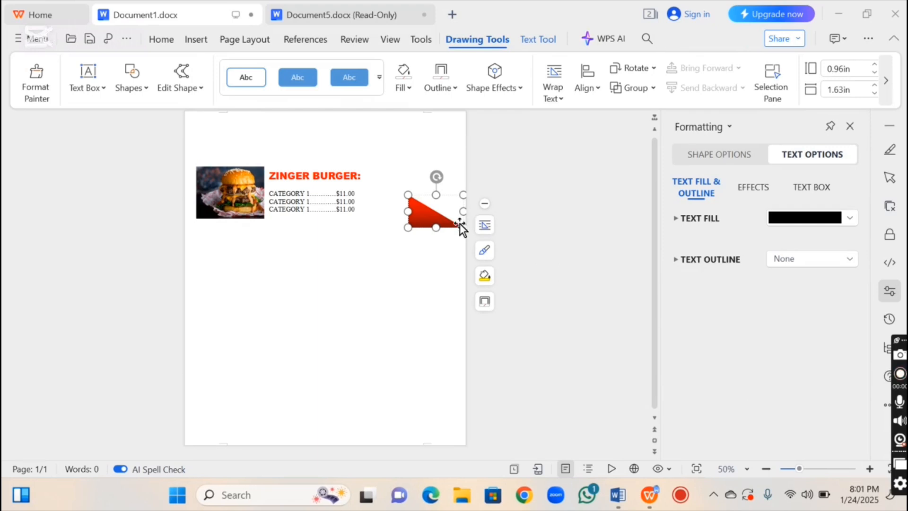
Step: Edit the triangle's points so that it slopes upward toward the right page edge
left_click(186, 89)
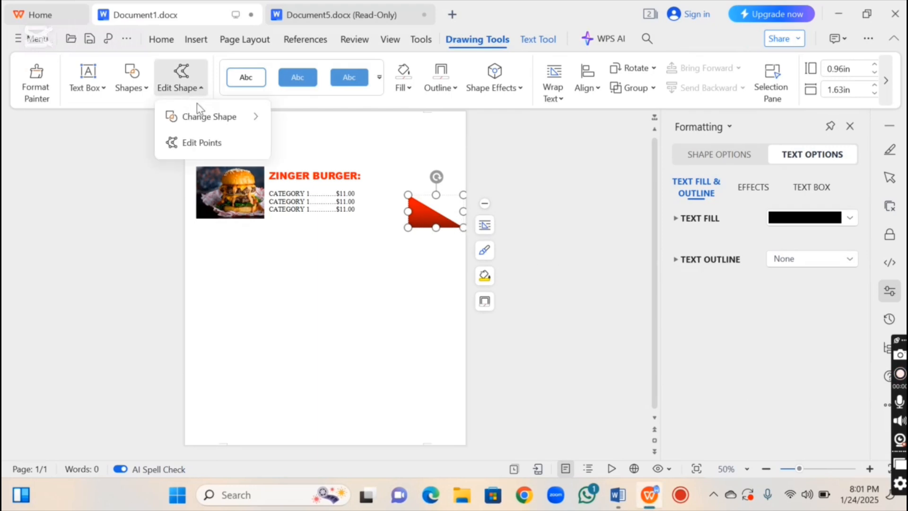
left_click(235, 143)
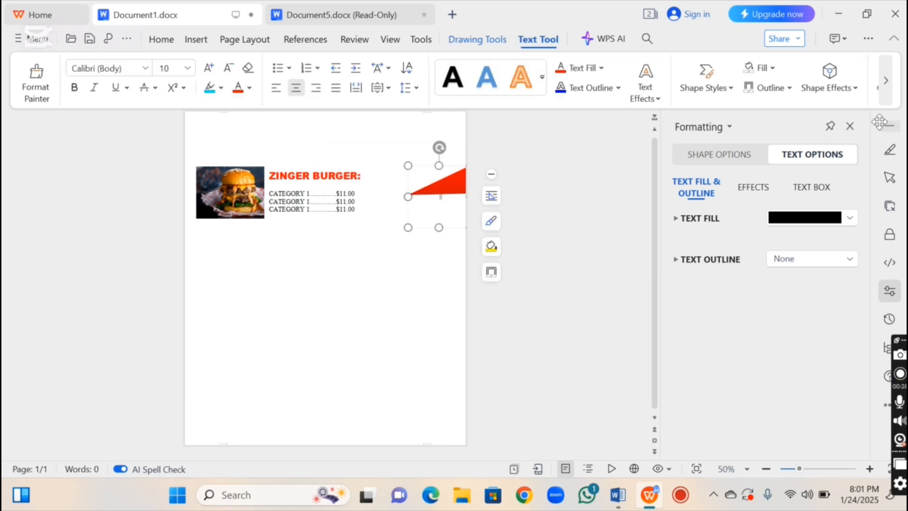
left_click(851, 127)
Step: Move the red triangle to the lower-right corner of the menu item and group it with the burger picture and text box
mouse_move(545, 192)
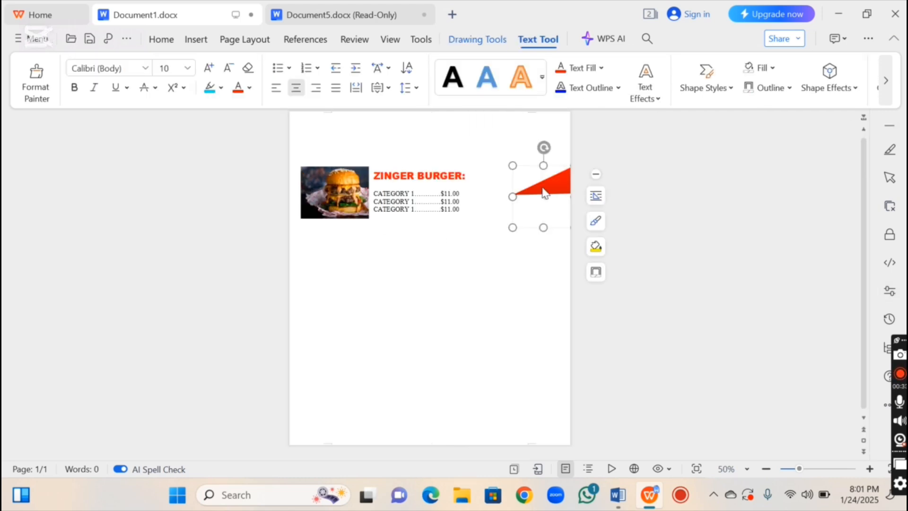
mouse_move(545, 193)
left_mouse_down()
mouse_move(533, 211)
mouse_move(565, 189)
left_mouse_up()
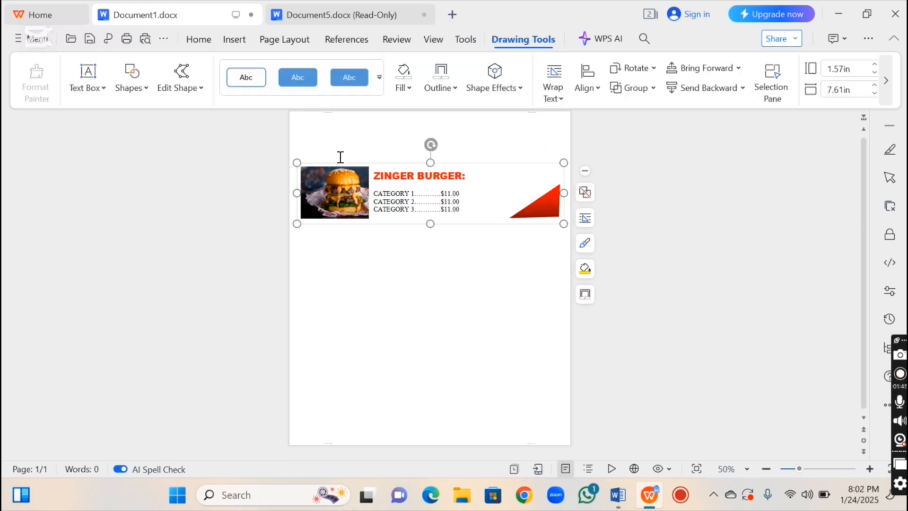
left_click(340, 156)
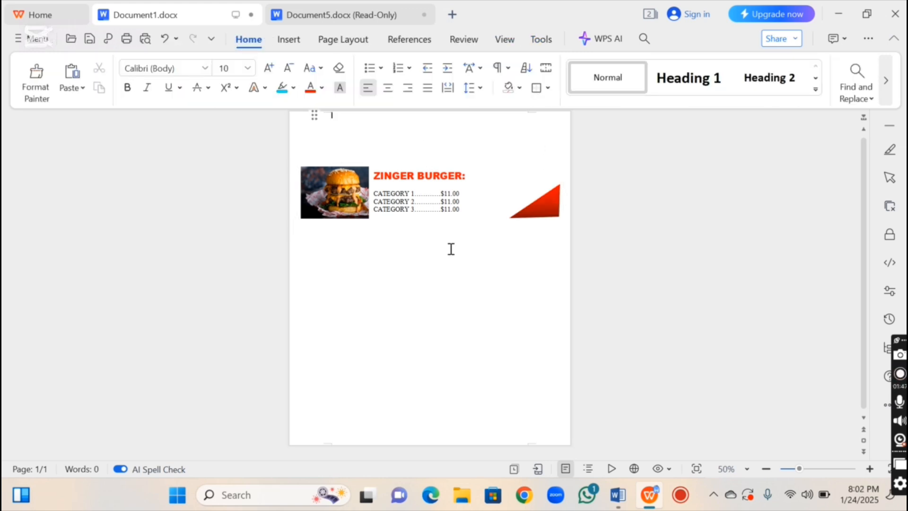
left_click(466, 211)
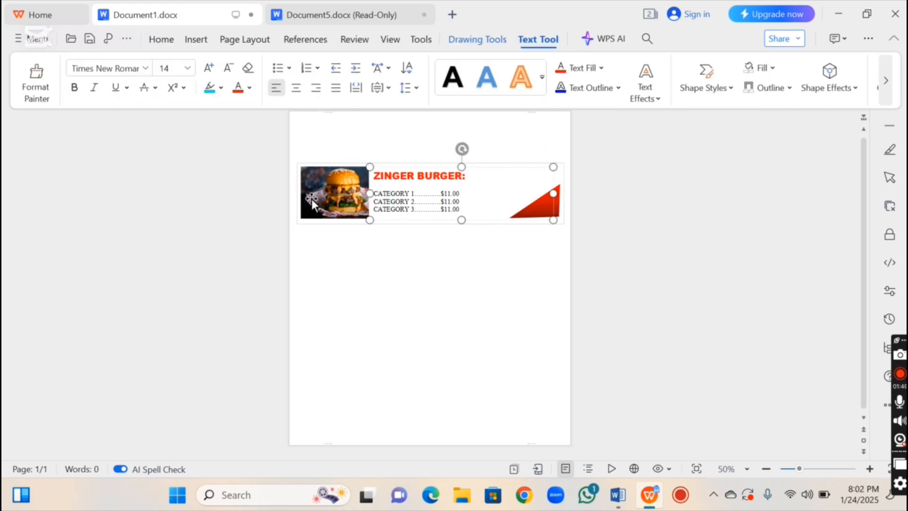
Step: Paste two copies of the grouped Zinger Burger item and move one down to the lower half of the page
left_click(485, 164)
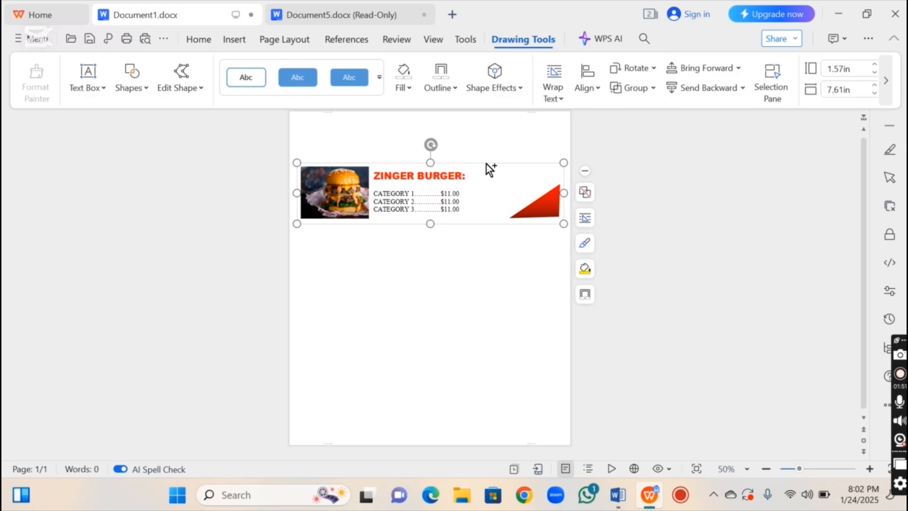
key("ctrl+v")
key("ctrl+v")
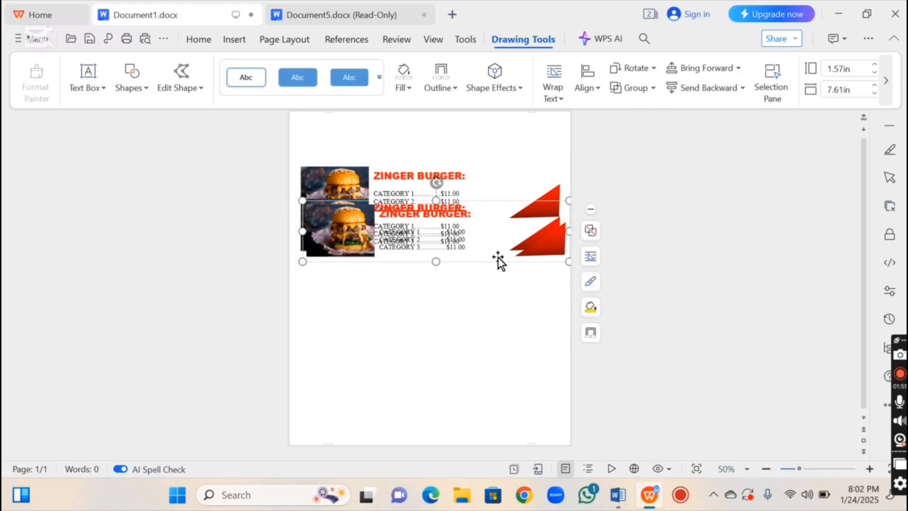
left_click_drag(496, 261, 500, 334)
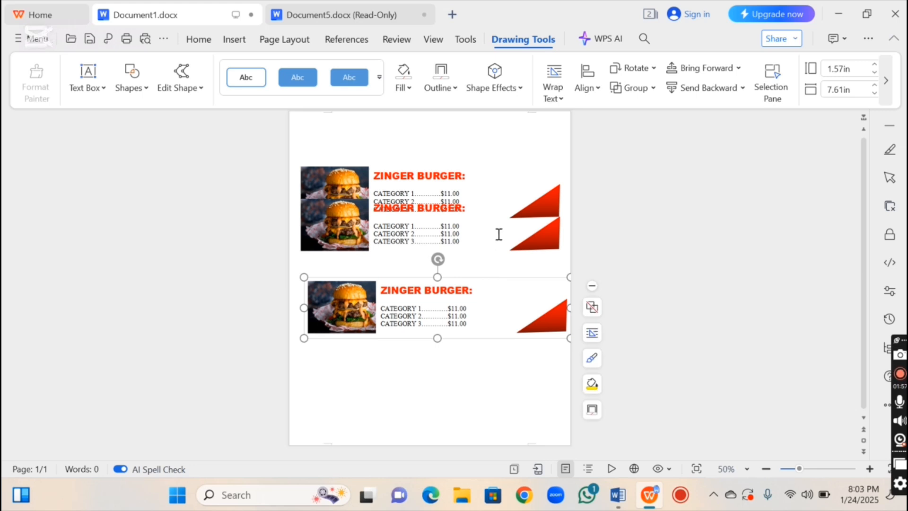
Step: Arrange the three Zinger Burger items in an evenly spaced, non-overlapping column on the page
left_click(524, 239)
left_click(523, 236)
mouse_move(524, 241)
left_mouse_down()
mouse_move(526, 259)
mouse_move(526, 239)
left_mouse_up()
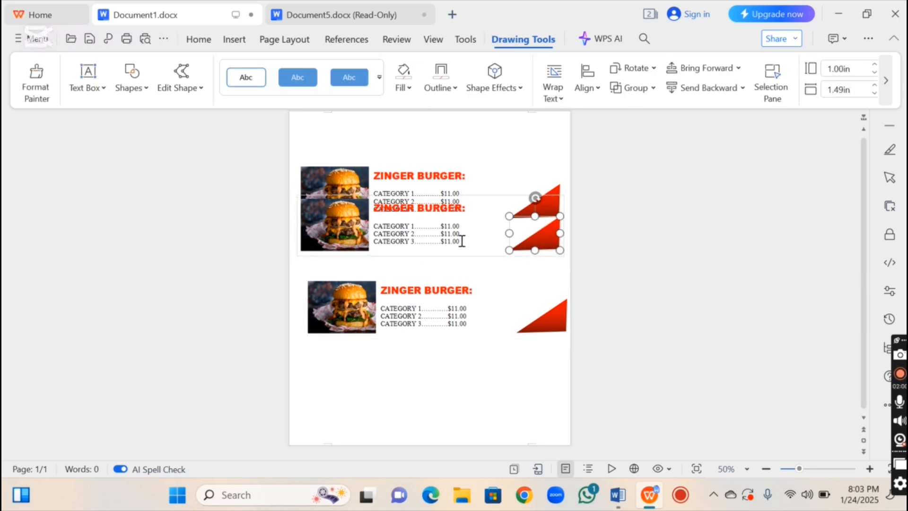
left_click(458, 260)
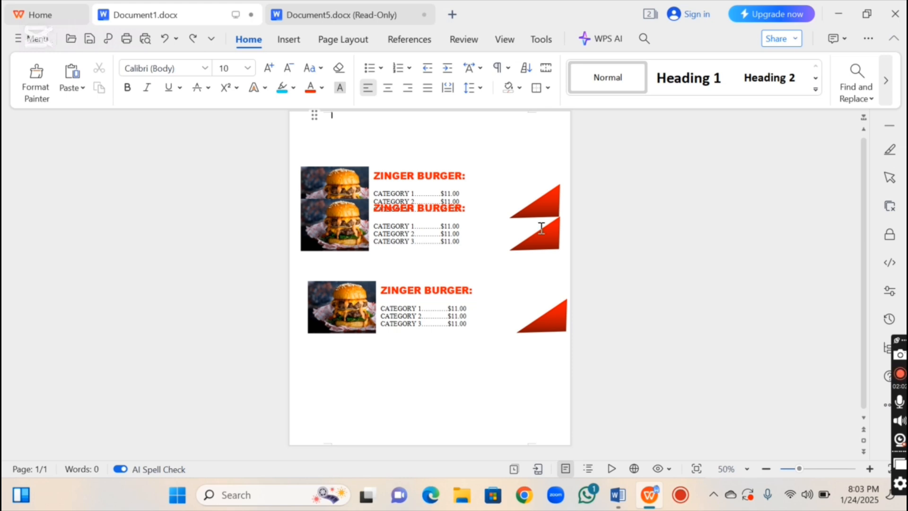
left_click(327, 249)
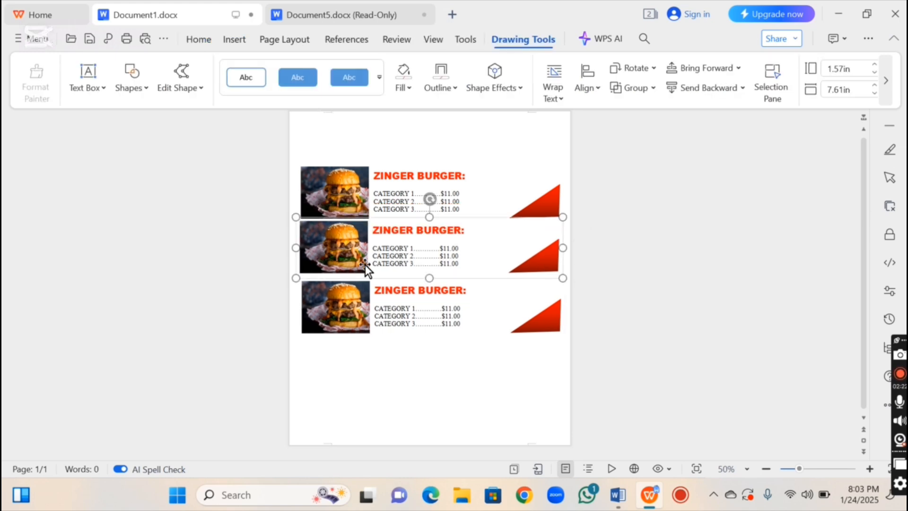
Step: Replace the middle item's burger picture with a picture fill from Grilled-Chicken-Sandwich-750x750.jpg
double_click(365, 265)
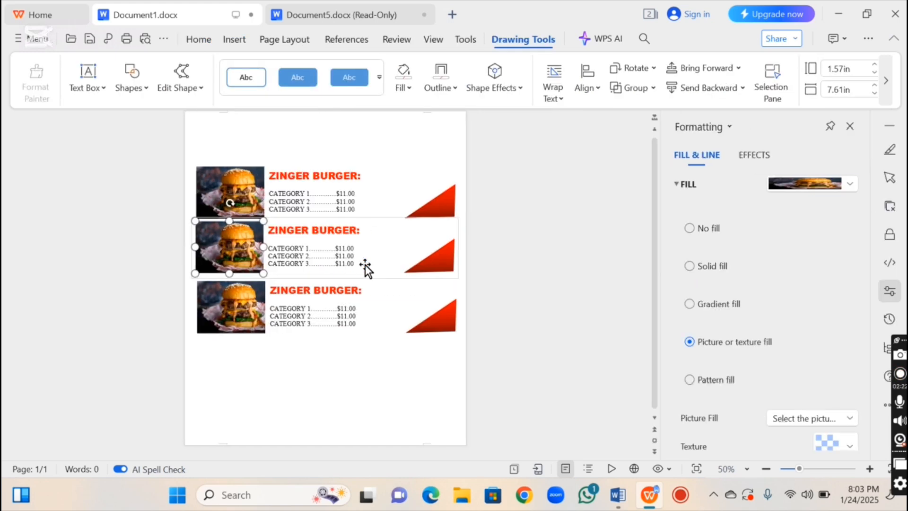
left_click(855, 181)
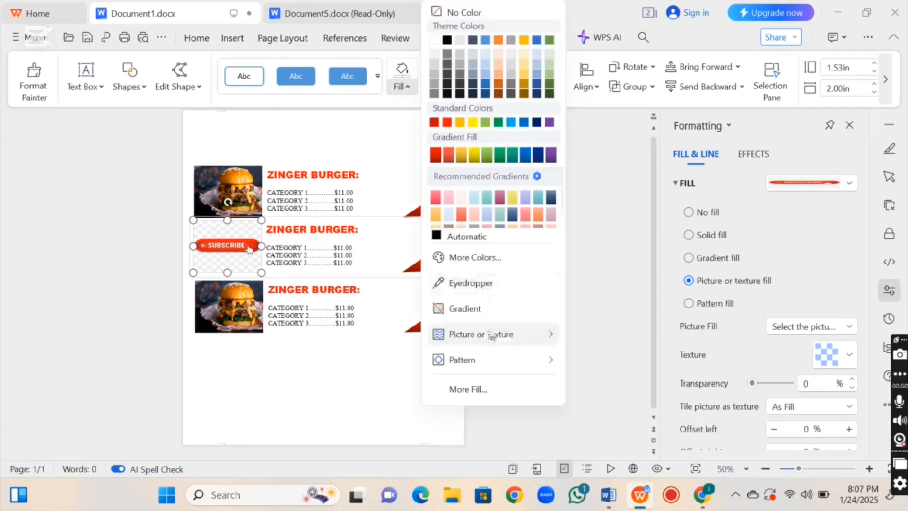
mouse_move(506, 334)
left_click(596, 278)
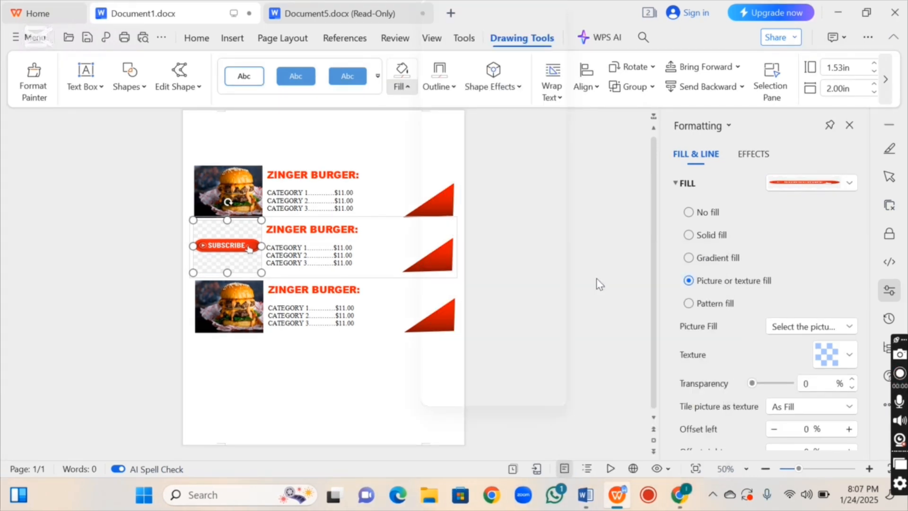
left_click(597, 281)
left_click(331, 188)
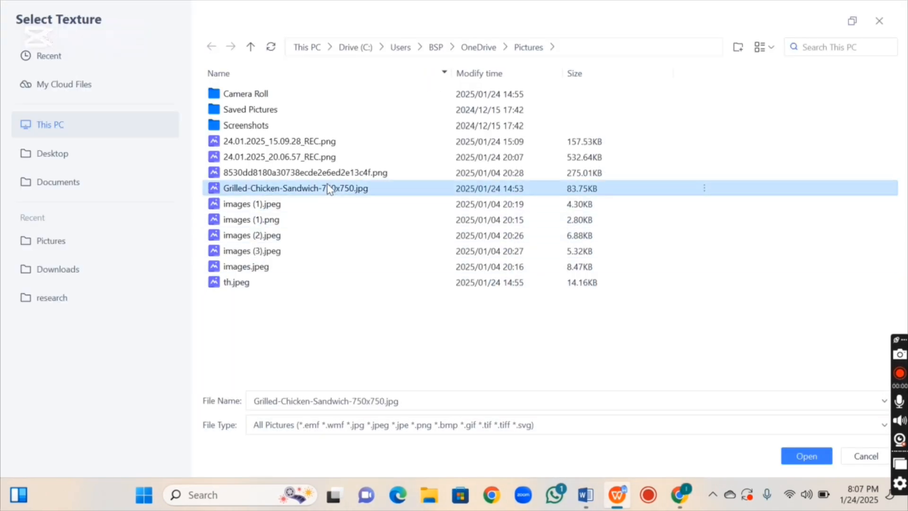
left_click(807, 457)
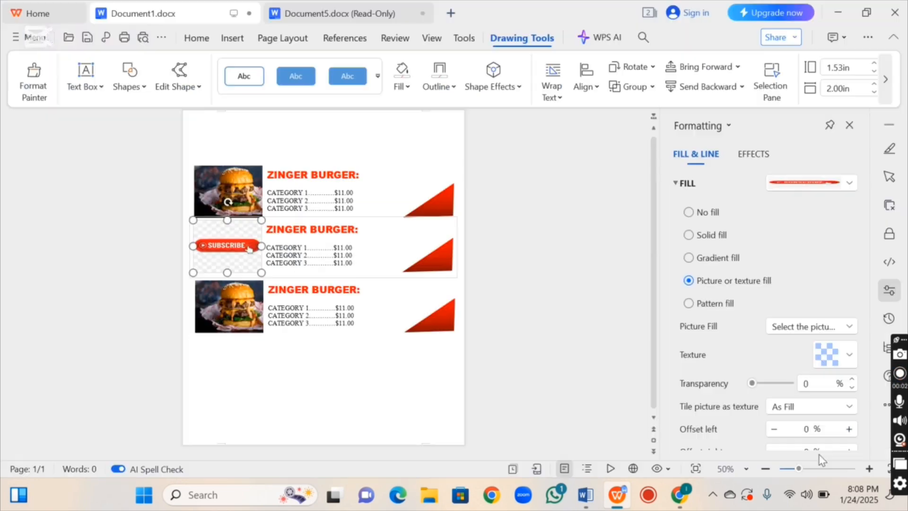
Step: Replace the lowest item's burger picture with a different sandwich picture fill
left_click(248, 299)
left_click(219, 319)
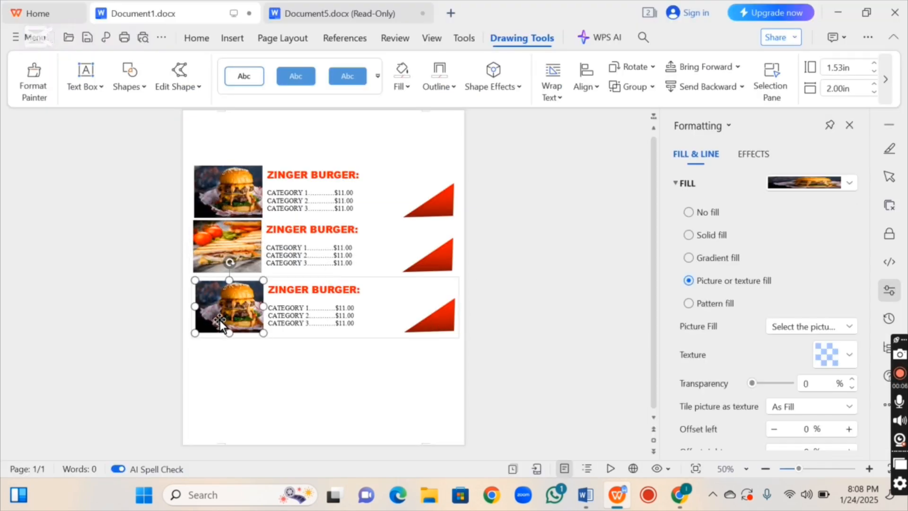
left_click(403, 85)
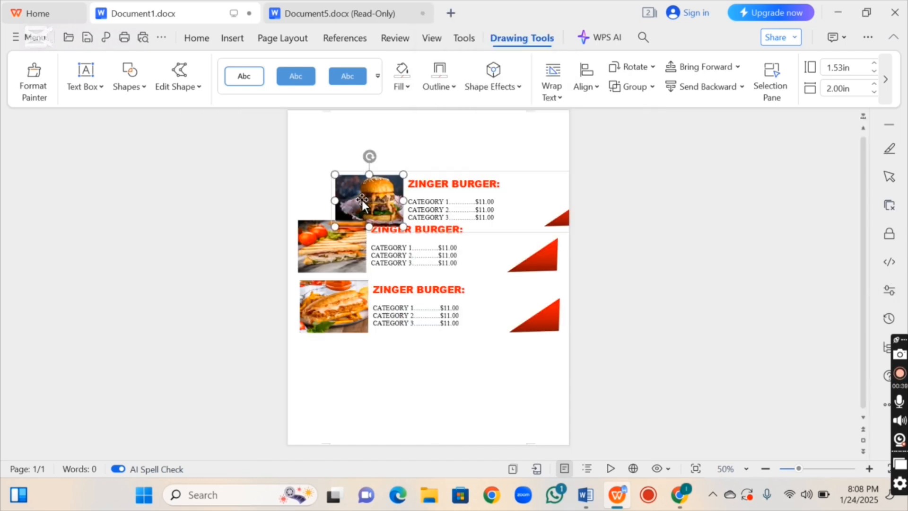
Step: Copy the first grouped Zinger Burger item from Document1.docx and paste it into Document5.docx
left_click(362, 200)
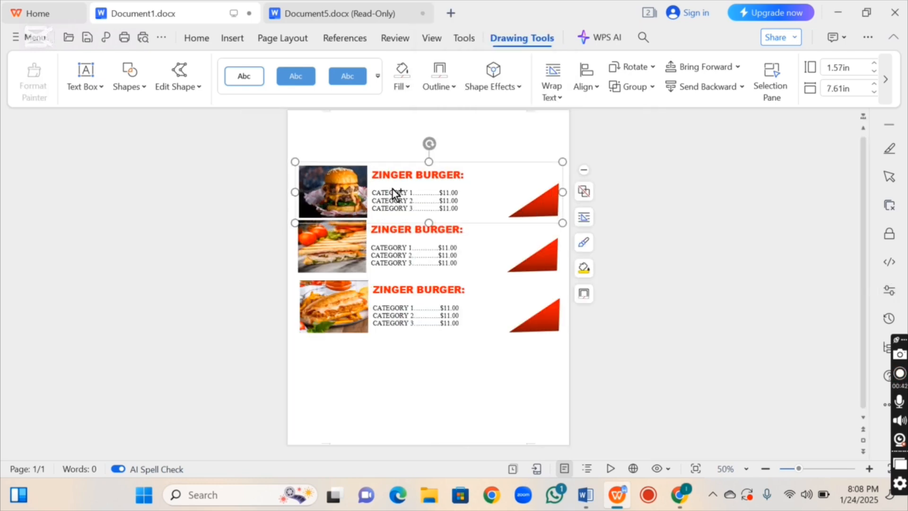
left_click(337, 16)
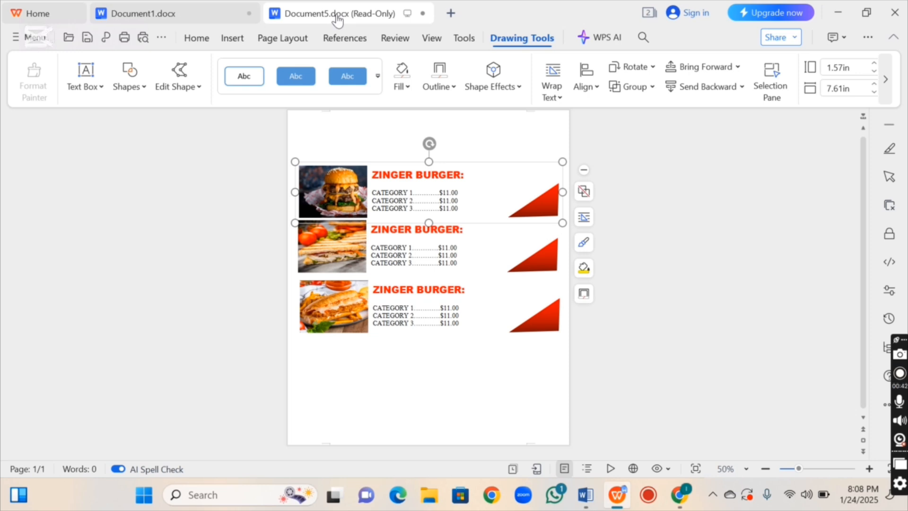
key("ctrl+v")
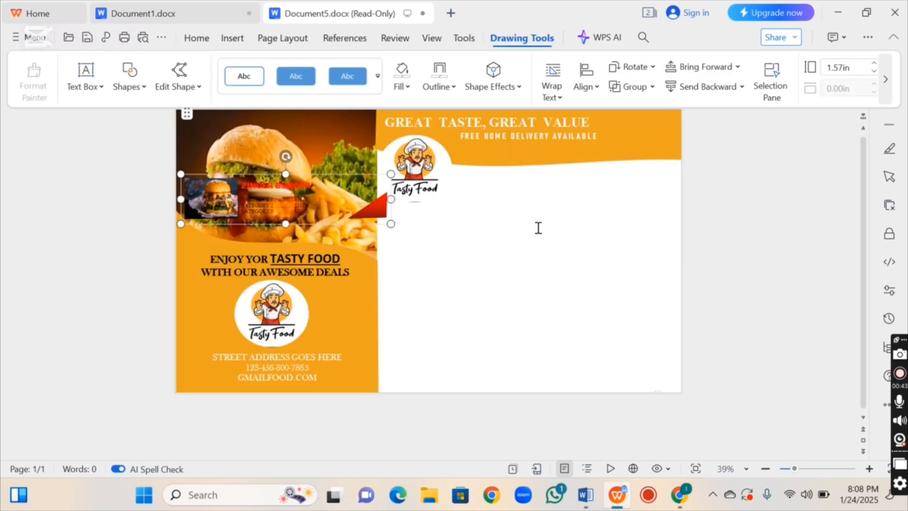
left_click(327, 223)
mouse_move(327, 223)
left_mouse_down()
mouse_move(362, 228)
mouse_move(340, 214)
left_mouse_up()
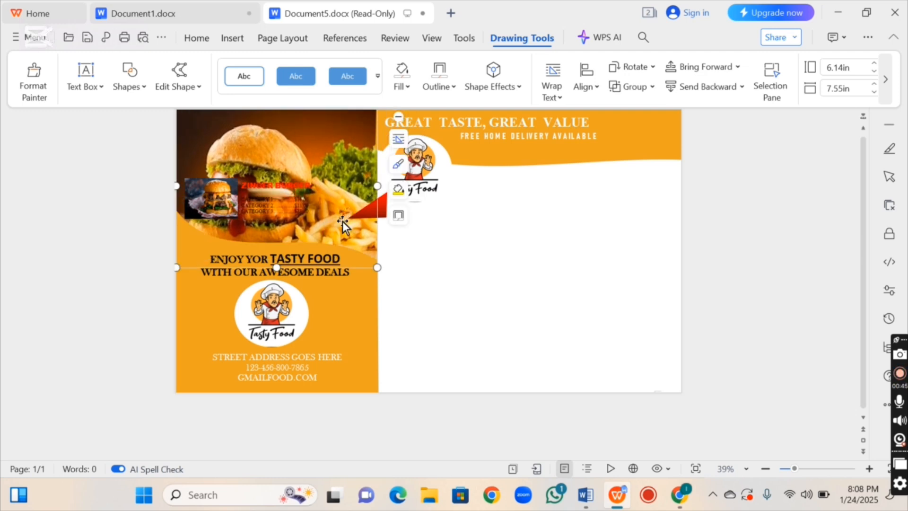
left_click(503, 263)
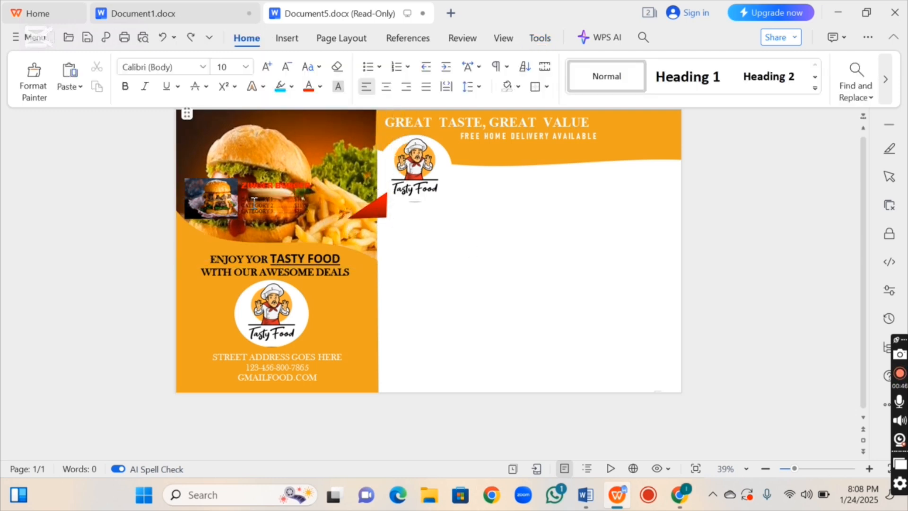
Step: Move the pasted Zinger Burger item off the burger photo into the white area just below the Tasty Food logo
left_click(217, 211)
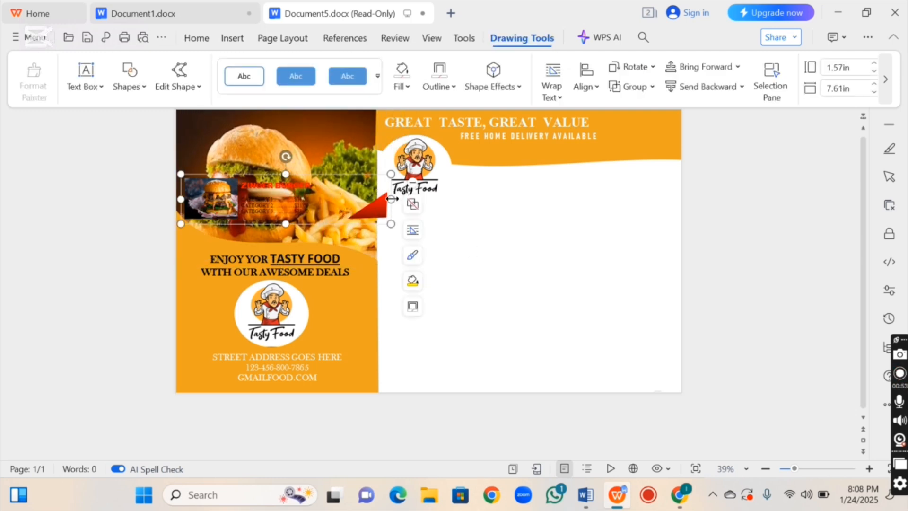
key("Right")
key("Right")
key("Right")
key("Right")
key("Right")
key("Right")
key("Right")
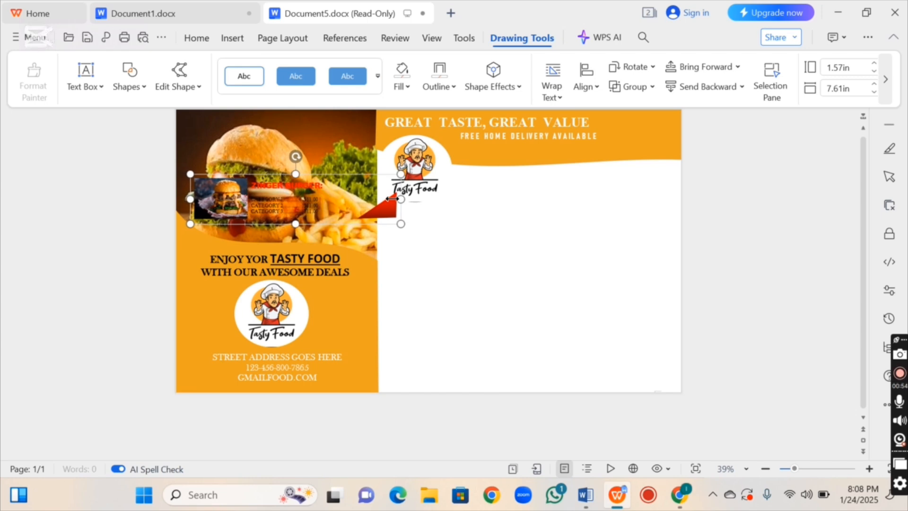
key("Right")
key("Right")
key("Right")
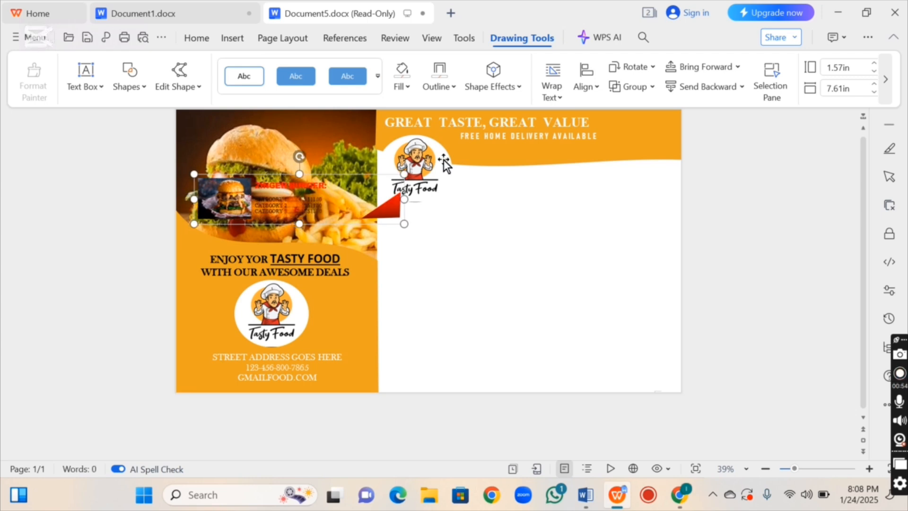
left_click_drag(445, 163, 574, 209)
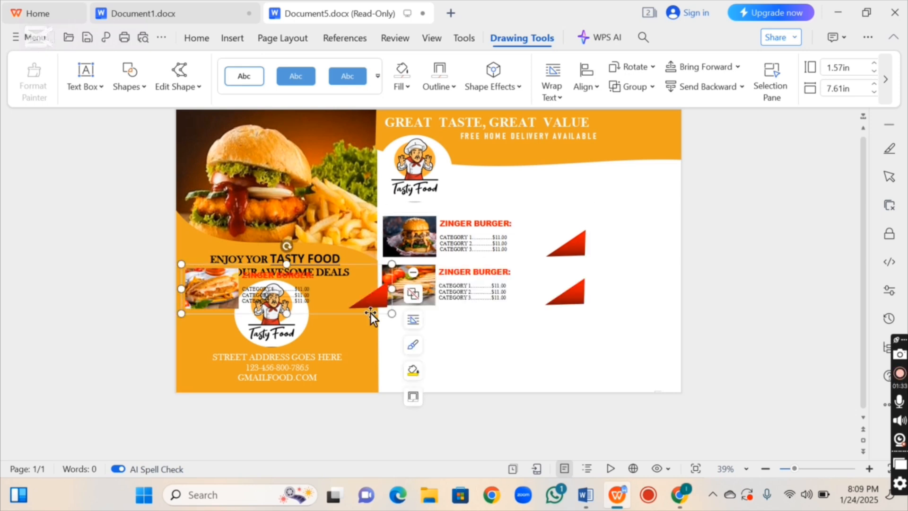
Step: Place the third menu item directly below the second and move the banner's Tasty Food logo to the banner's right end
left_click_drag(371, 313, 568, 356)
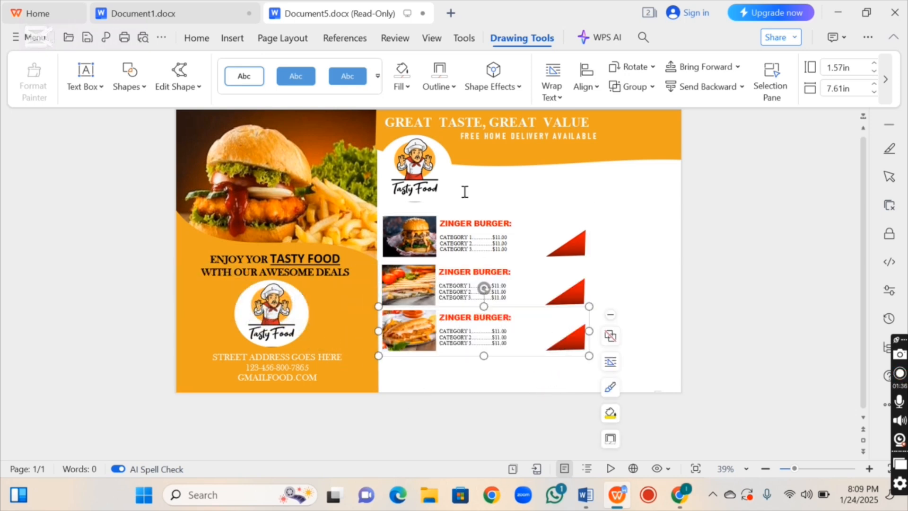
left_click_drag(407, 166, 634, 165)
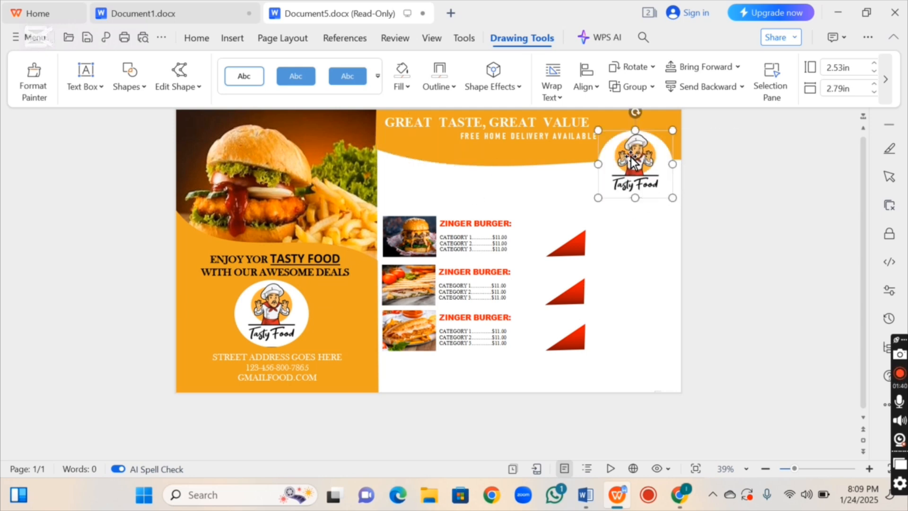
left_click(522, 234)
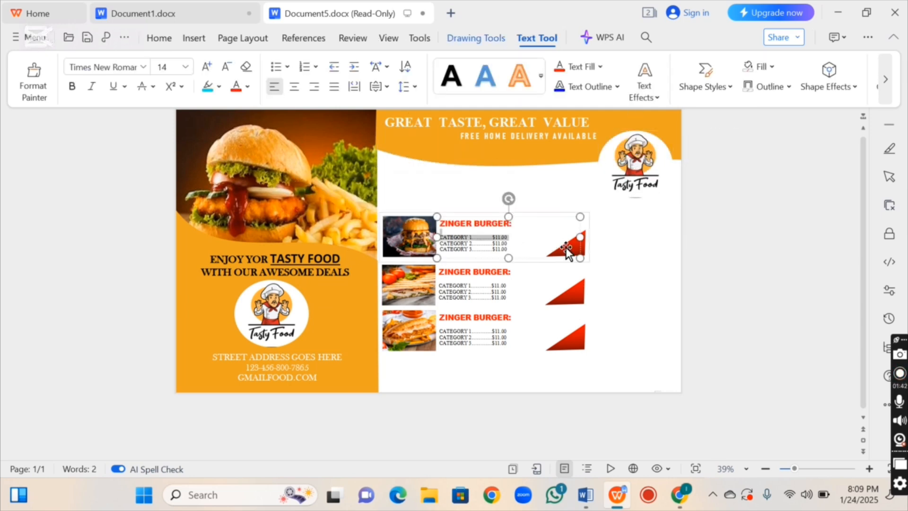
mouse_move(566, 248)
left_mouse_down()
mouse_move(557, 200)
mouse_move(565, 254)
left_mouse_up()
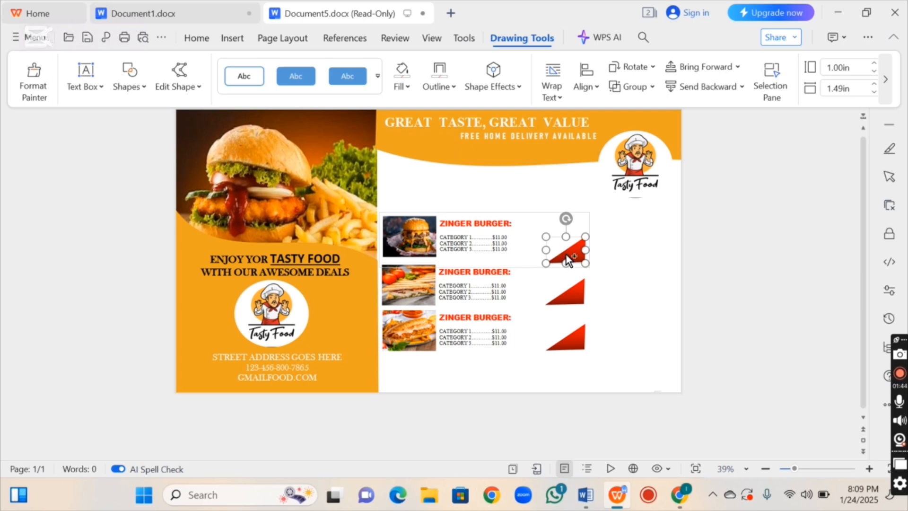
left_click(559, 146)
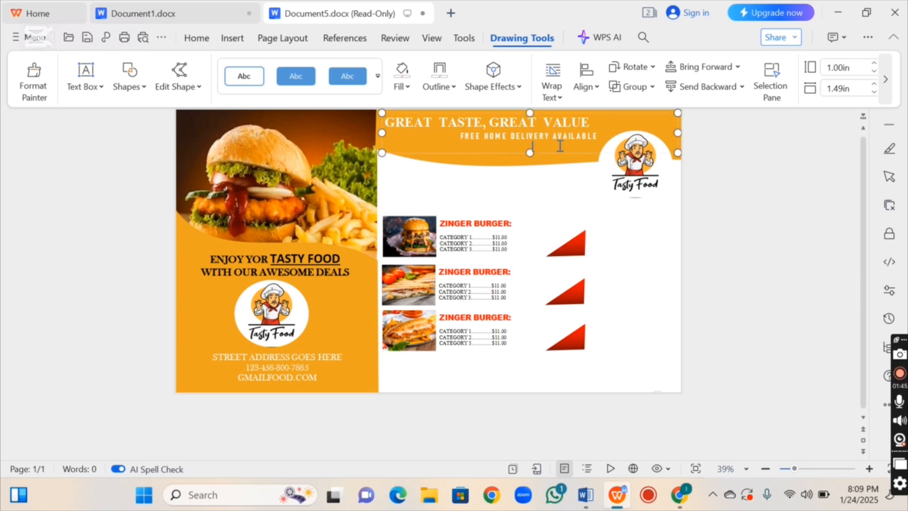
double_click(416, 243)
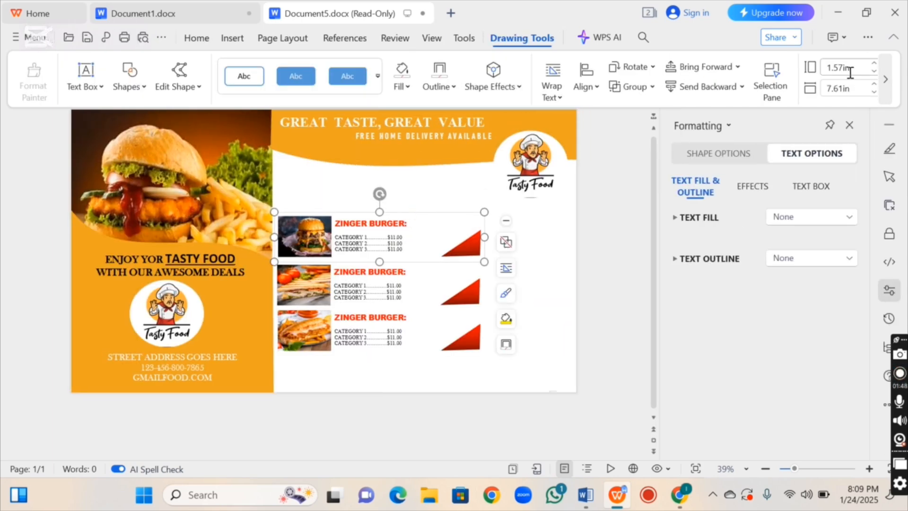
left_click(849, 125)
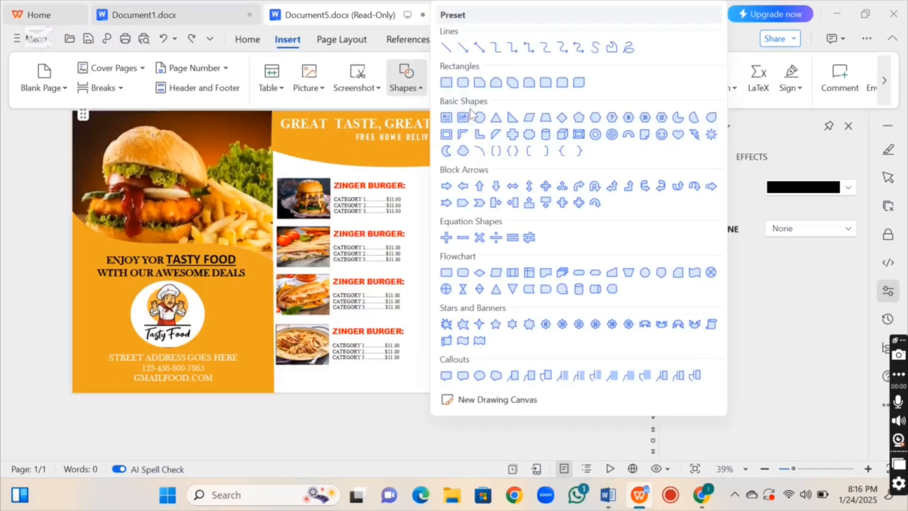
Step: Draw a text box about 3.19 in wide and 6.09 in high beside the items and enter "LET FOOD BE MEDICINE AND MEDICINE BE THE FOOD!"
left_click(456, 116)
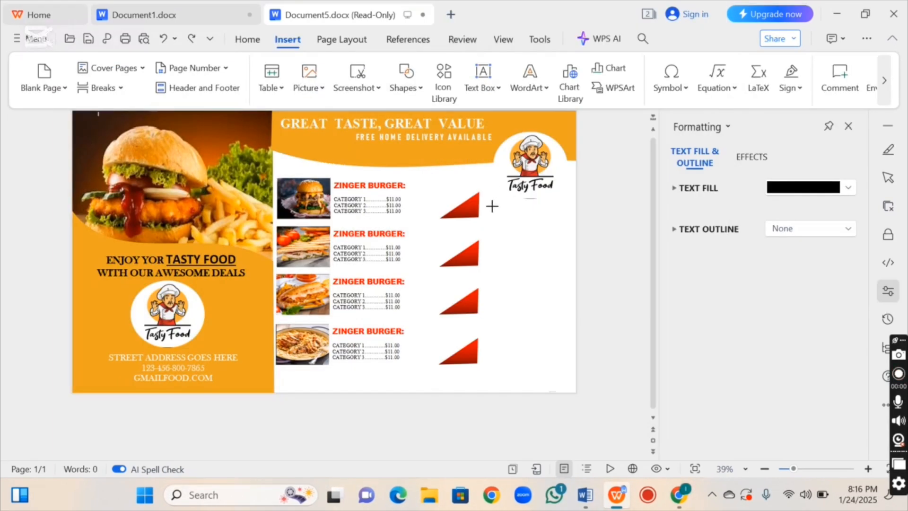
mouse_move(489, 207)
left_mouse_down()
mouse_move(547, 300)
mouse_move(570, 365)
left_mouse_up()
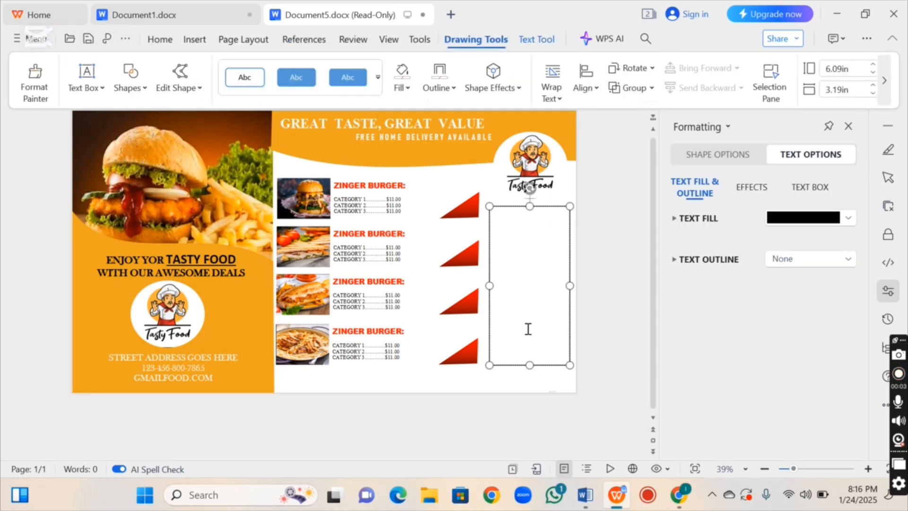
left_click(152, 39)
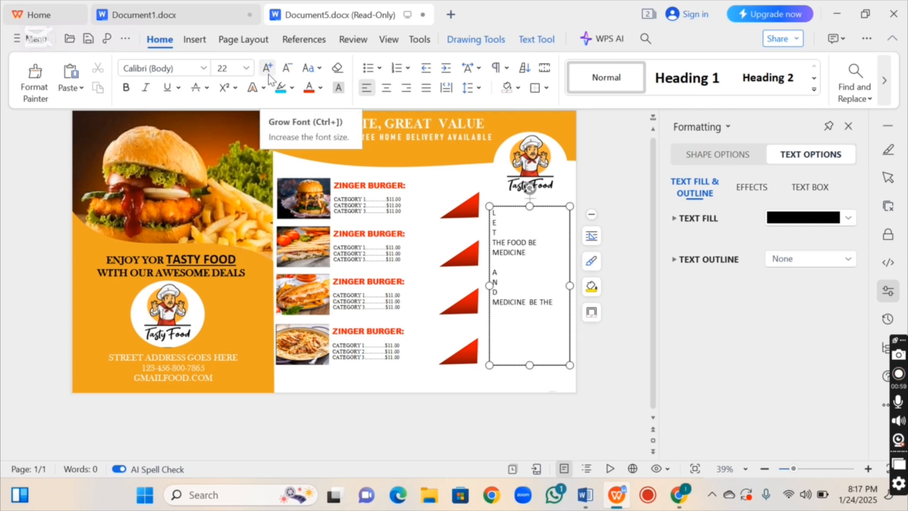
type("OOD!")
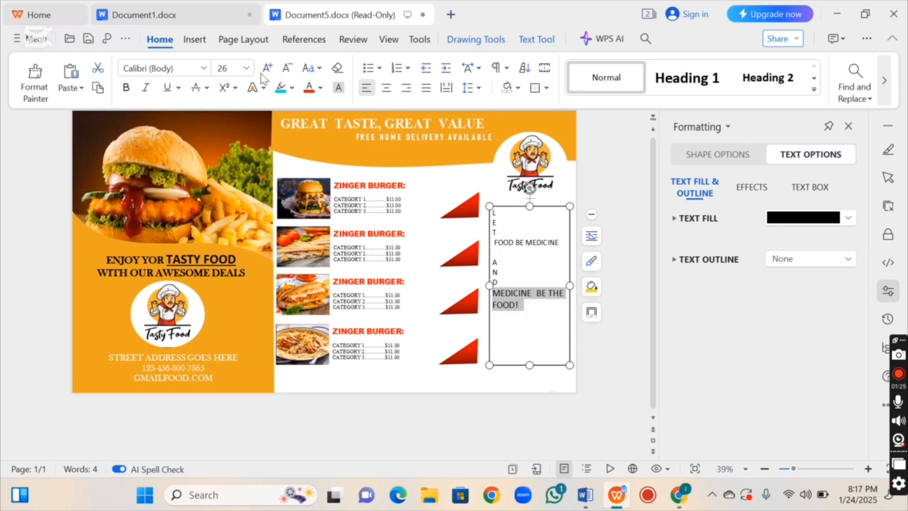
Step: Format the slogan line "MEDICINE BE THE FOOD!" as bold with the red gradient text color and center it
left_click(126, 87)
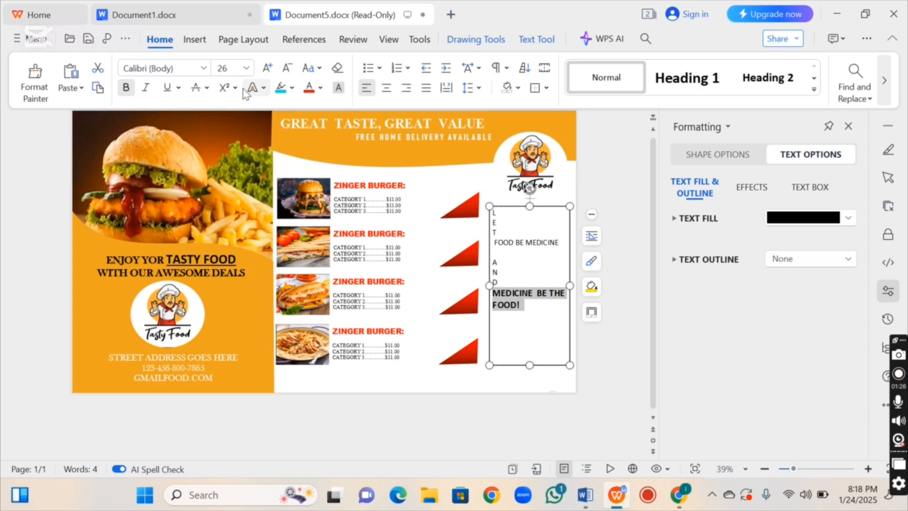
left_click(319, 89)
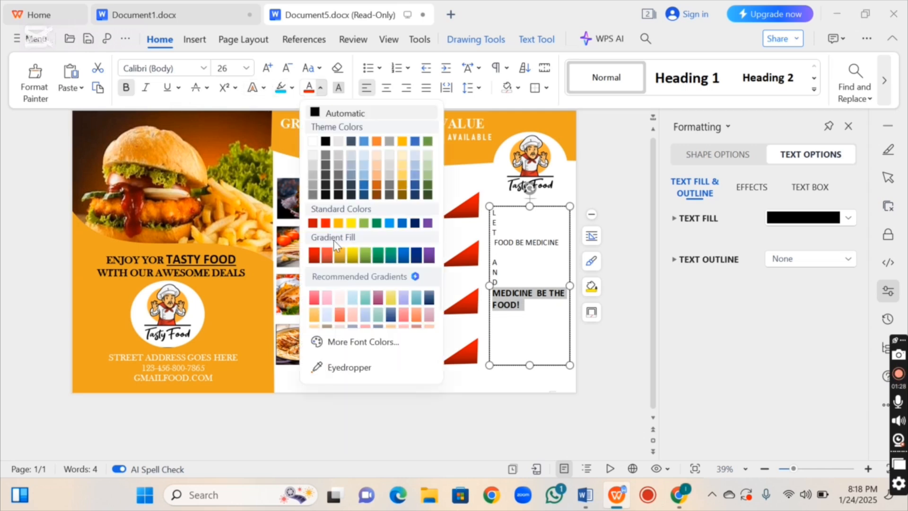
left_click(314, 255)
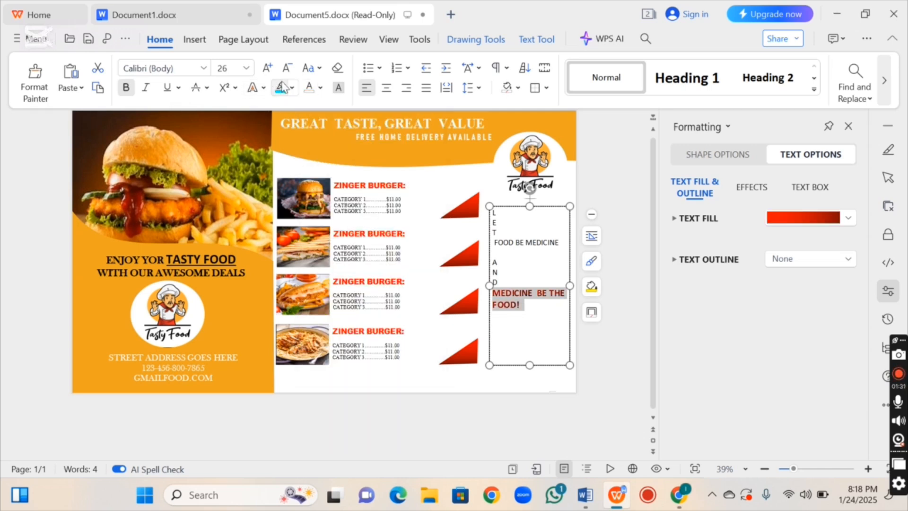
left_click(387, 90)
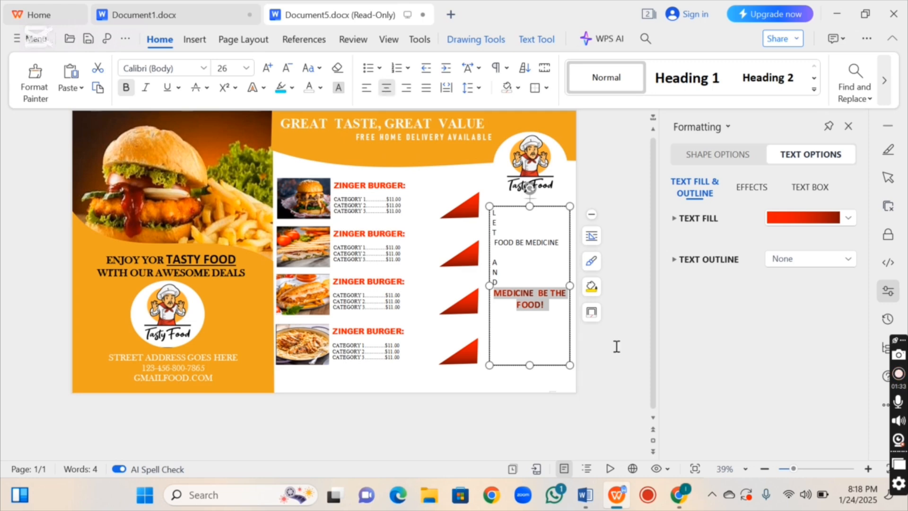
left_click(565, 243)
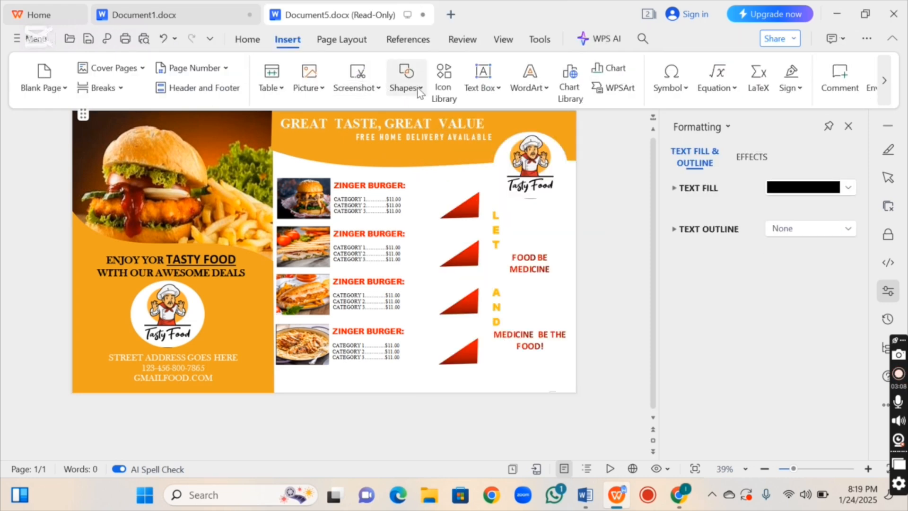
Step: Draw a rectangle about 3.10 in wide and 5.98 in high over the slogan text below the banner's Tasty Food logo
left_click(405, 80)
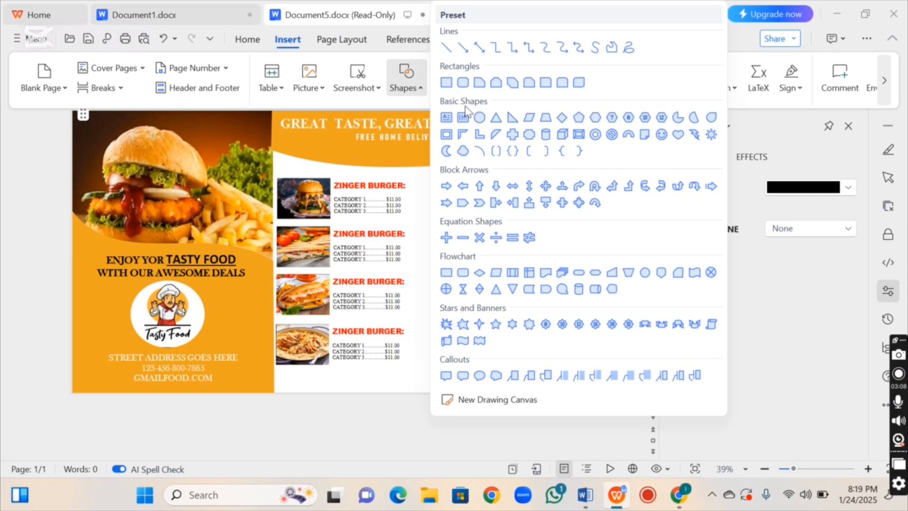
left_click(448, 84)
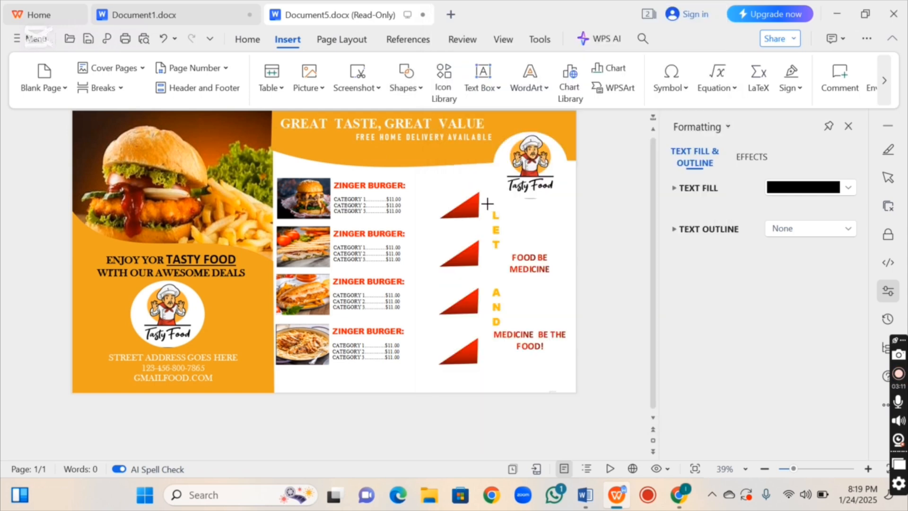
mouse_move(487, 203)
left_mouse_down()
mouse_move(557, 364)
mouse_move(573, 369)
mouse_move(570, 362)
left_mouse_up()
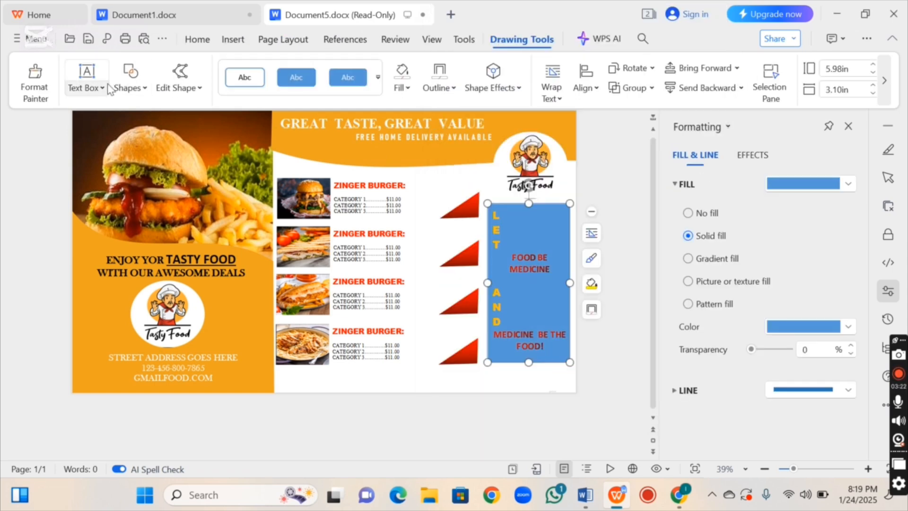
Step: Edit the points of the rectangle over the slogan to curve its upper edge into a wave
left_click(172, 88)
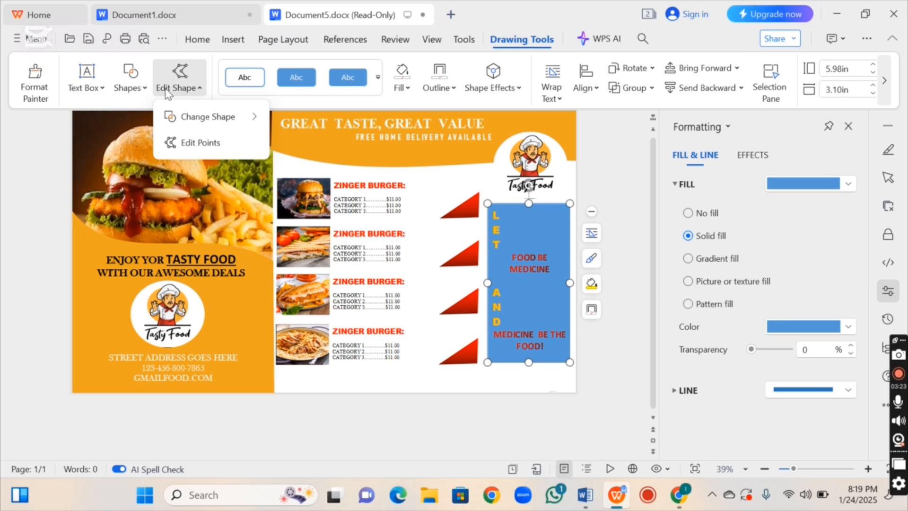
left_click(200, 142)
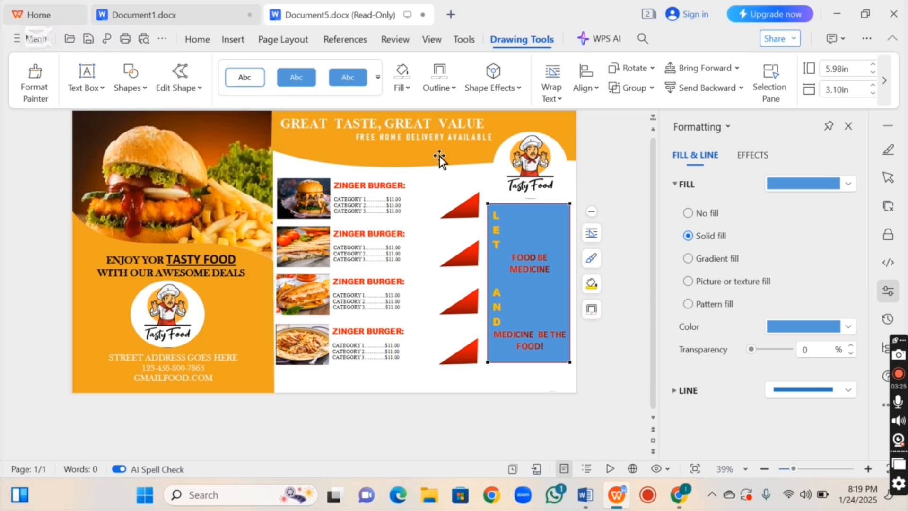
left_click(571, 204)
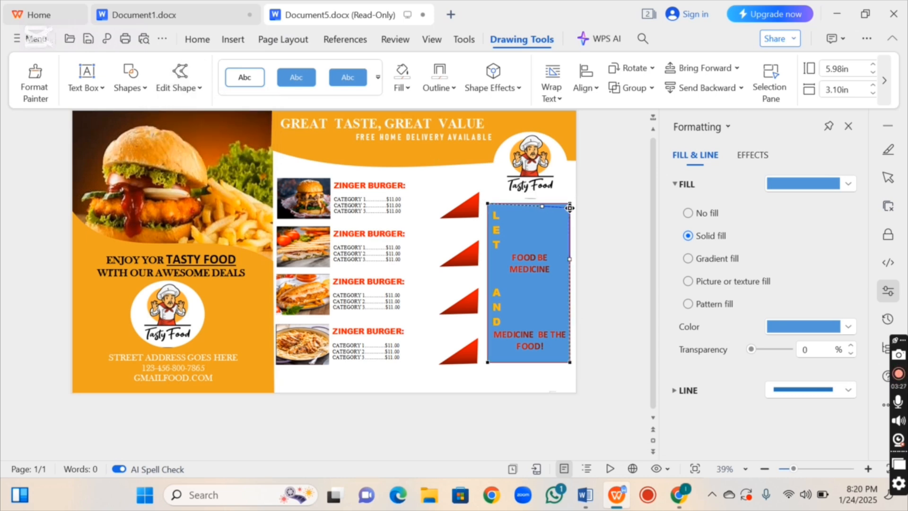
left_click_drag(569, 206, 540, 226)
Step: Fill the wavy shape behind the slogan with a light gold theme color
left_click(401, 88)
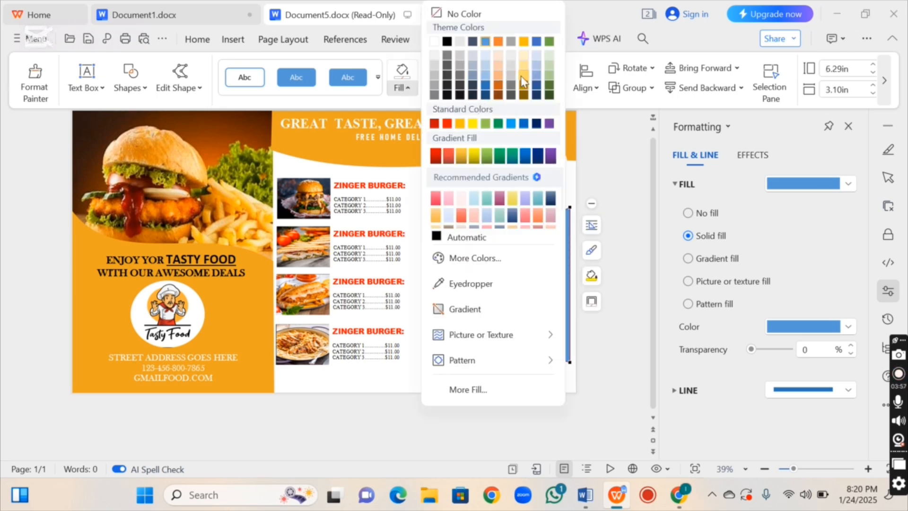
left_click(520, 76)
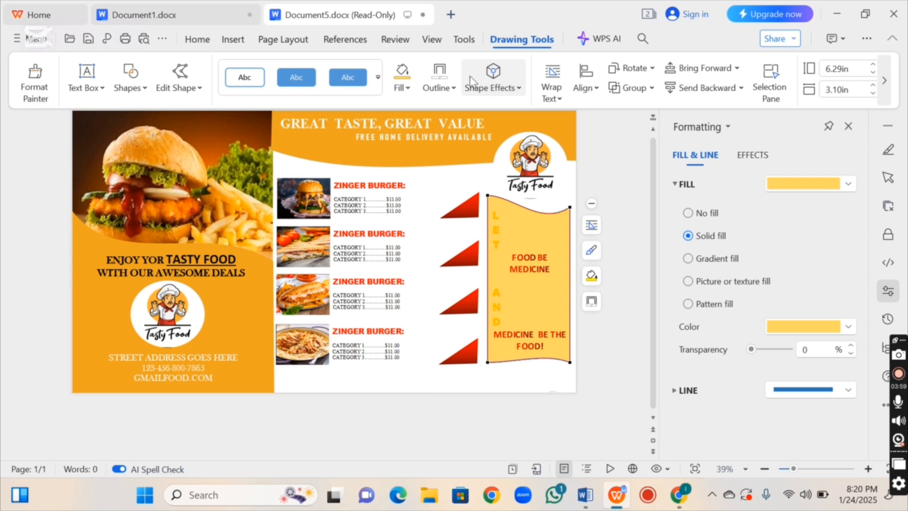
left_click(401, 89)
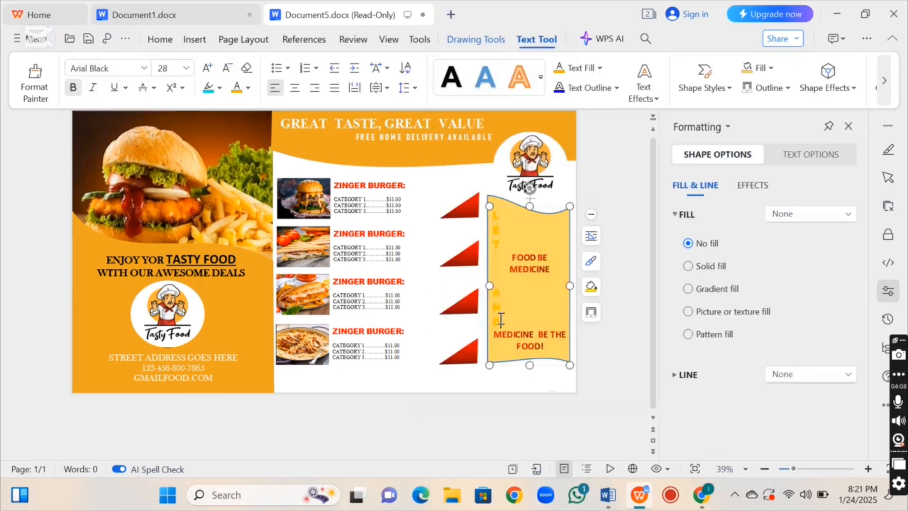
Step: Change the font color of the slogan's vertical word "AND" to white
left_click_drag(505, 327, 487, 283)
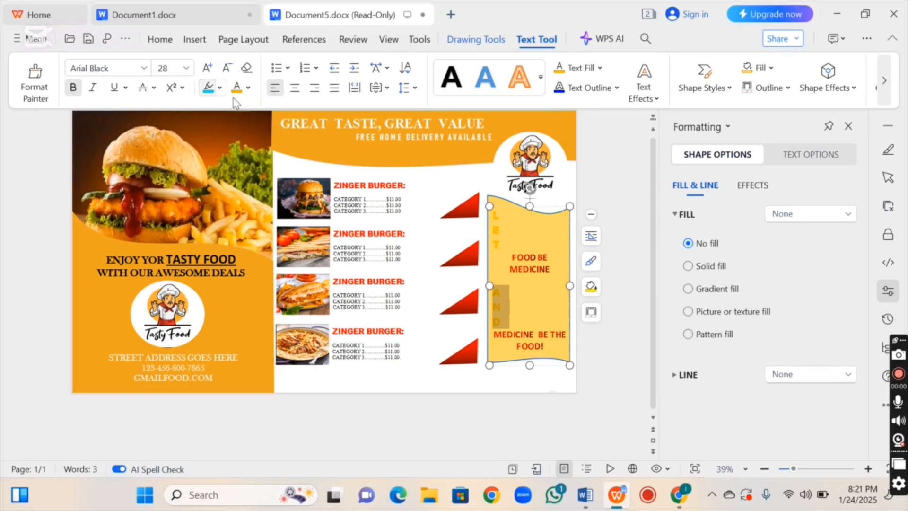
left_click(248, 89)
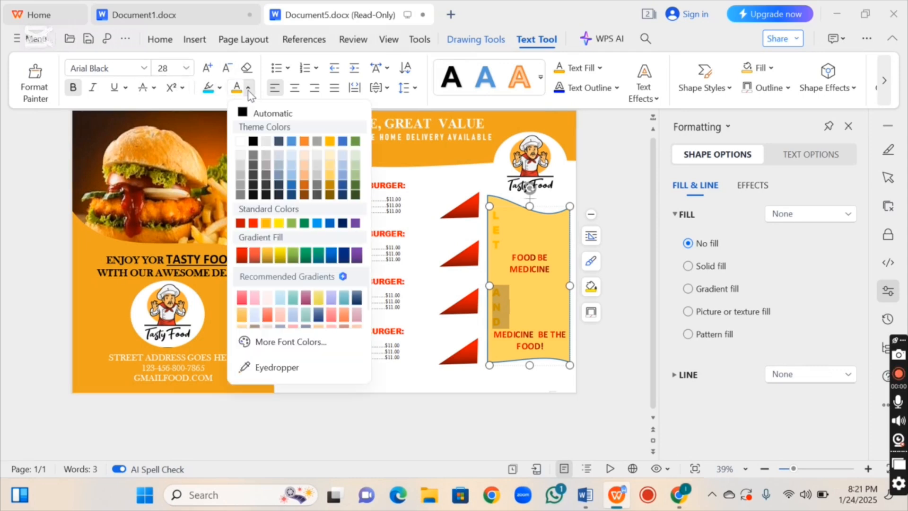
left_click(240, 141)
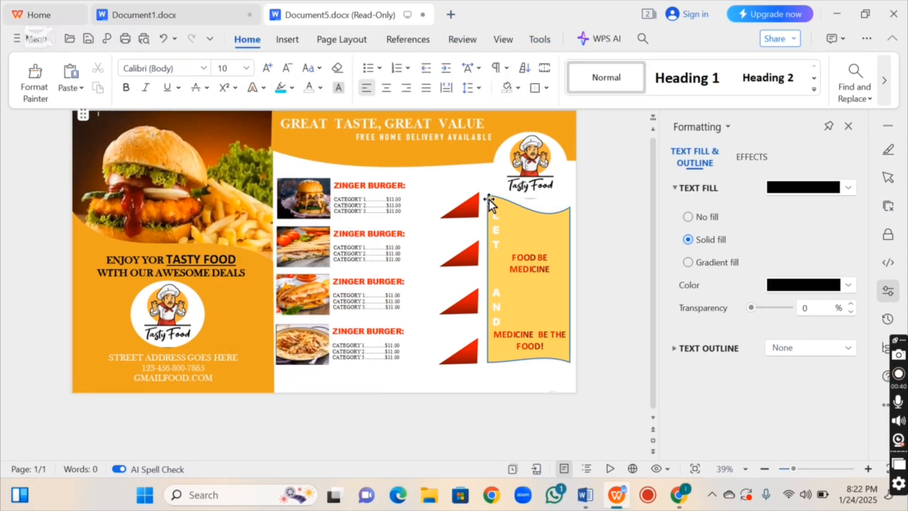
Step: Fill the wavy slogan shape with the solid gold theme color
left_click(489, 199)
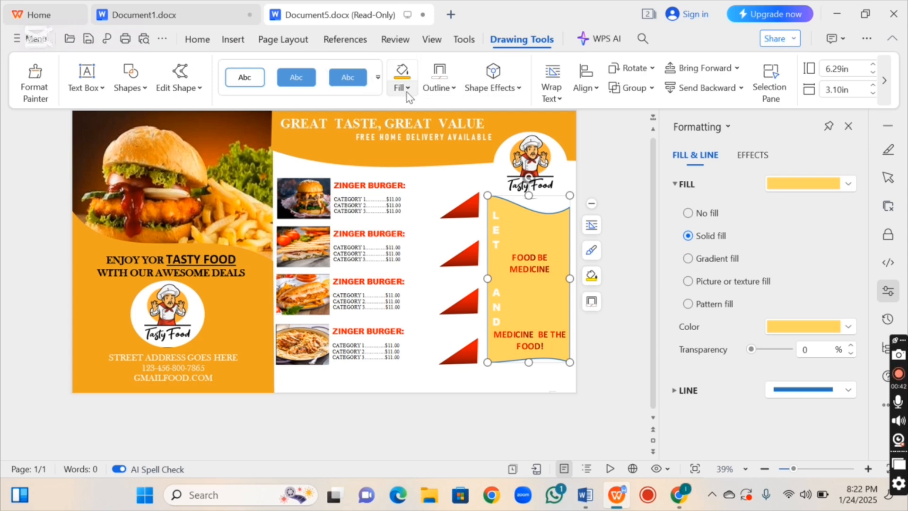
left_click(848, 184)
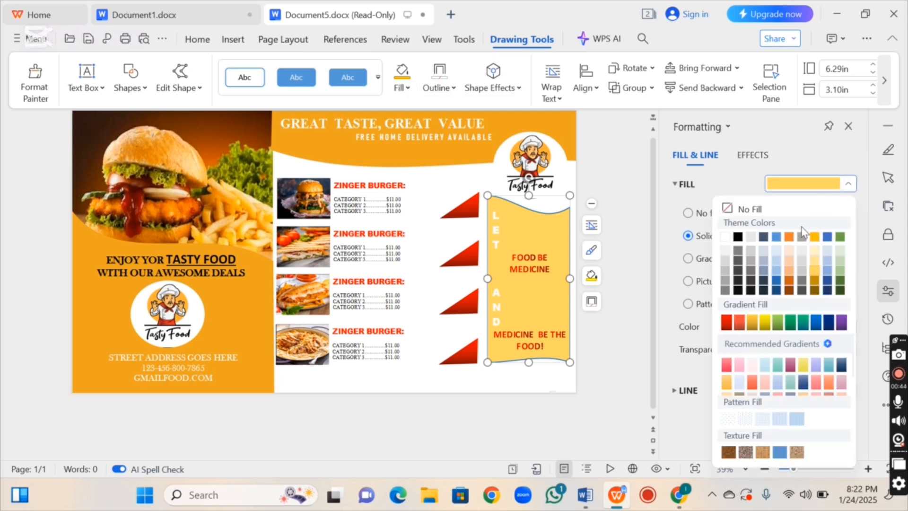
left_click(814, 236)
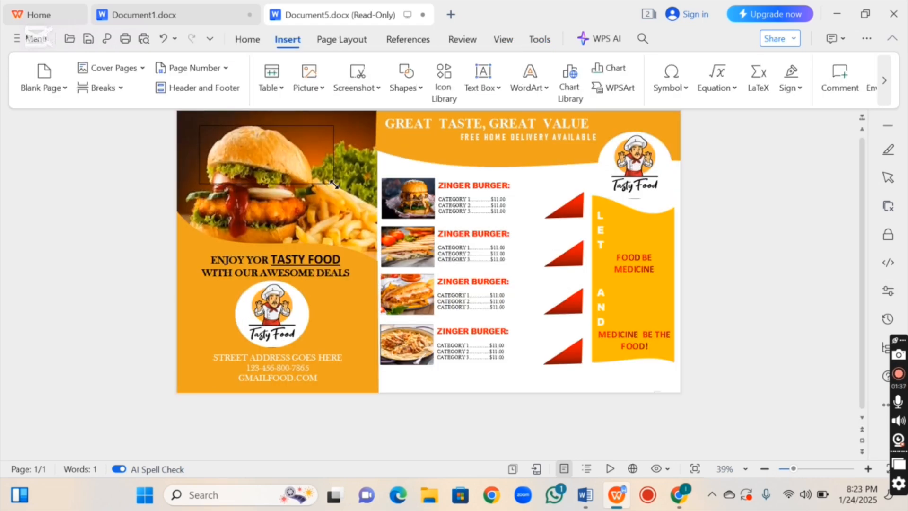
Step: Draw a text box about 5.06 in wide and 2.17 in high on the burger photo, enter "MENU" and enlarge it to size 96
left_click_drag(334, 183, 334, 184)
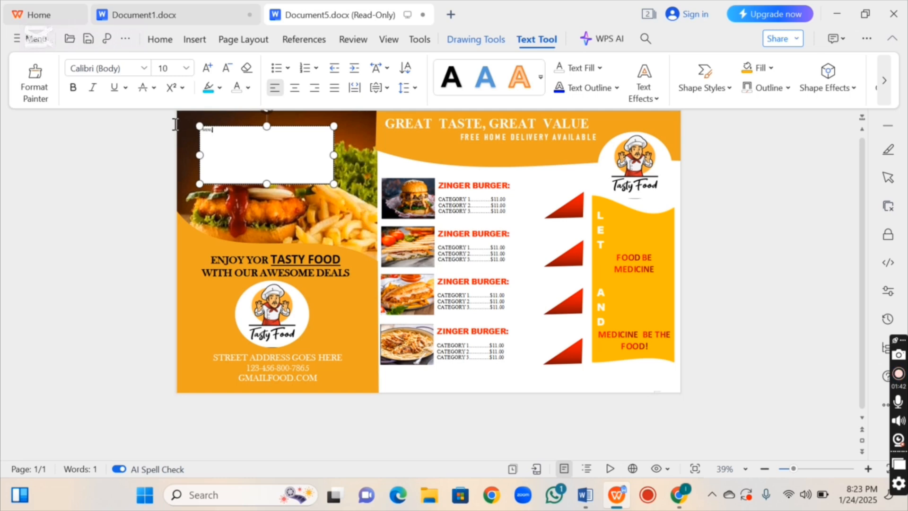
left_click_drag(216, 130, 188, 127)
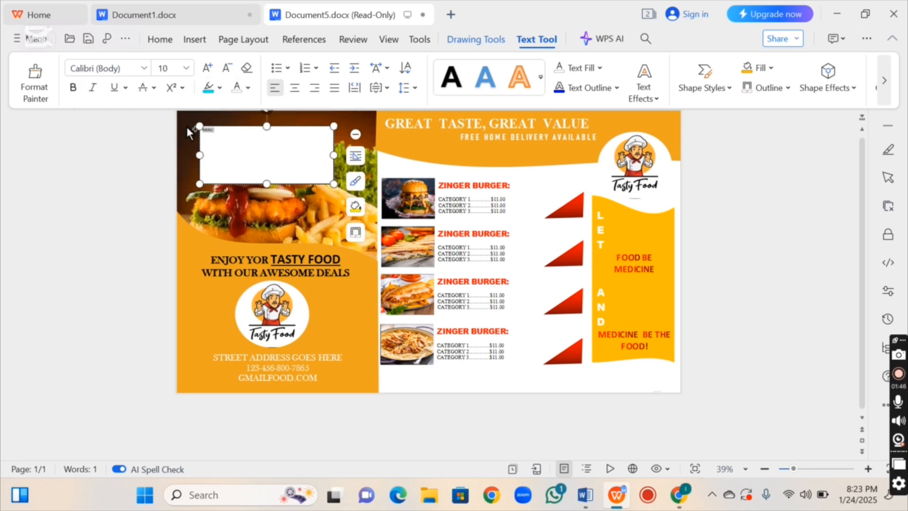
left_click(204, 69)
left_click(204, 69)
left_click(204, 69)
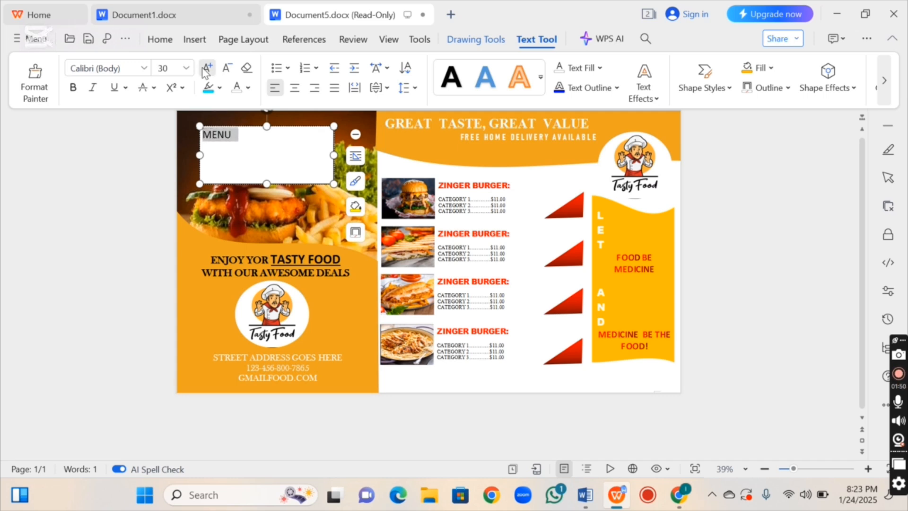
left_click(203, 69)
left_click(203, 69)
left_click(204, 69)
left_click(203, 69)
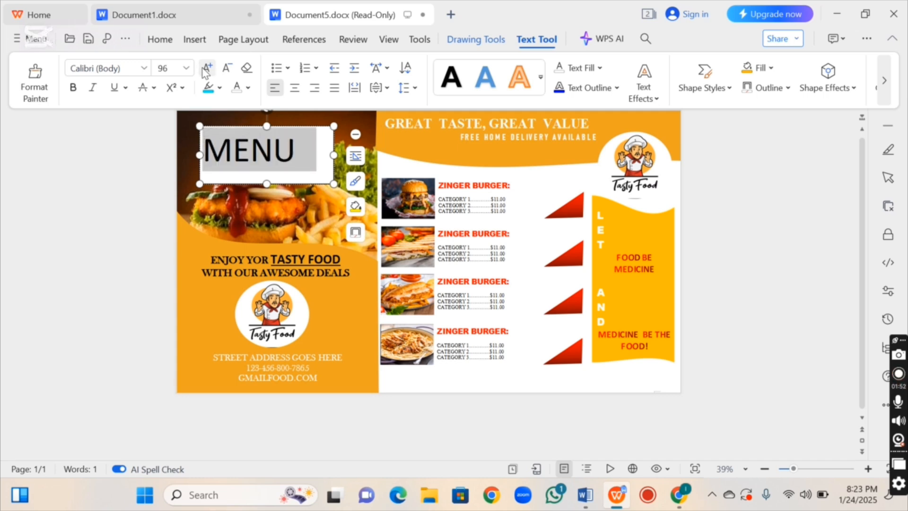
Step: Format the "MENU" text as centered, bold, white Times New Roman at size 96
left_click(143, 70)
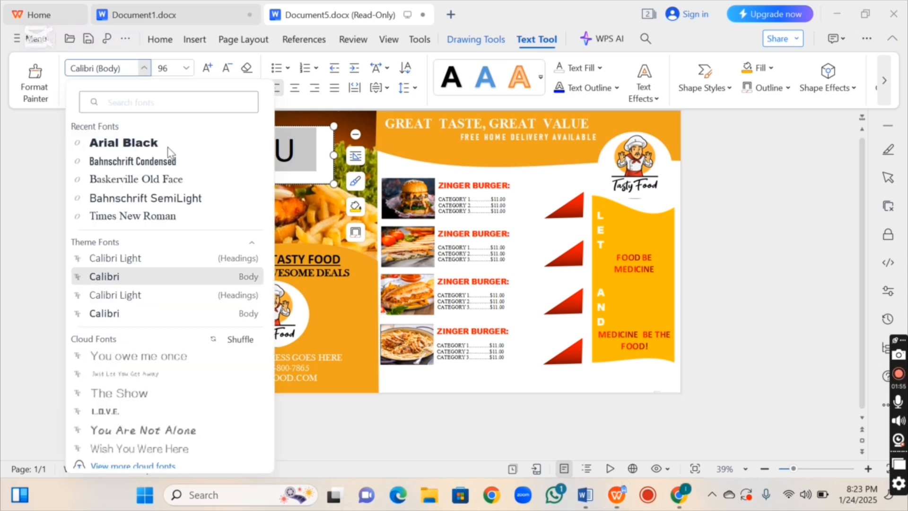
left_click(150, 217)
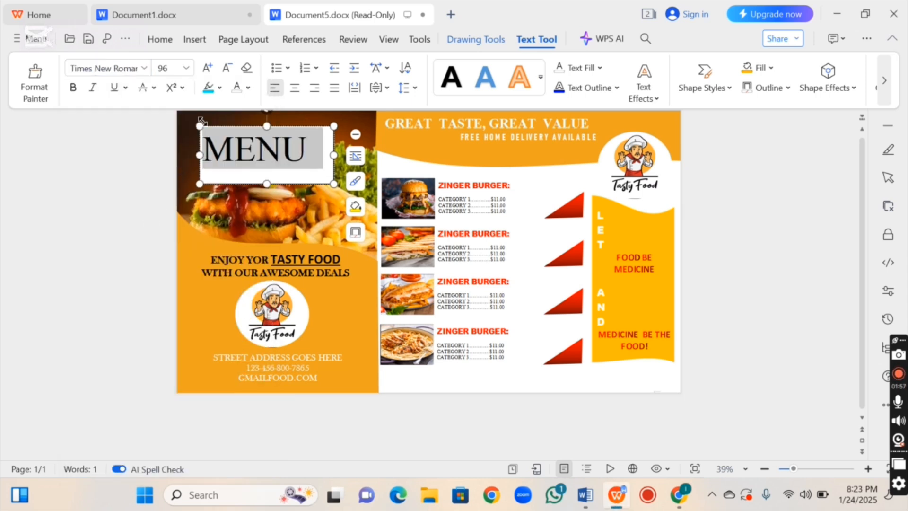
left_click(294, 88)
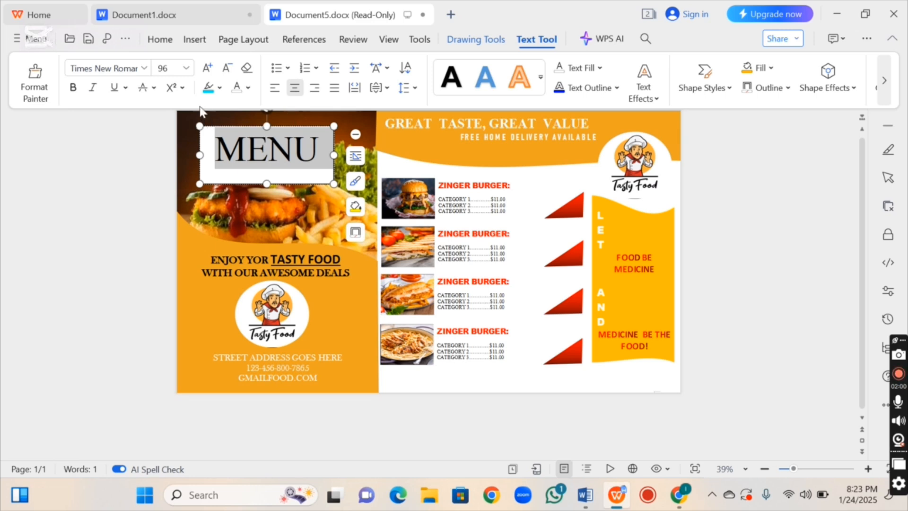
left_click(237, 88)
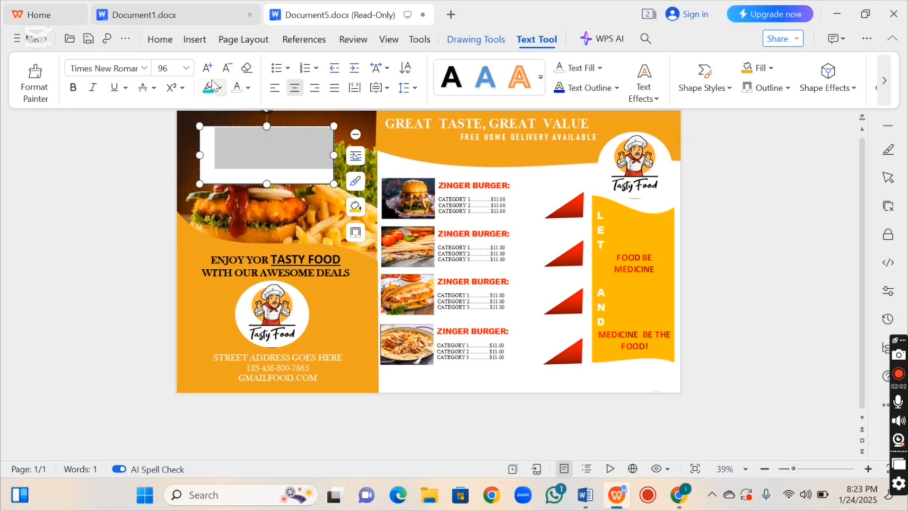
left_click(73, 87)
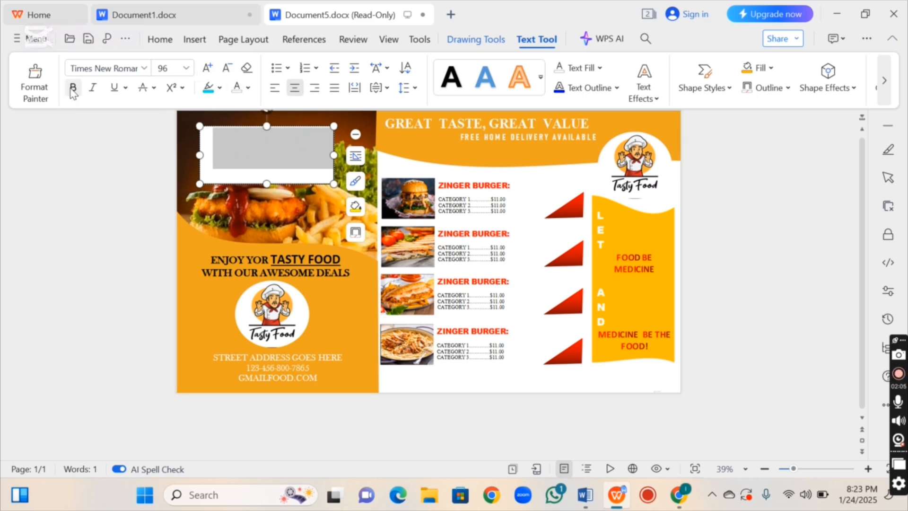
left_click(226, 69)
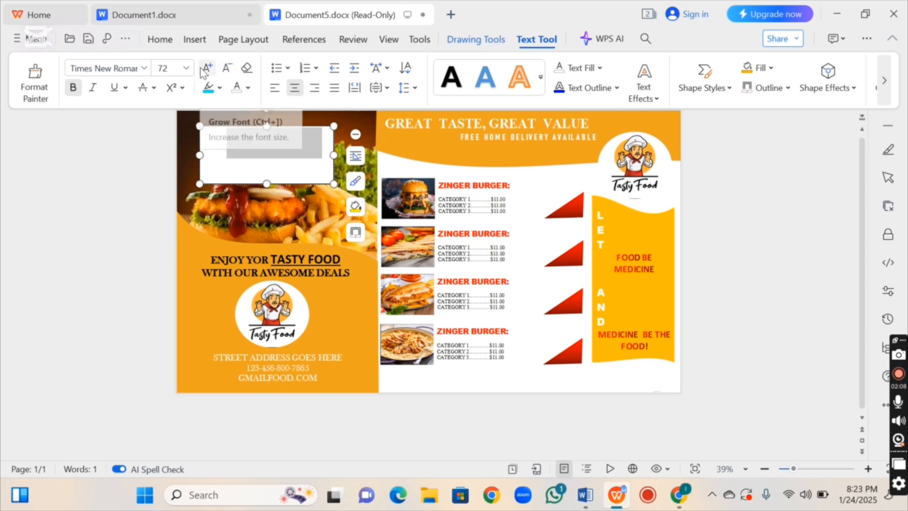
left_click(205, 70)
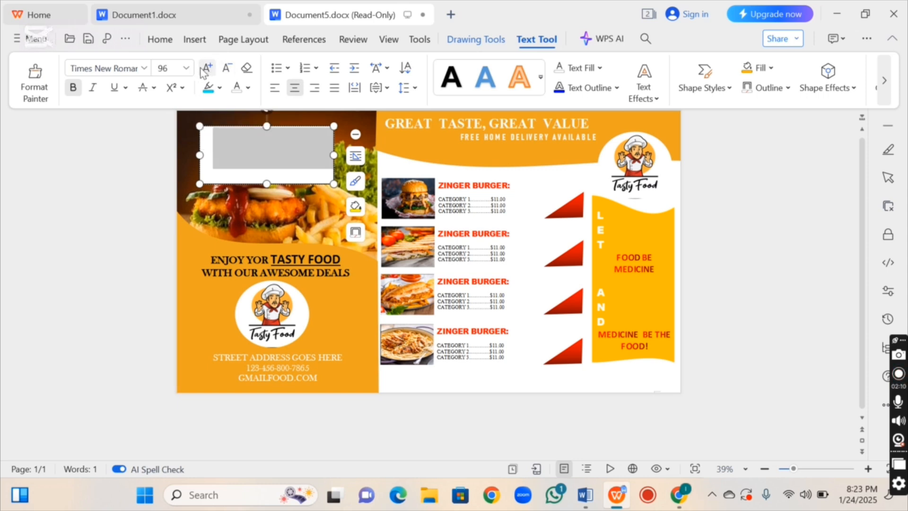
Step: Remove the fill color from the "MENU" text box on the burger photo
left_click(467, 47)
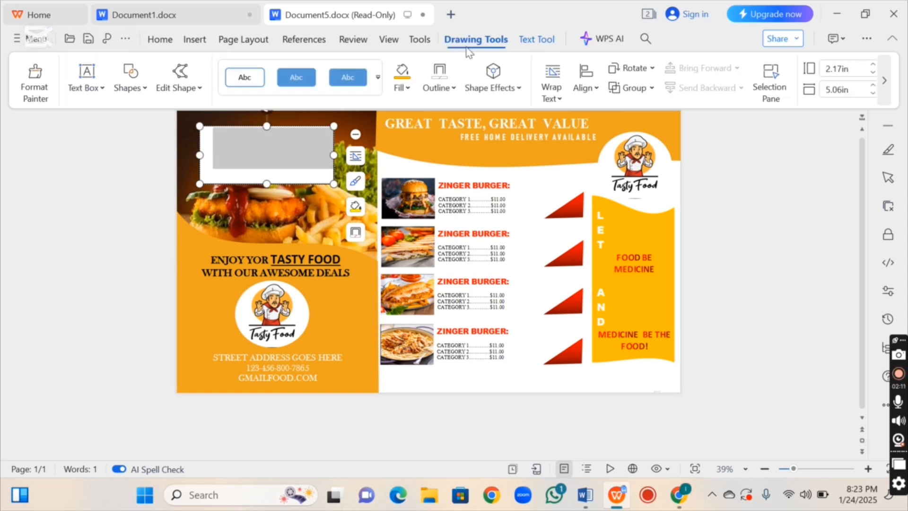
left_click(439, 90)
left_click(436, 77)
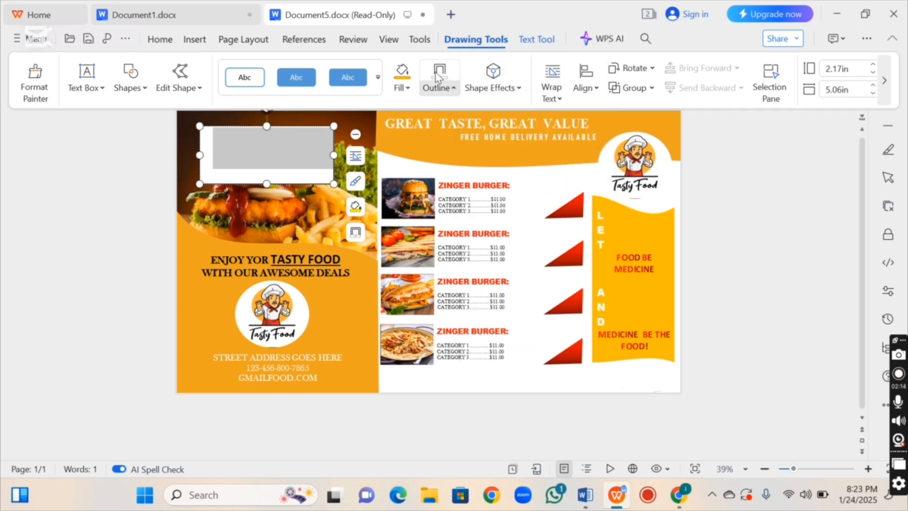
left_click(408, 90)
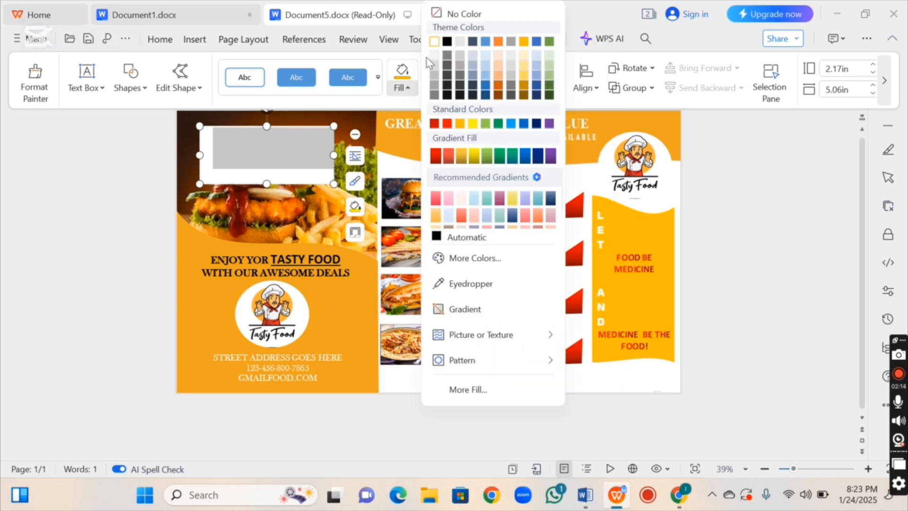
left_click(455, 14)
left_click(747, 207)
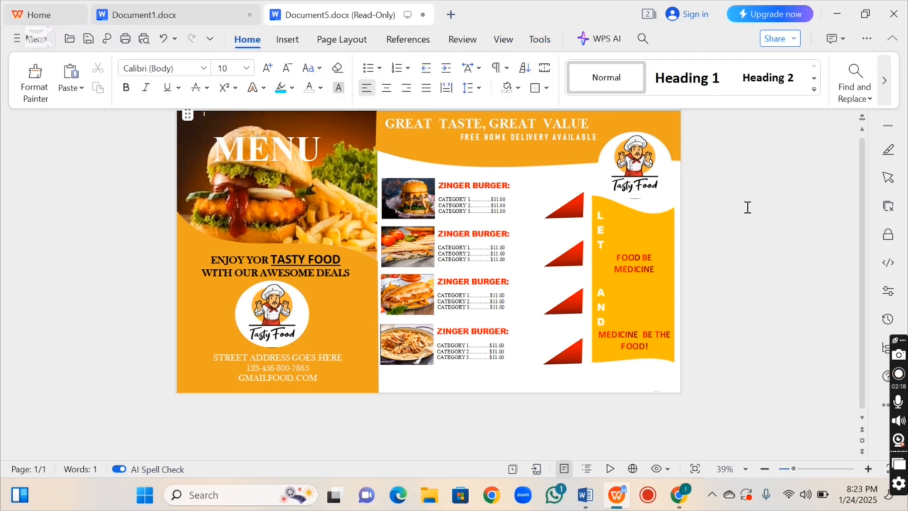
Step: Move the "MENU" text box slightly to the right so it sits centered over the burger photo
left_click(299, 147)
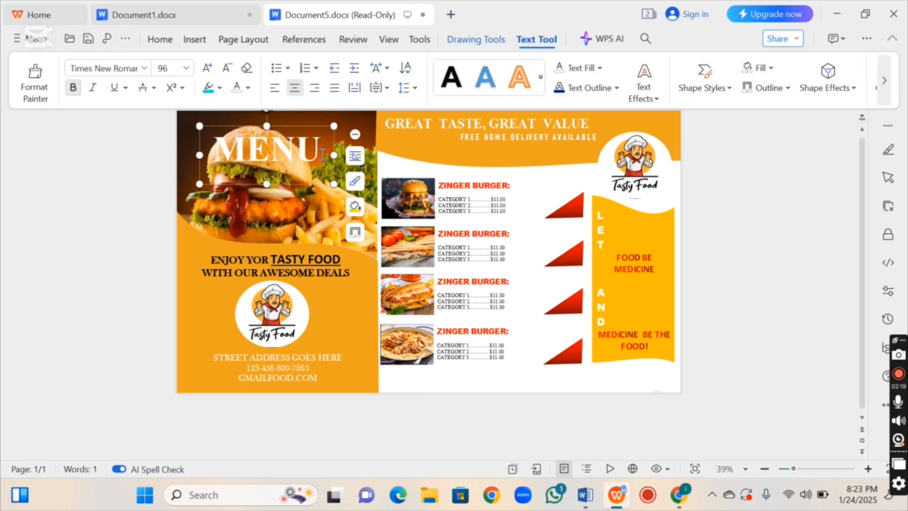
left_click_drag(333, 172, 345, 176)
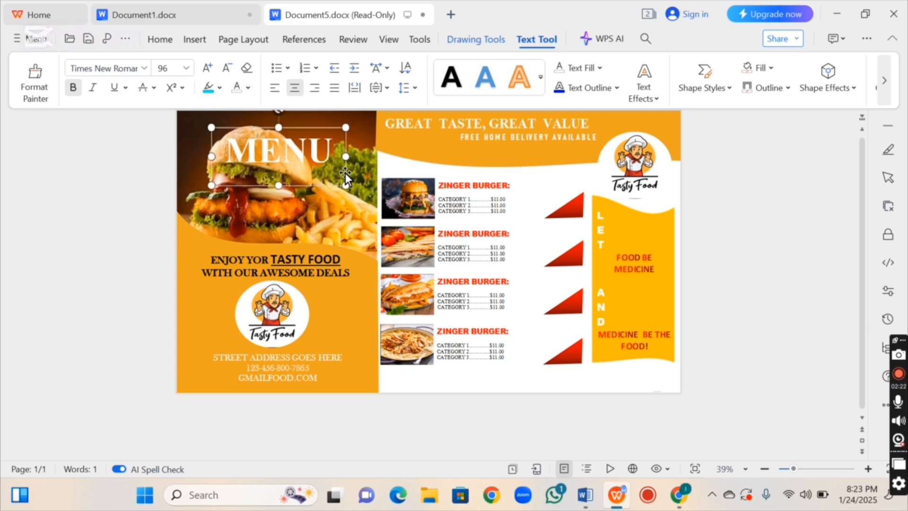
left_click(788, 298)
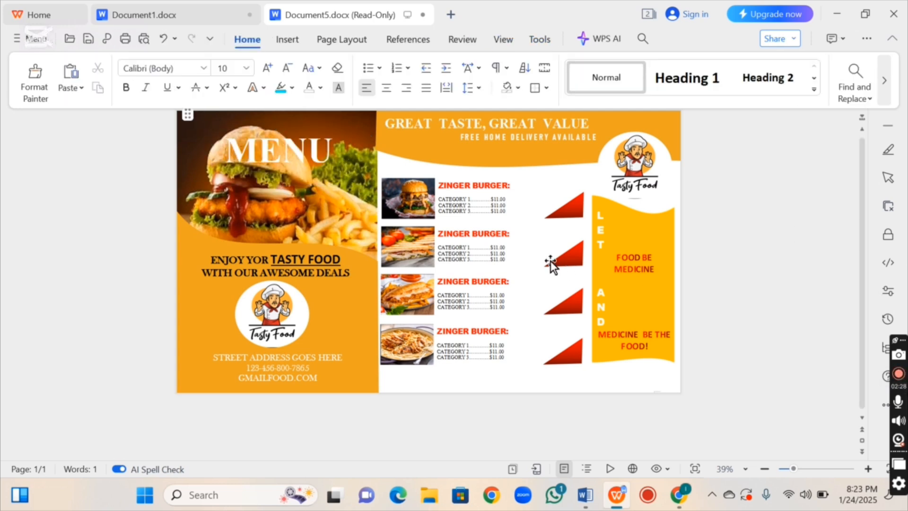
scroll(550, 262, "down", 1)
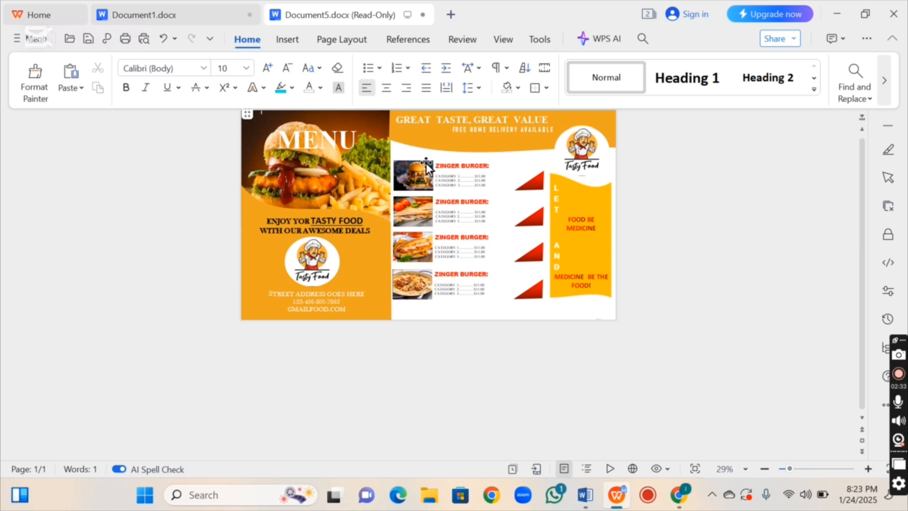
left_click(872, 469)
left_click(872, 469)
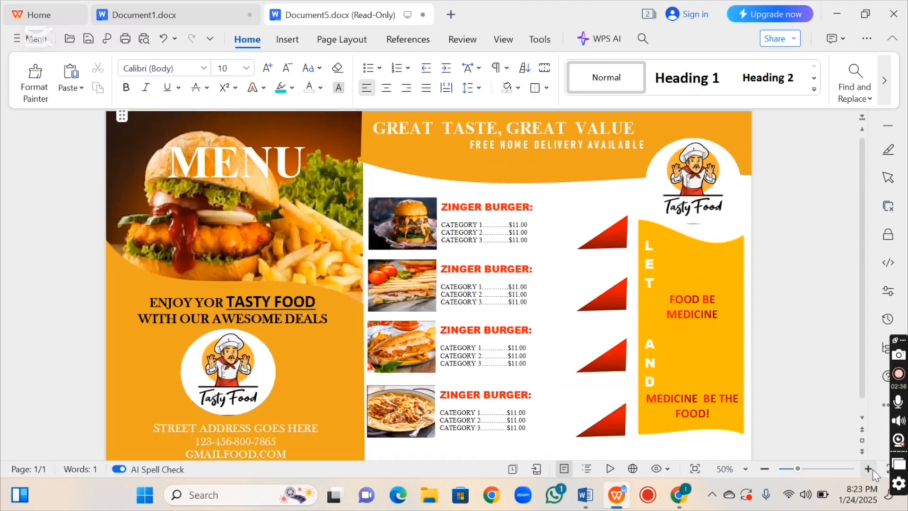